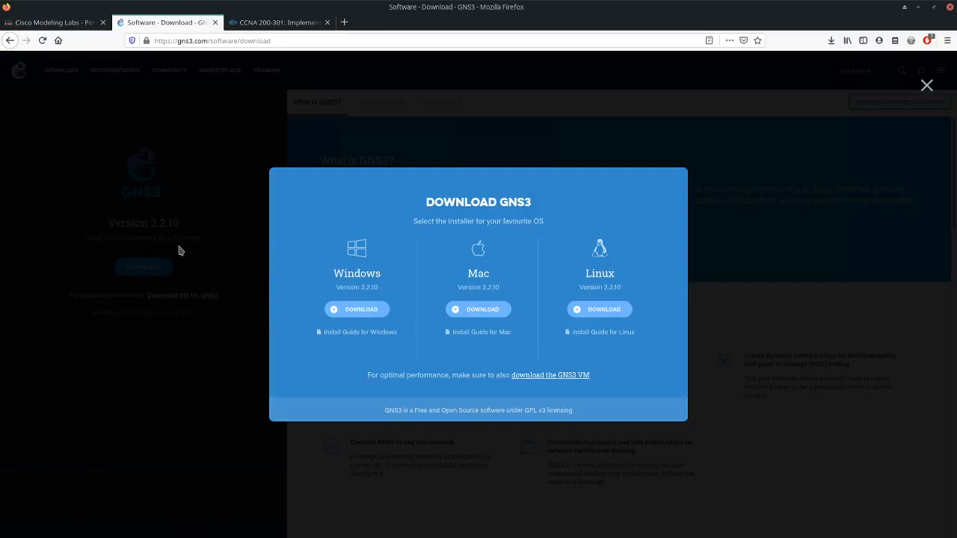
{"action": "left_click", "coordinate": [327, 309]}
{"action": "left_click", "coordinate": [925, 87]}
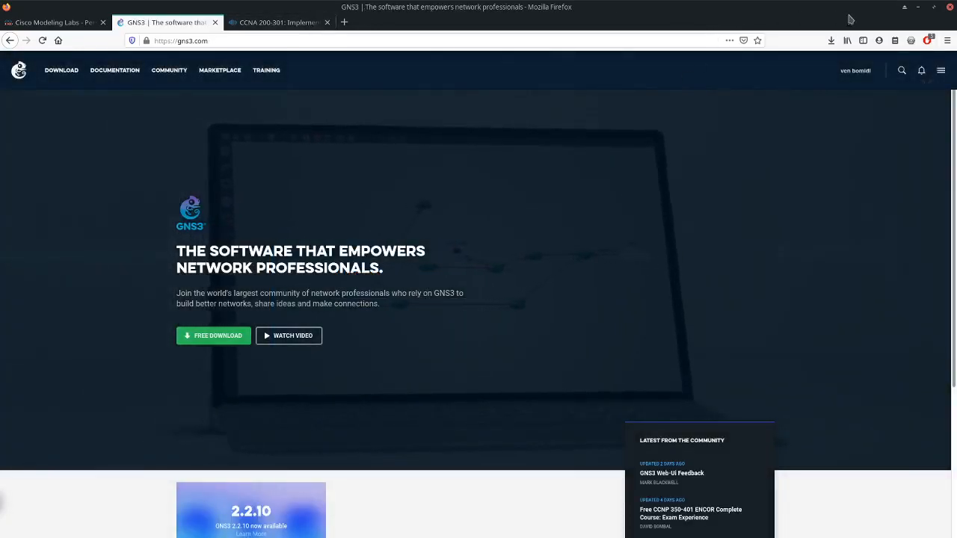
{"action": "left_click", "coordinate": [918, 9]}
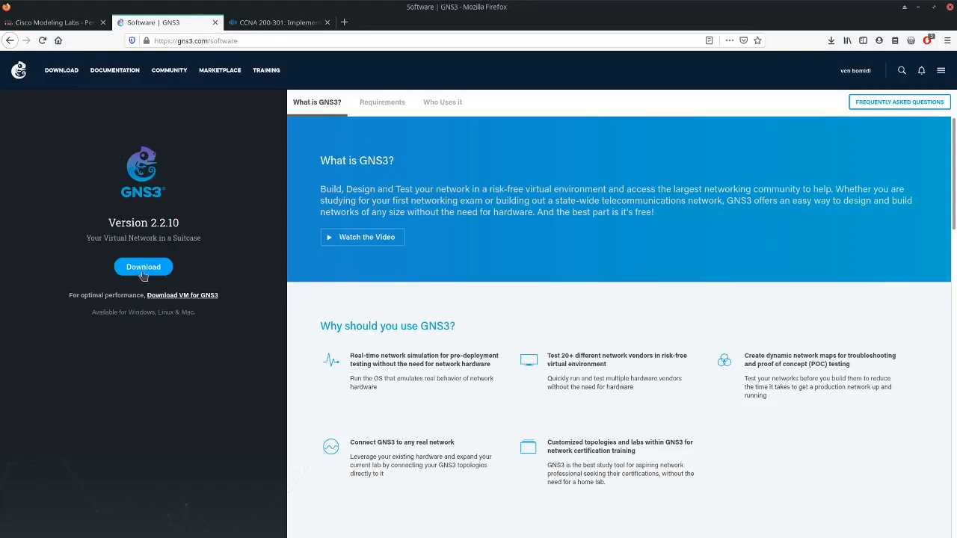
- Open the Linux install guide from the GNS3 download options
{"action": "left_click", "coordinate": [148, 269]}
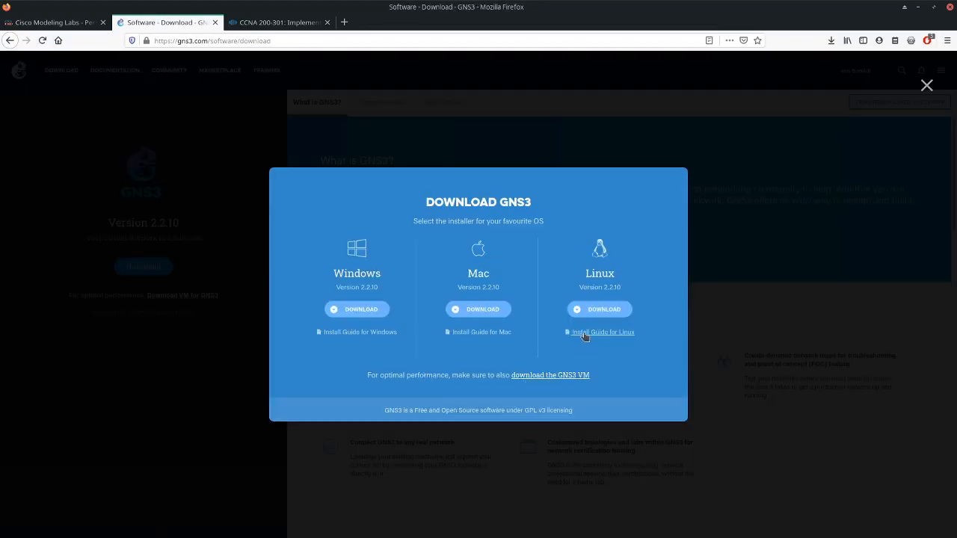
{"action": "left_click", "coordinate": [587, 334]}
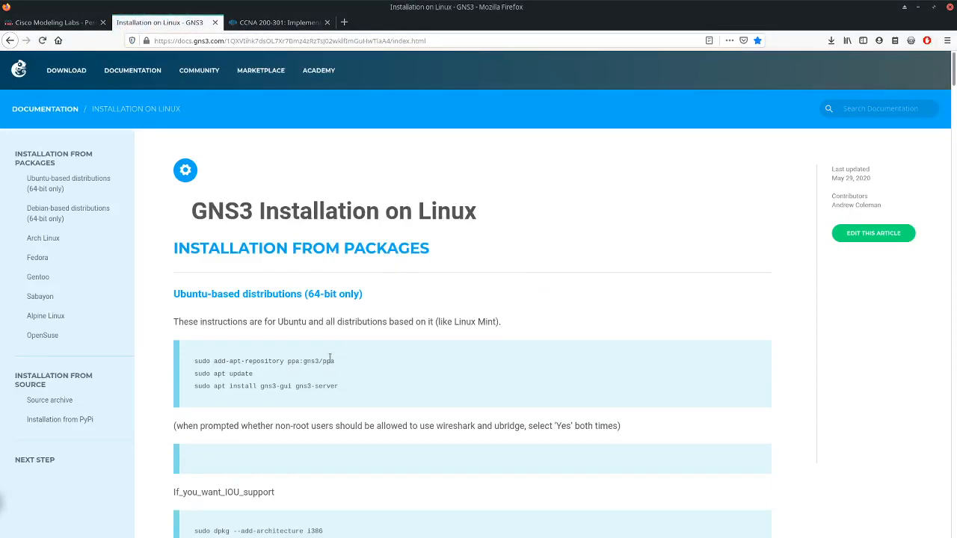
- Examine the package installation instructions for Ubuntu-based and Debian-based distributions, down to the Debian PyPi install commands
{"action": "scroll", "coordinate": [391, 363], "scroll_direction": "down", "scroll_amount": 3}
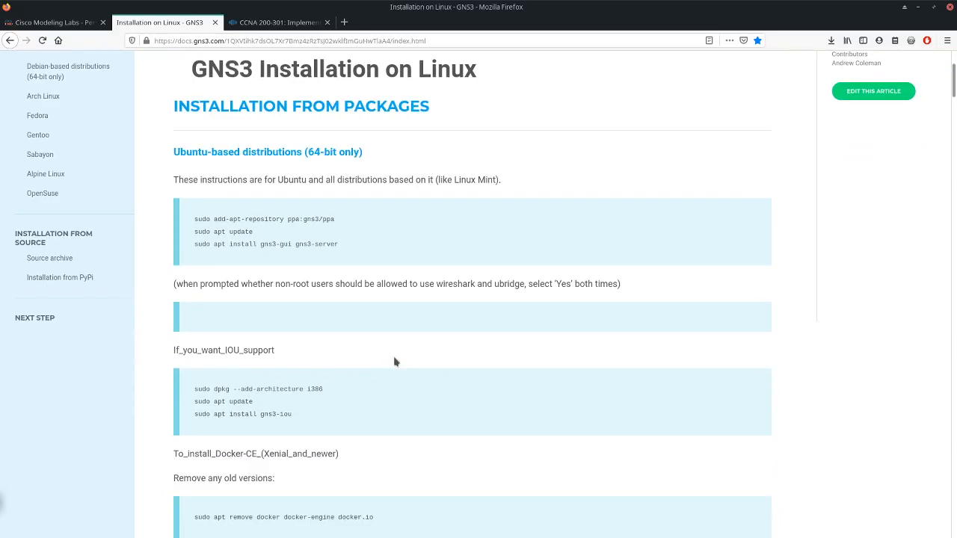
{"action": "scroll", "coordinate": [395, 361], "scroll_direction": "down", "scroll_amount": 6}
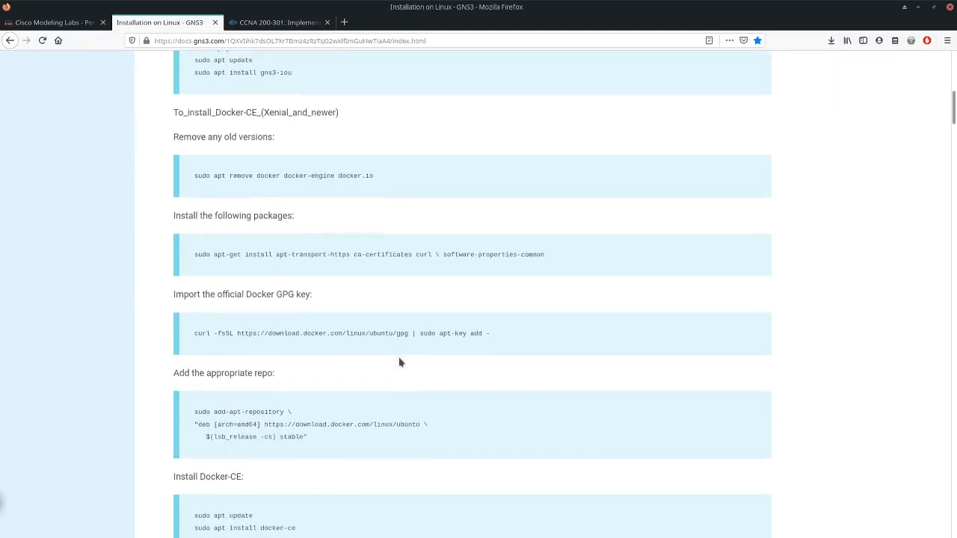
{"action": "scroll", "coordinate": [399, 361], "scroll_direction": "down", "scroll_amount": 6}
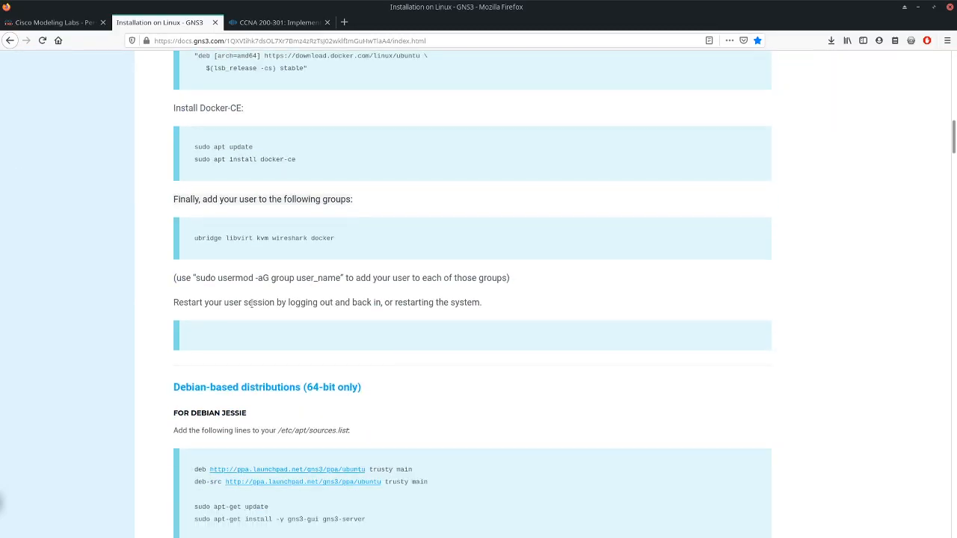
{"action": "scroll", "coordinate": [278, 352], "scroll_direction": "down", "scroll_amount": 8}
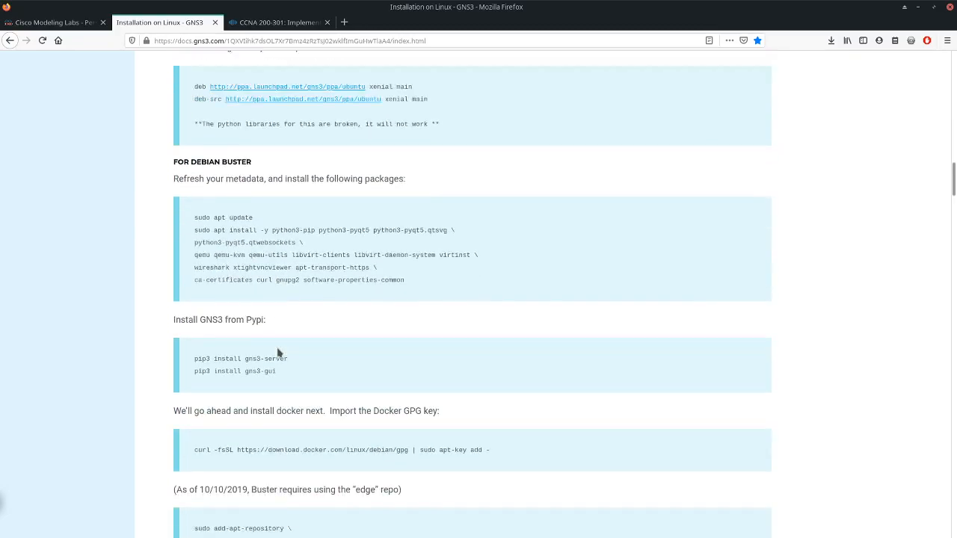
{"action": "scroll", "coordinate": [278, 352], "scroll_direction": "down", "scroll_amount": 6}
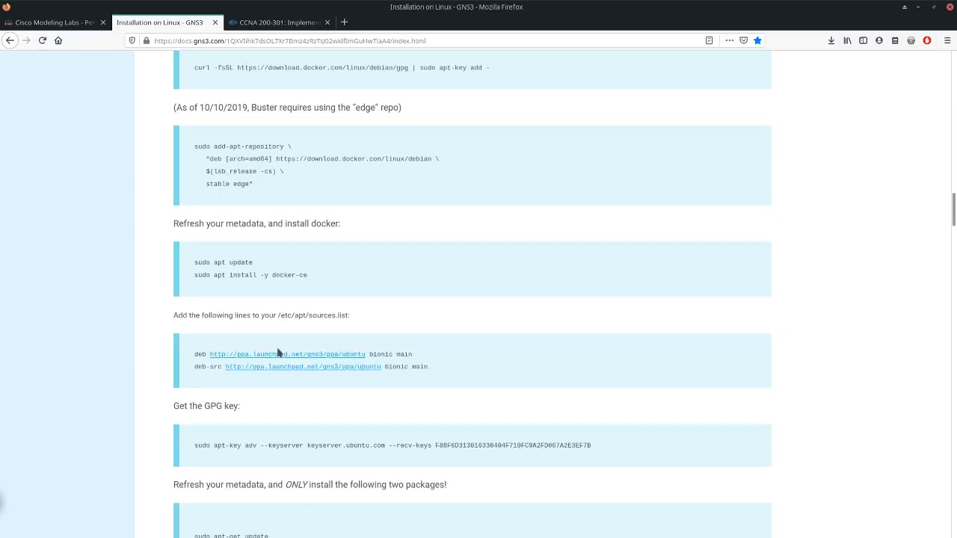
{"action": "scroll", "coordinate": [280, 451], "scroll_direction": "down", "scroll_amount": 6}
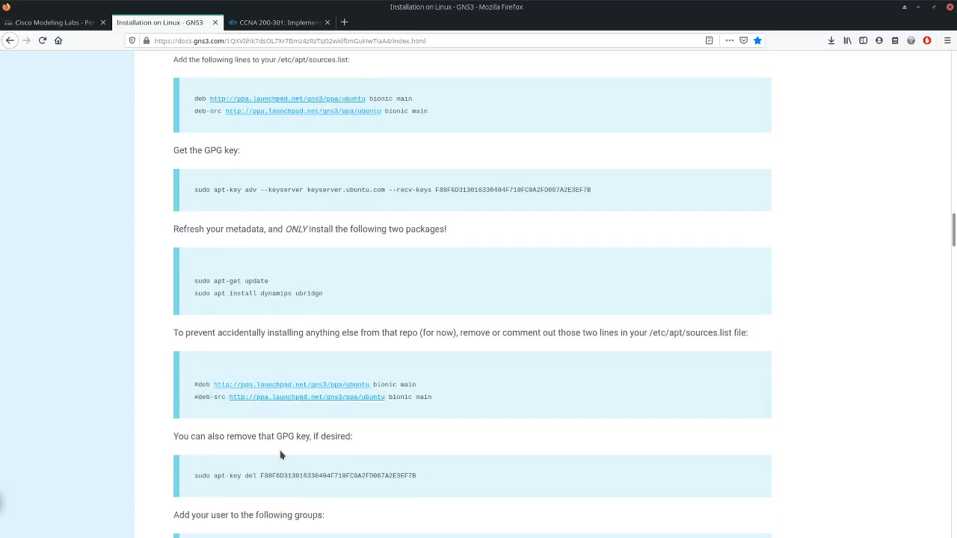
{"action": "scroll", "coordinate": [280, 451], "scroll_direction": "down", "scroll_amount": 10}
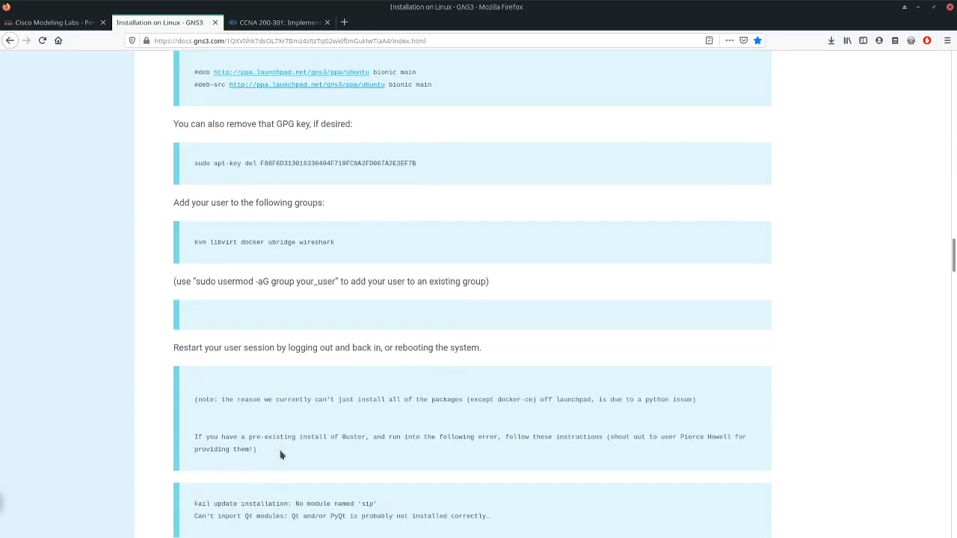
{"action": "scroll", "coordinate": [281, 454], "scroll_direction": "down", "scroll_amount": 3}
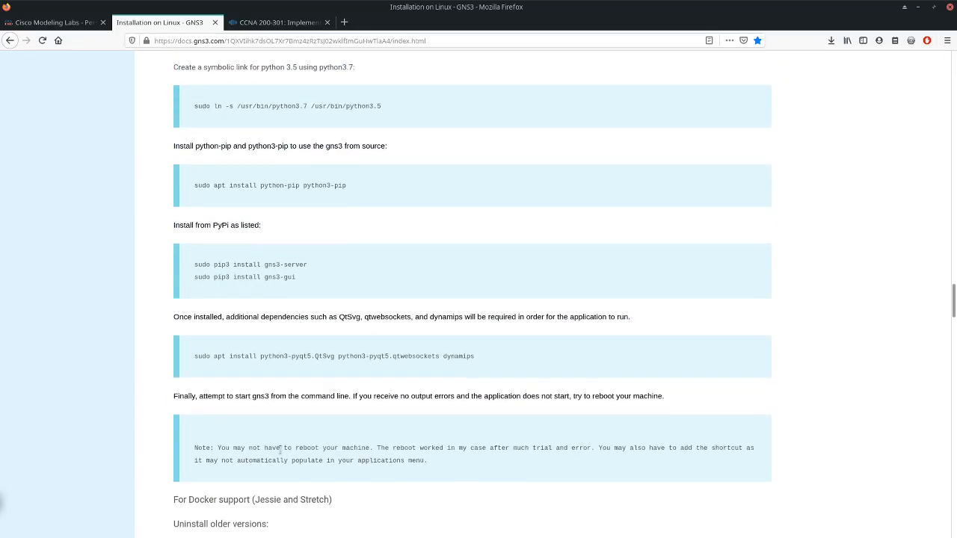
{"action": "scroll", "coordinate": [280, 399], "scroll_direction": "down", "scroll_amount": 1}
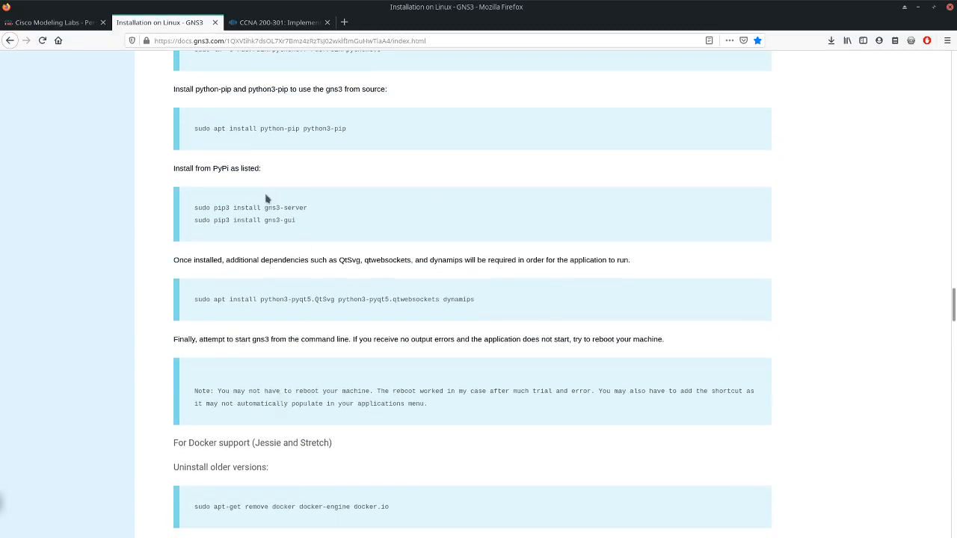
- Highlight the Debian pip3 install commands for gns3-server and gns3-gui, and review the Docker support instructions for Jessie and Stretch
{"action": "left_click_drag", "start_coordinate": [194, 207], "coordinate": [361, 235]}
{"action": "scroll", "coordinate": [347, 340], "scroll_direction": "down", "scroll_amount": 4}
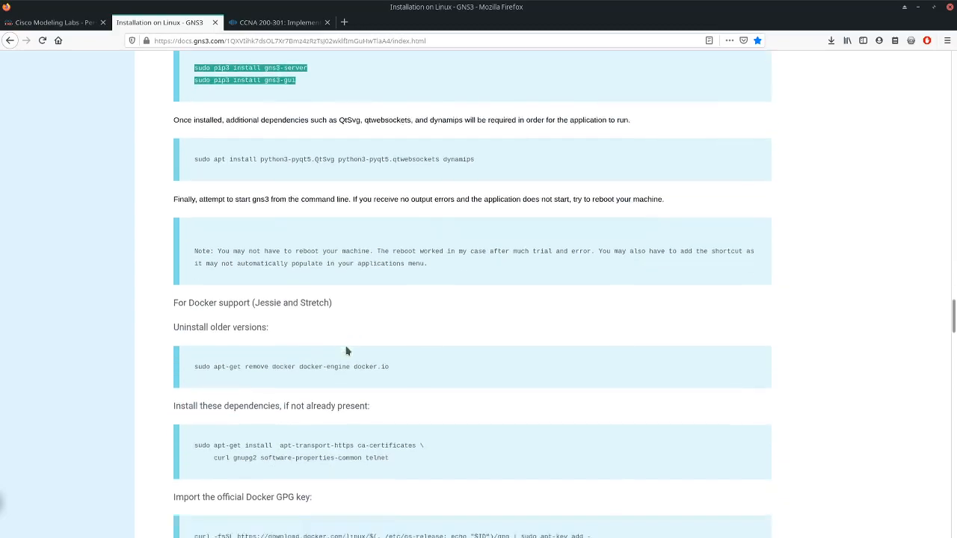
{"action": "scroll", "coordinate": [346, 350], "scroll_direction": "down", "scroll_amount": 2}
{"action": "scroll", "coordinate": [346, 350], "scroll_direction": "down", "scroll_amount": 3}
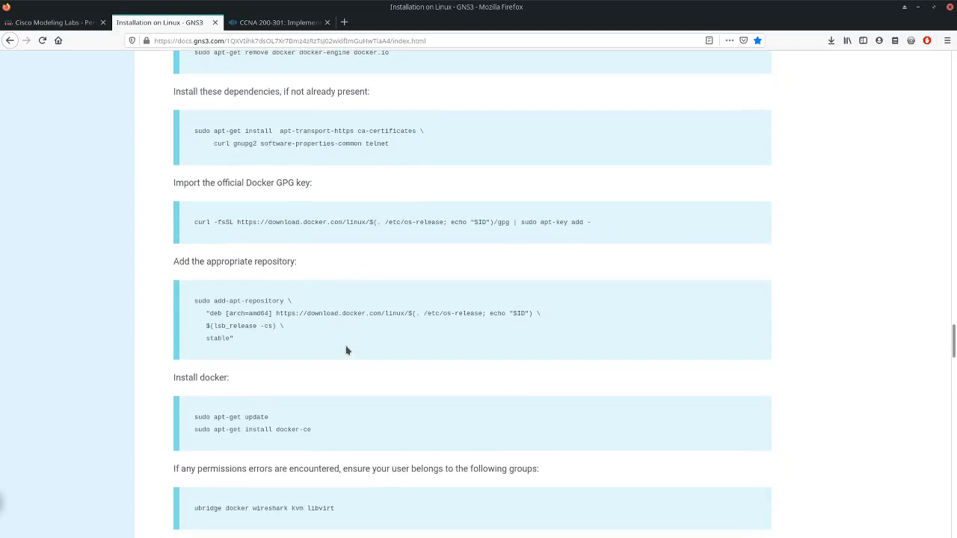
{"action": "scroll", "coordinate": [346, 350], "scroll_direction": "down", "scroll_amount": 5}
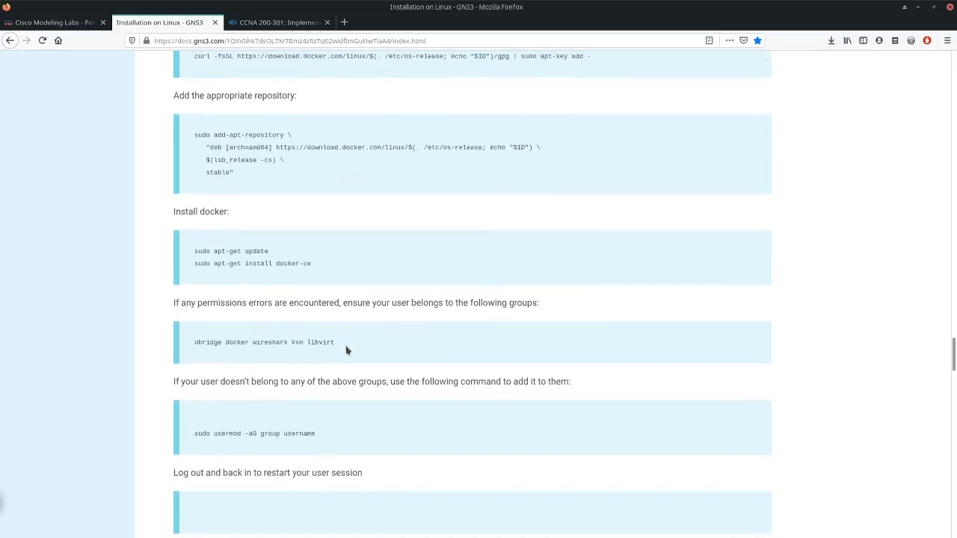
{"action": "scroll", "coordinate": [346, 350], "scroll_direction": "down", "scroll_amount": 3}
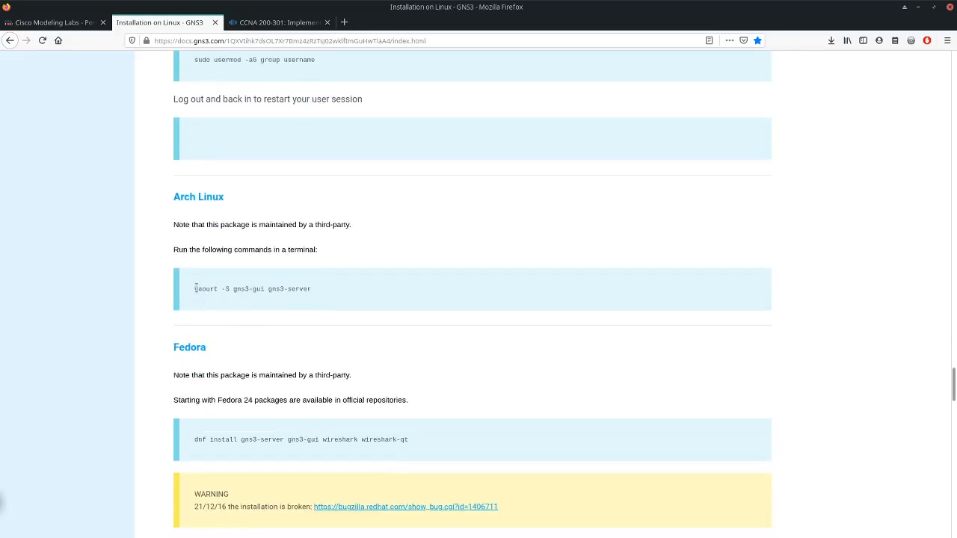
- Highlight the Arch Linux command "yaourt -S gns3-gui gns3-server", including its gns3-gui and gns3-server package names individually
{"action": "left_click_drag", "start_coordinate": [195, 289], "coordinate": [314, 292]}
{"action": "left_click", "coordinate": [352, 302]}
{"action": "left_click_drag", "start_coordinate": [195, 289], "coordinate": [315, 299]}
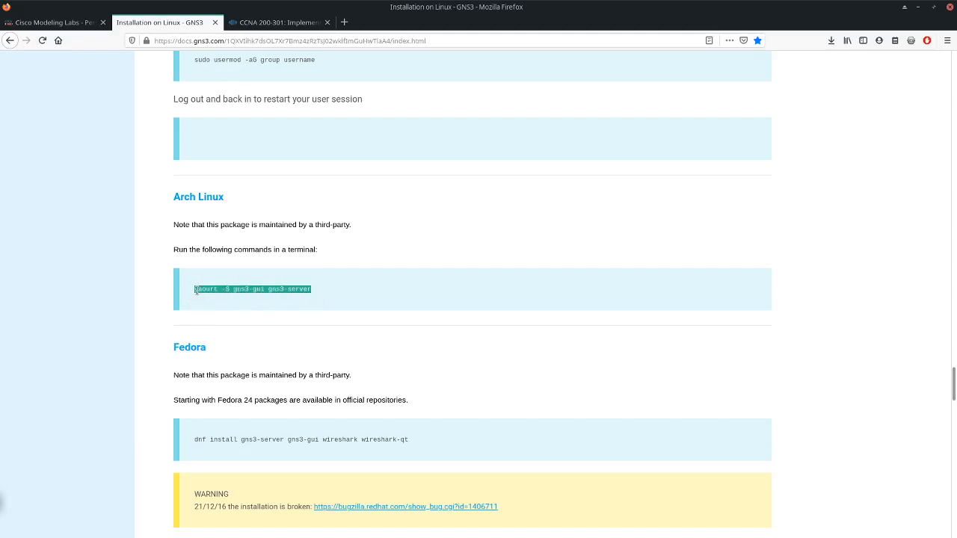
{"action": "left_click", "coordinate": [220, 302]}
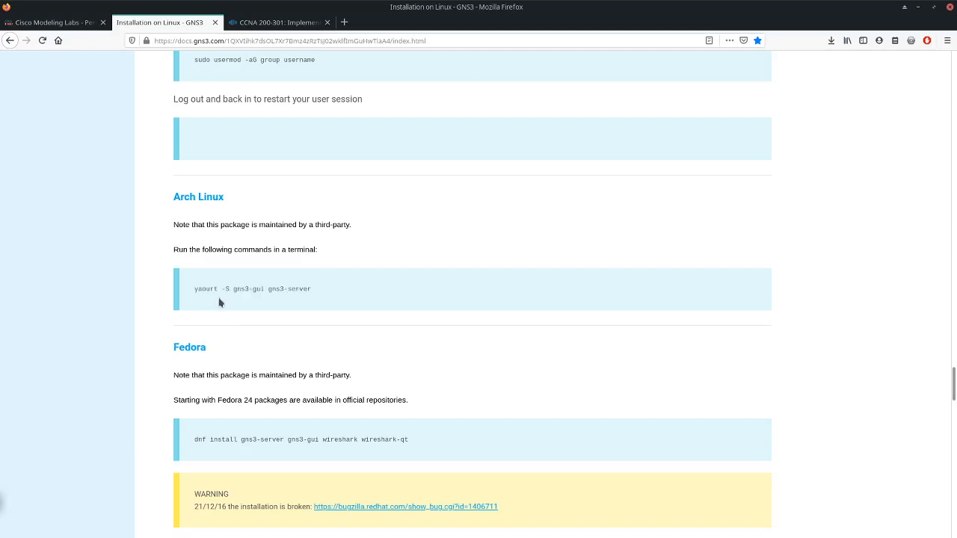
{"action": "left_click_drag", "start_coordinate": [233, 288], "coordinate": [265, 290]}
{"action": "left_click", "coordinate": [269, 288]}
{"action": "left_click_drag", "start_coordinate": [268, 288], "coordinate": [308, 293]}
- Highlight the Fedora dnf install command for GNS3, including its wireshark and wireshark-qt packages individually
{"action": "scroll", "coordinate": [233, 314], "scroll_direction": "down", "scroll_amount": 5}
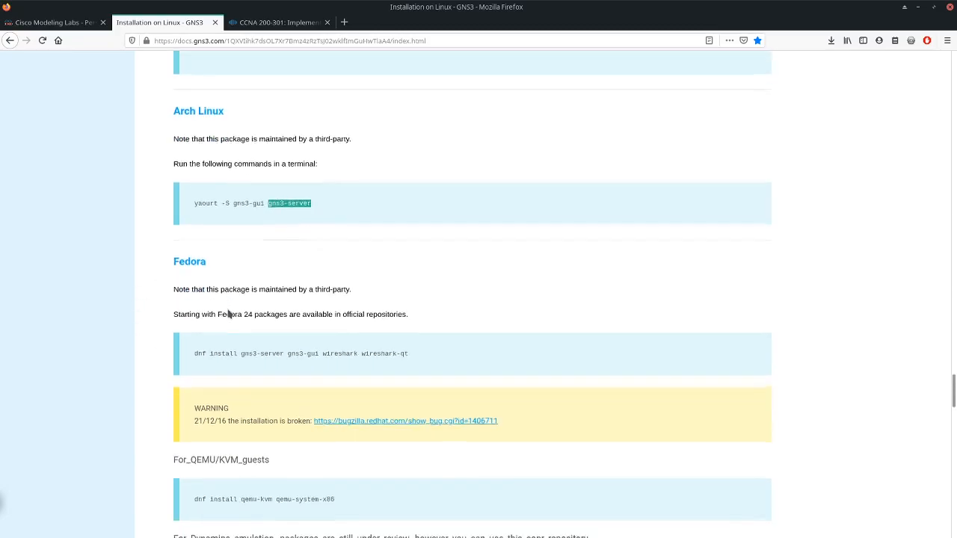
{"action": "left_click_drag", "start_coordinate": [195, 243], "coordinate": [320, 250]}
{"action": "double_click", "coordinate": [322, 241]}
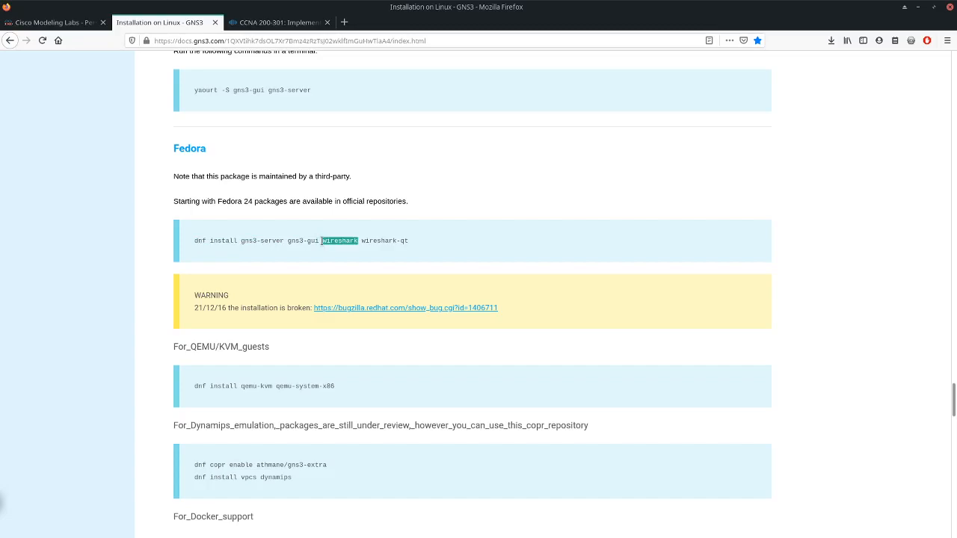
{"action": "left_click_drag", "start_coordinate": [361, 241], "coordinate": [417, 246]}
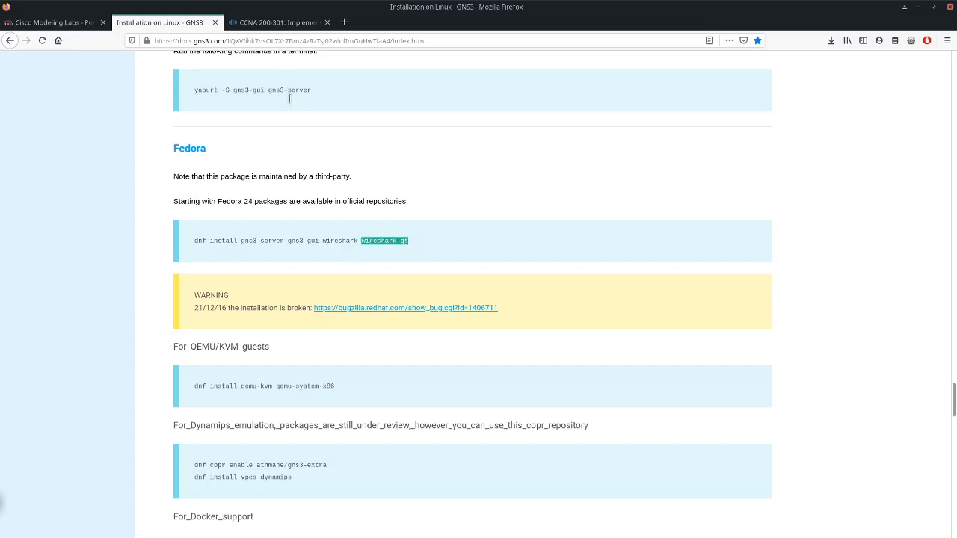
{"action": "scroll", "coordinate": [289, 150], "scroll_direction": "up", "scroll_amount": 2}
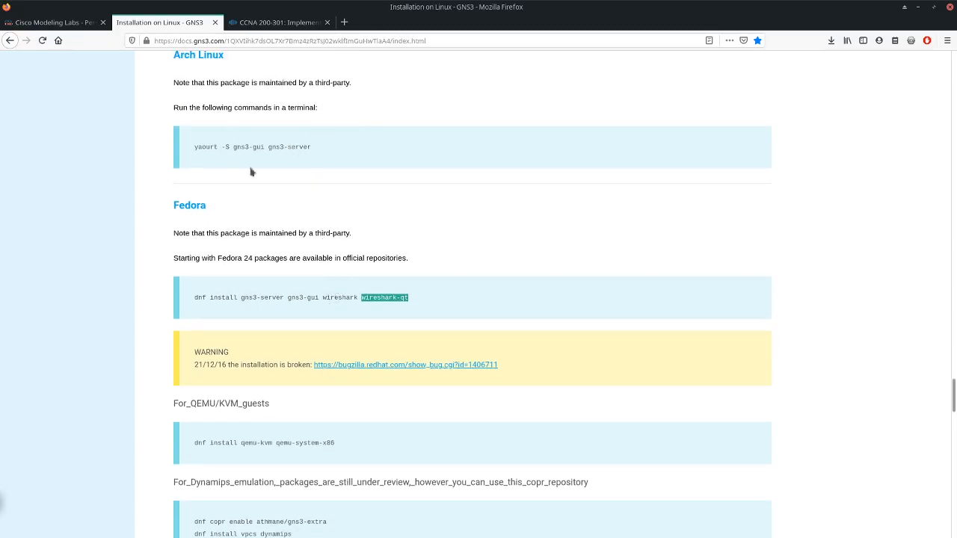
- Highlight Fedora's QEMU/KVM command "dnf install qemu-kvm qemu-system-x86" and the entire Docker support command block
{"action": "scroll", "coordinate": [322, 225], "scroll_direction": "down", "scroll_amount": 5}
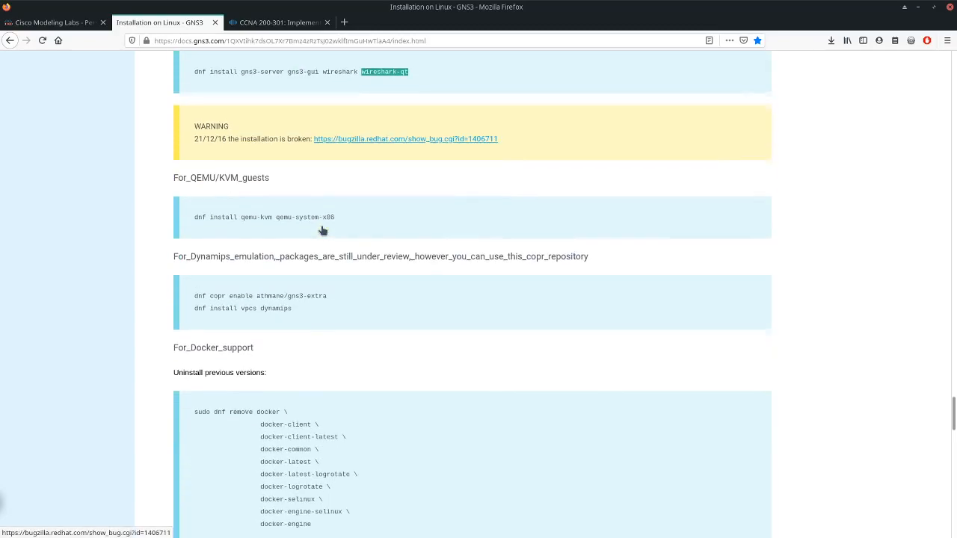
{"action": "scroll", "coordinate": [279, 264], "scroll_direction": "up", "scroll_amount": 1}
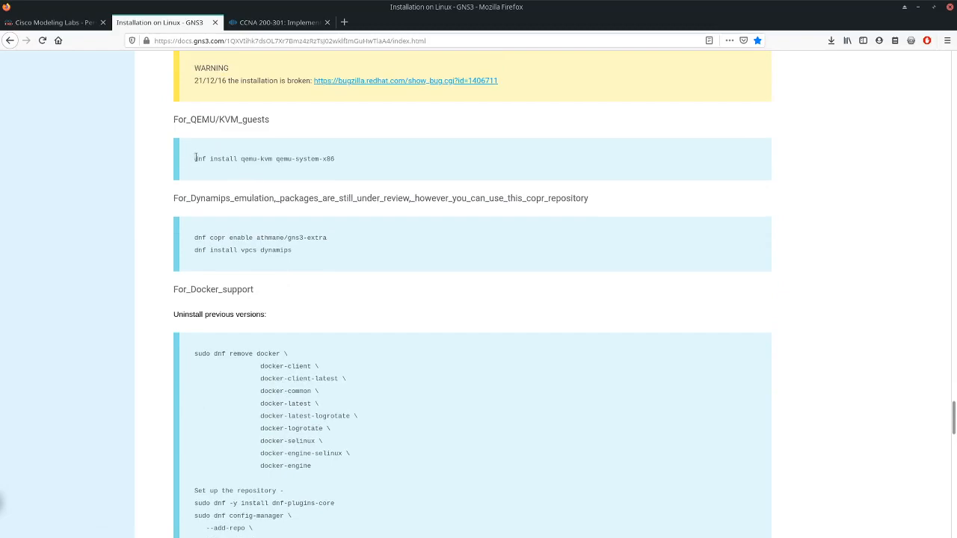
{"action": "left_click_drag", "start_coordinate": [198, 159], "coordinate": [363, 168]}
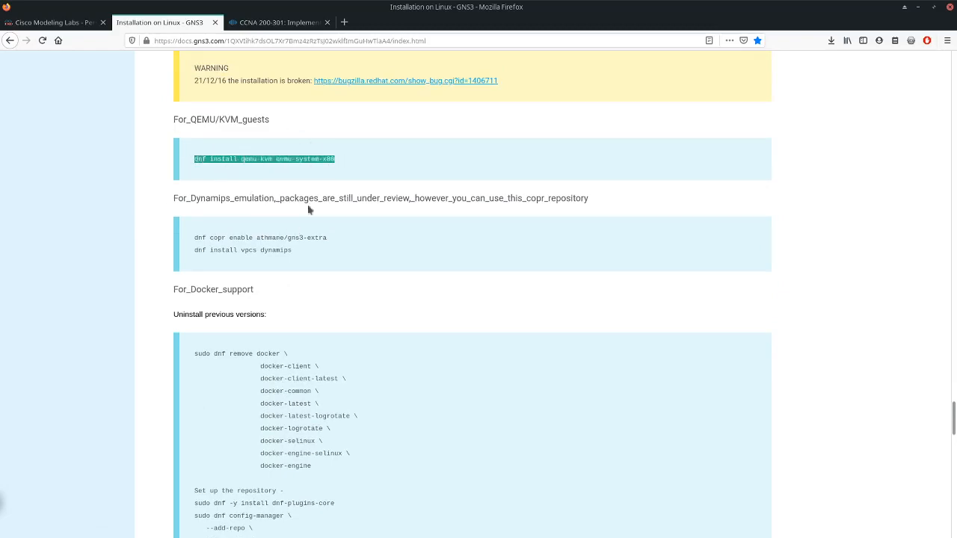
{"action": "scroll", "coordinate": [337, 292], "scroll_direction": "down", "scroll_amount": 4}
{"action": "scroll", "coordinate": [340, 293], "scroll_direction": "up", "scroll_amount": 3}
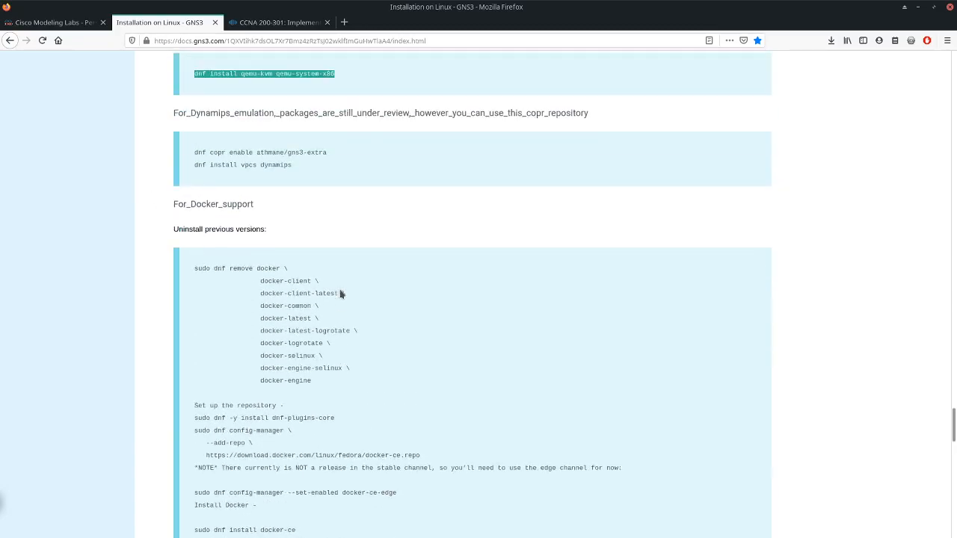
{"action": "scroll", "coordinate": [342, 295], "scroll_direction": "up", "scroll_amount": 1}
{"action": "scroll", "coordinate": [341, 295], "scroll_direction": "down", "scroll_amount": 5}
{"action": "scroll", "coordinate": [225, 177], "scroll_direction": "up", "scroll_amount": 1}
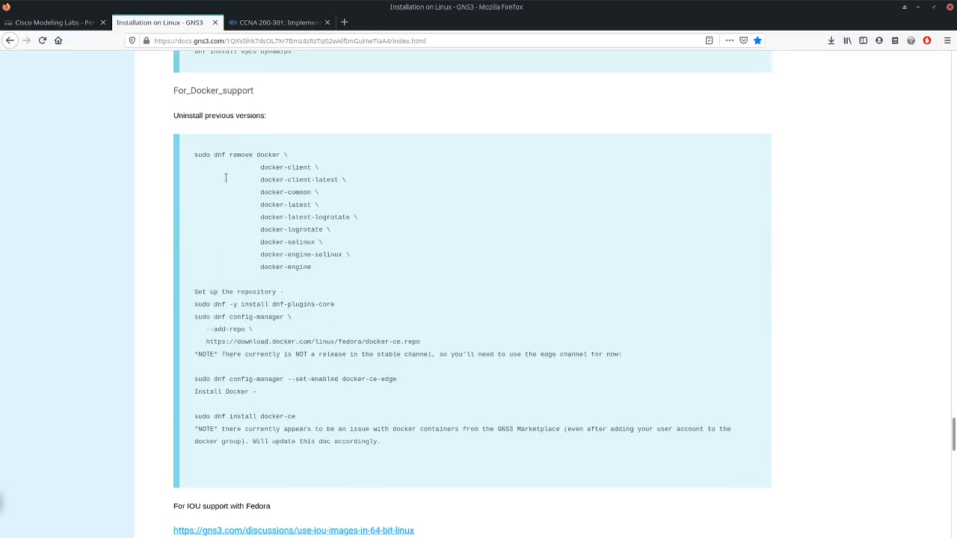
{"action": "left_click_drag", "start_coordinate": [193, 155], "coordinate": [431, 457]}
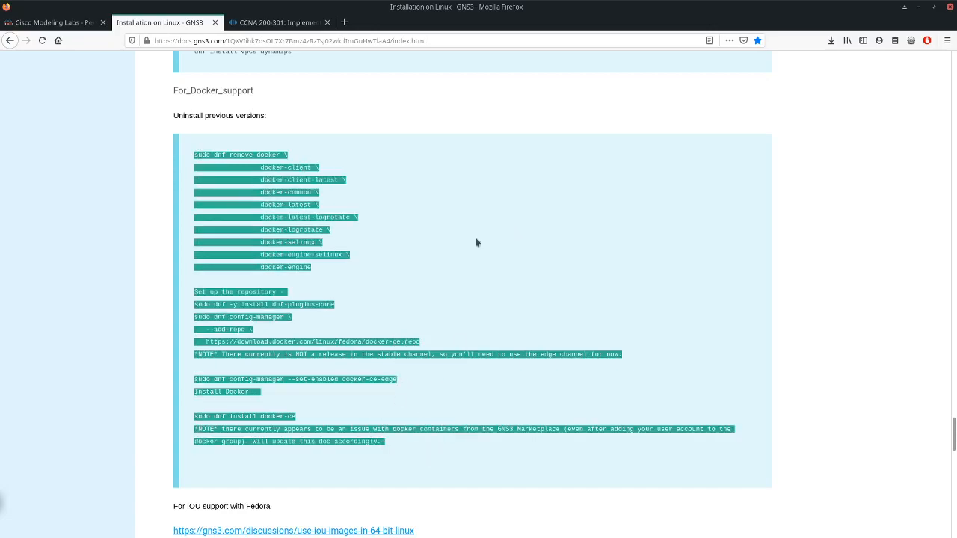
- Review the Gentoo, Sabayon, Alpine Linux, OpenSuse and source installation sections, and return to the beginning of the guide
{"action": "scroll", "coordinate": [393, 434], "scroll_direction": "down", "scroll_amount": 5}
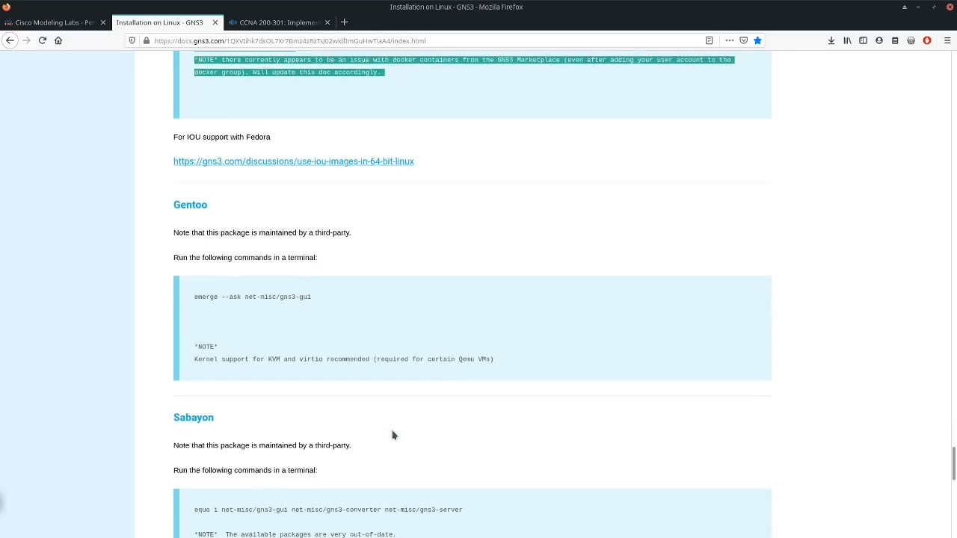
{"action": "scroll", "coordinate": [393, 432], "scroll_direction": "down", "scroll_amount": 3}
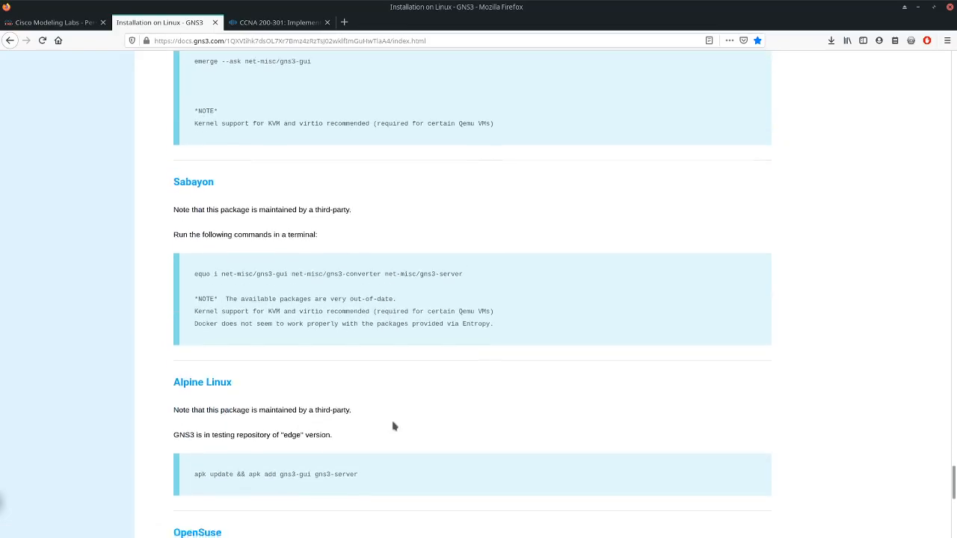
{"action": "scroll", "coordinate": [404, 422], "scroll_direction": "down", "scroll_amount": 2}
{"action": "scroll", "coordinate": [385, 362], "scroll_direction": "down", "scroll_amount": 1}
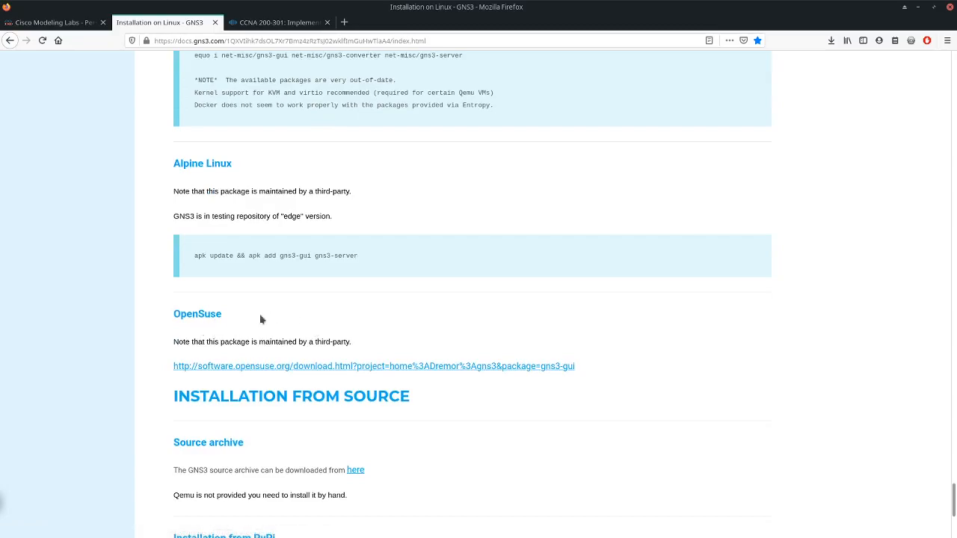
{"action": "scroll", "coordinate": [259, 426], "scroll_direction": "down", "scroll_amount": 3}
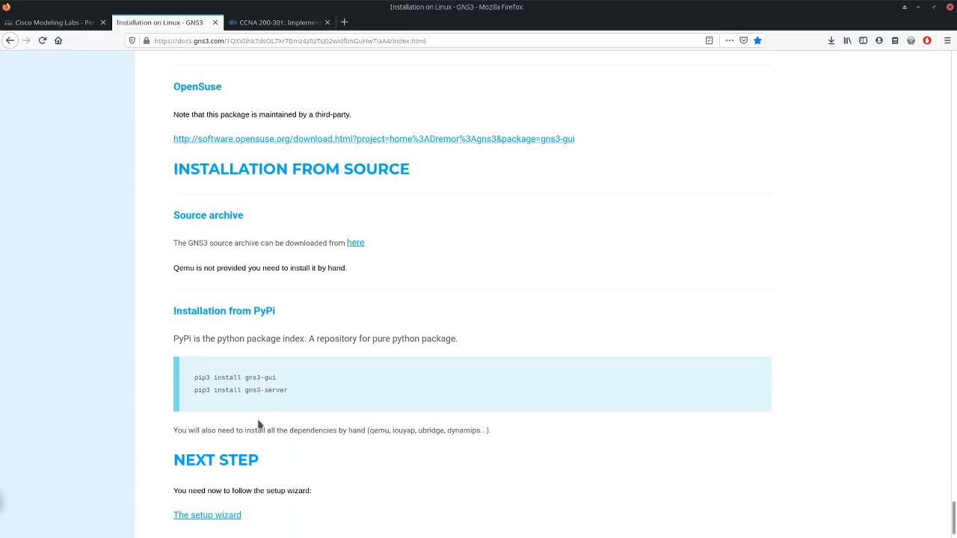
{"action": "scroll", "coordinate": [347, 424], "scroll_direction": "down", "scroll_amount": 1}
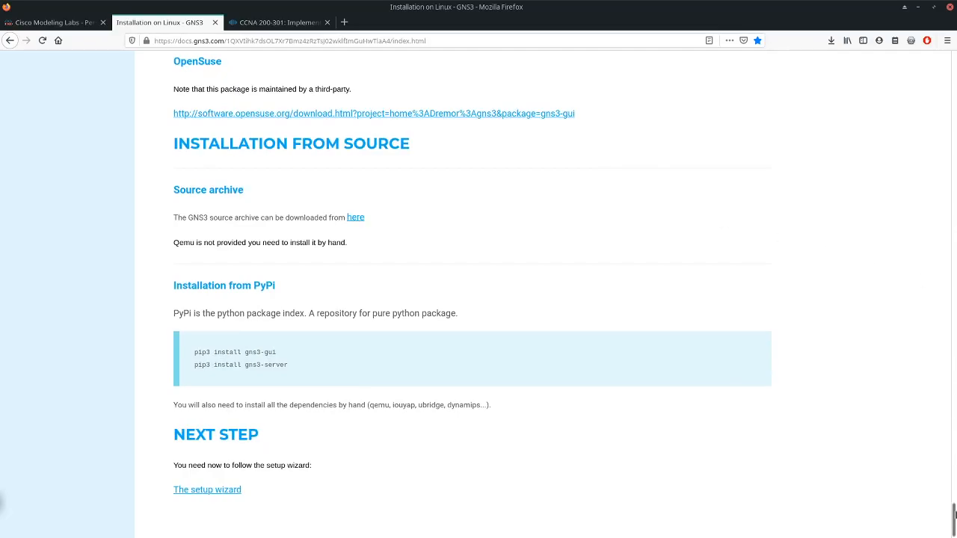
{"action": "left_click_drag", "start_coordinate": [954, 514], "coordinate": [954, 66]}
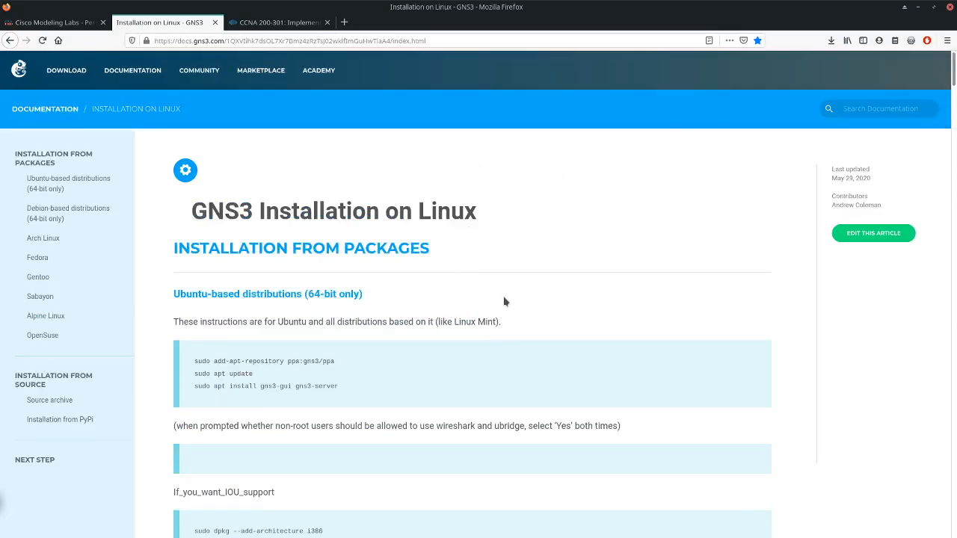
- Switch to the Ubuntu terminal, start a root shell with "sudo -s" and enter the account password
{"action": "scroll", "coordinate": [504, 301], "scroll_direction": "down", "scroll_amount": 3}
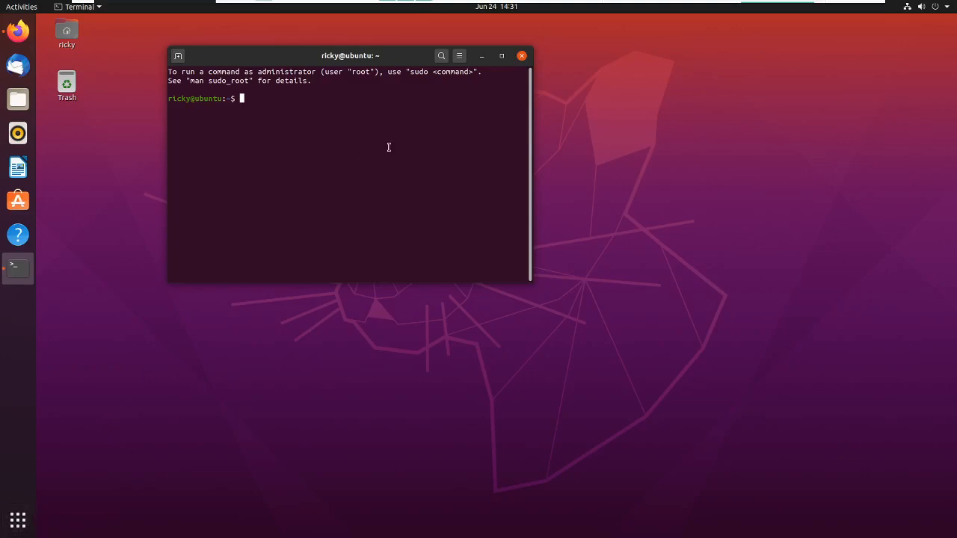
{"action": "type", "text": "sudo -s"}
{"action": "key", "text": "Return"}
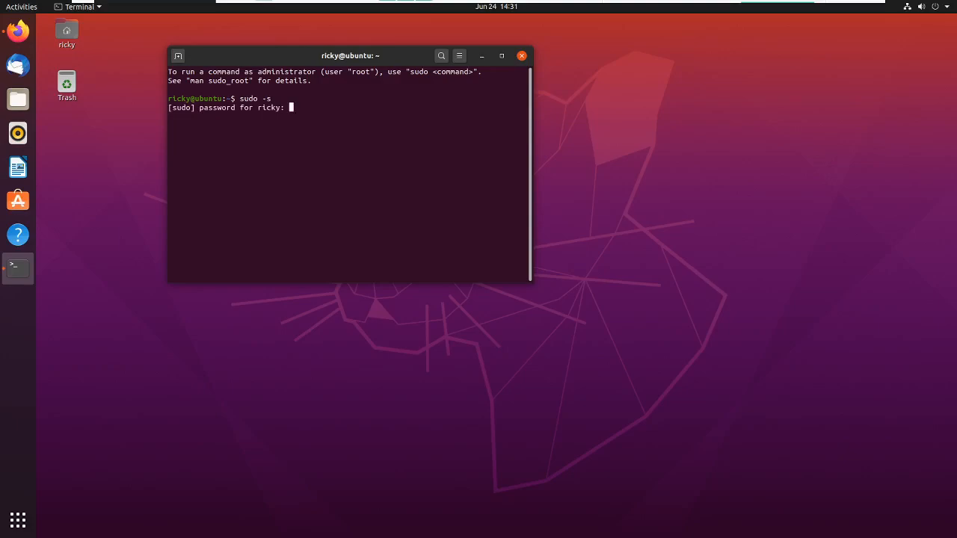
{"action": "key", "text": "Return"}
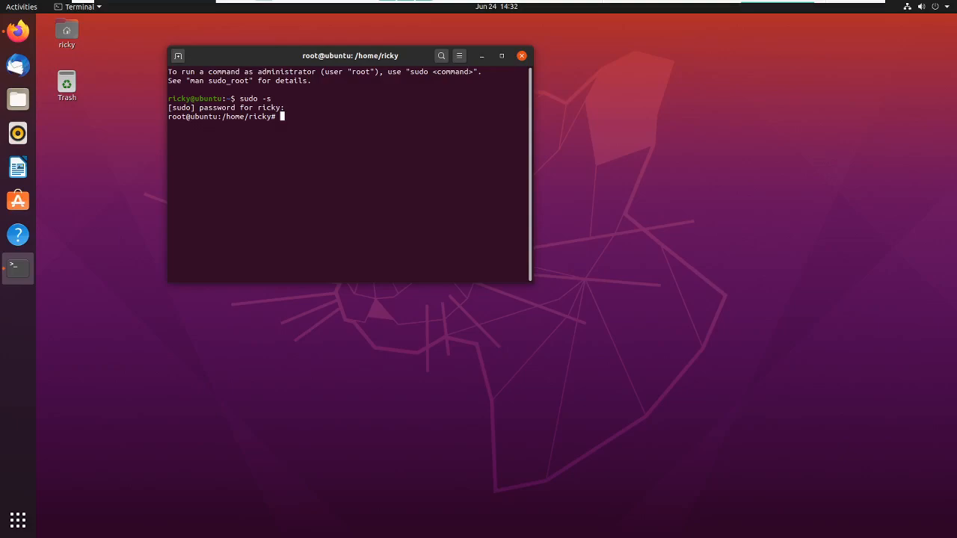
- Add the GNS3 repository with "add-apt-repository ppa:gns3/ppa" and confirm adding it
{"action": "type", "text": "add-apt"}
{"action": "key", "text": "BackSpace"}
{"action": "type", "text": "-re"}
{"action": "key", "text": "Tab"}
{"action": "type", "text": "ppa:gns3/ppa"}
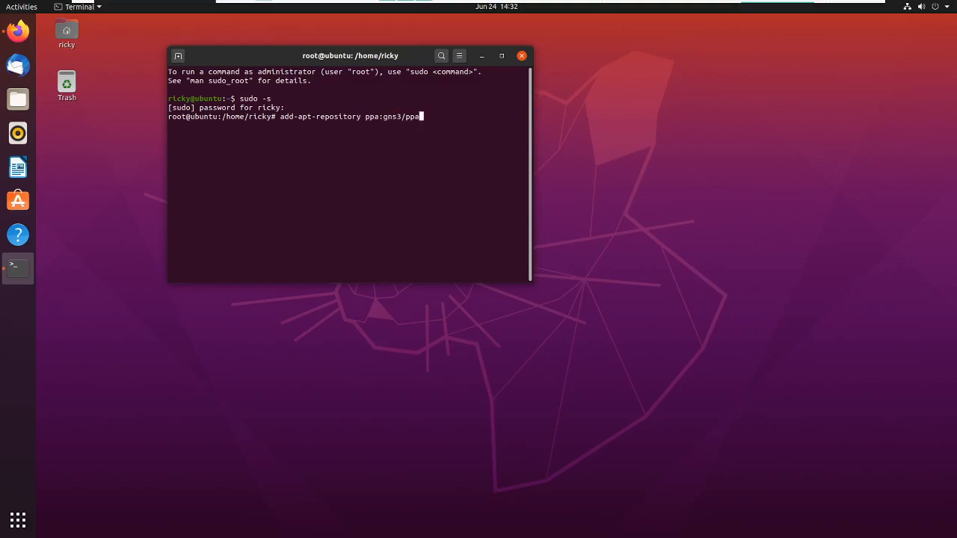
{"action": "key", "text": "Return"}
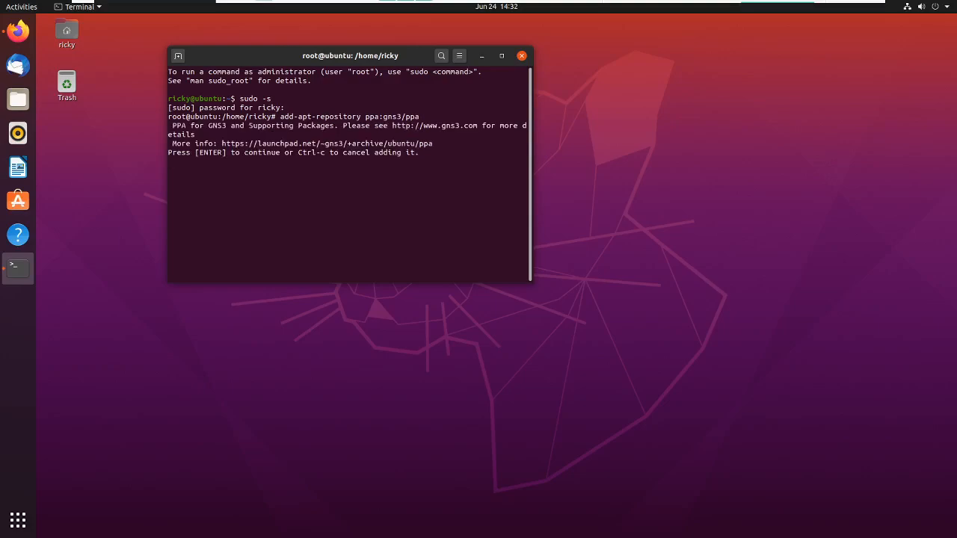
{"action": "key", "text": "Return"}
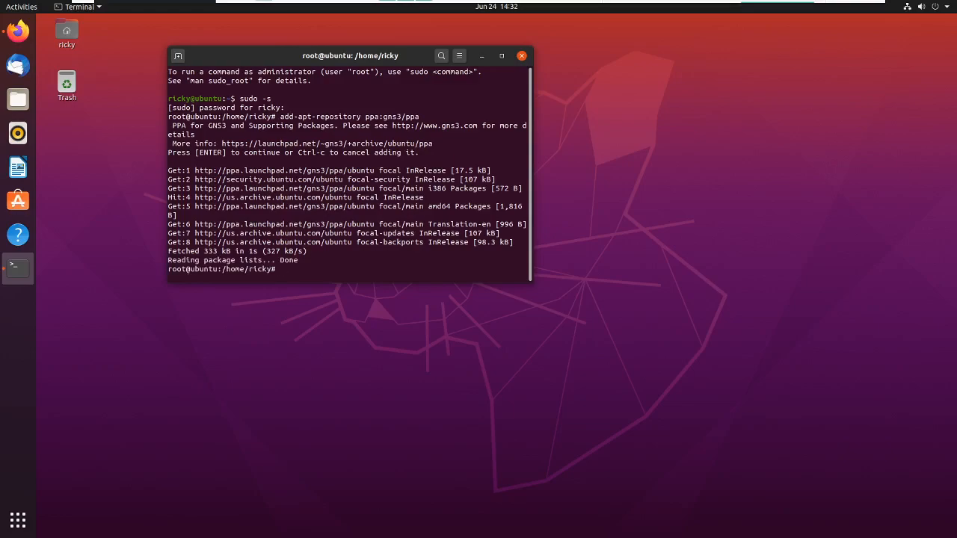
- Refresh the package lists with "apt update"
{"action": "type", "text": "apt update"}
{"action": "key", "text": "Return"}
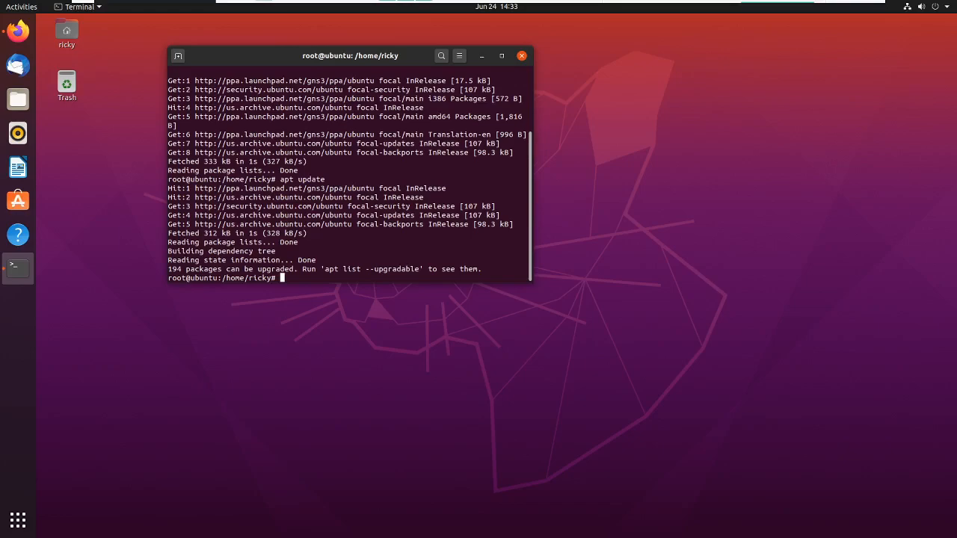
- Try to install the GNS3 packages with "apt install gns3-gui gms3-server"
{"action": "type", "text": "apt insta"}
{"action": "key", "text": "BackSpace"}
{"action": "key", "text": "BackSpace"}
{"action": "type", "text": "tall gns3-gui gms3-ser"}
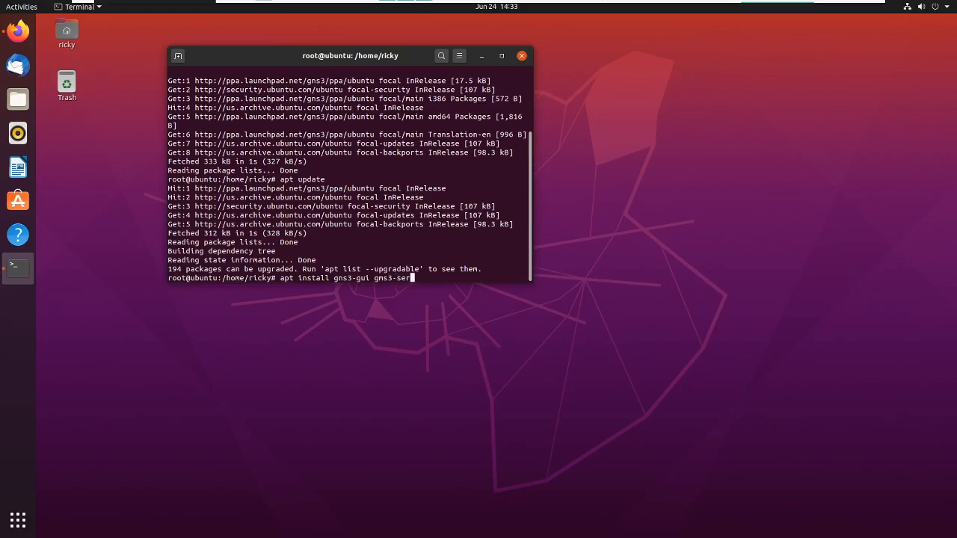
{"action": "type", "text": "ver"}
{"action": "key", "text": "Return"}
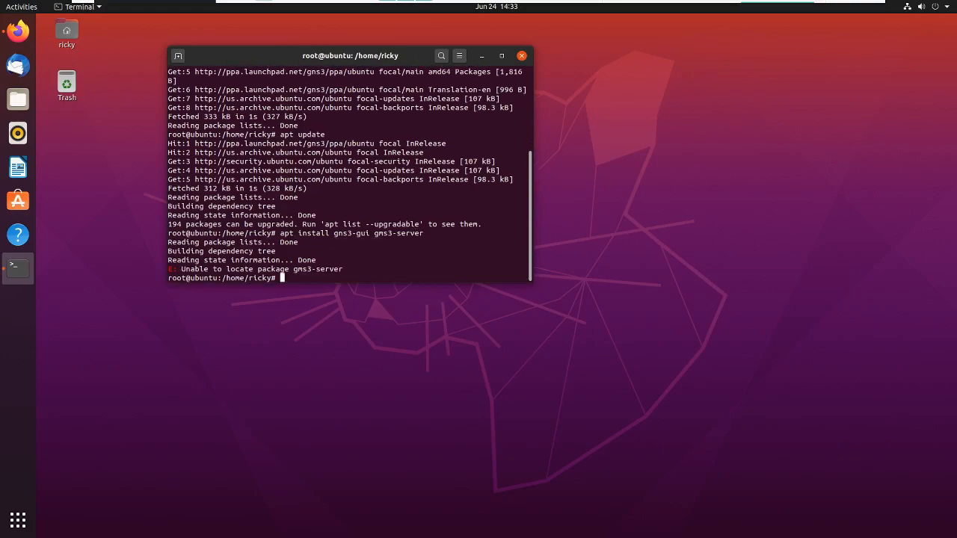
- Rerun the previous install command with the second package name corrected to gns3-server, and accept the package installation
{"action": "key", "text": "Up"}
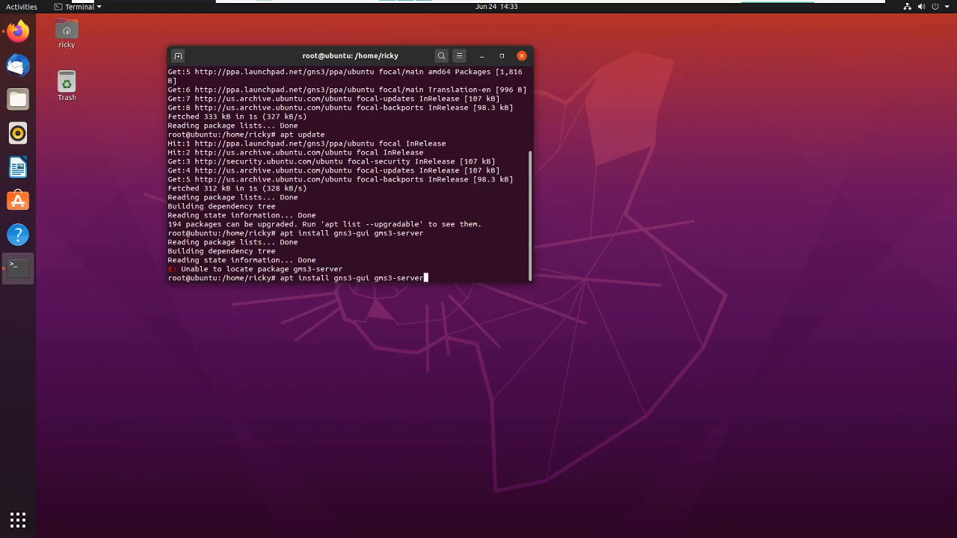
{"action": "key", "text": "Left"}
{"action": "key", "text": "Left"}
{"action": "key", "text": "Left"}
{"action": "key", "text": "Left"}
{"action": "key", "text": "Left"}
{"action": "key", "text": "Left"}
{"action": "key", "text": "Left"}
{"action": "key", "text": "Left"}
{"action": "key", "text": "Left"}
{"action": "key", "text": "Left"}
{"action": "key", "text": "Left"}
{"action": "key", "text": "Right"}
{"action": "key", "text": "Right"}
{"action": "key", "text": "BackSpace"}
{"action": "type", "text": "n"}
{"action": "key", "text": "Return"}
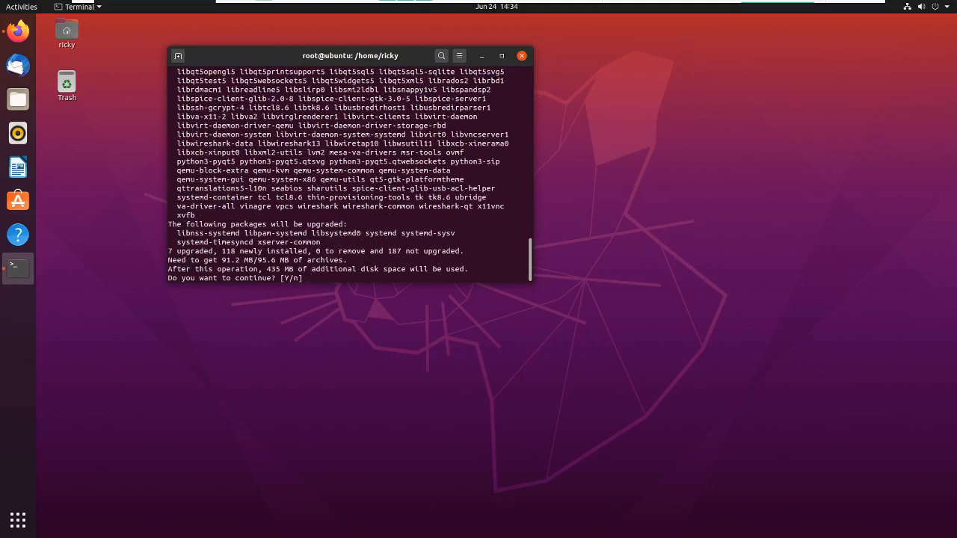
{"action": "type", "text": "y"}
{"action": "key", "text": "Return"}
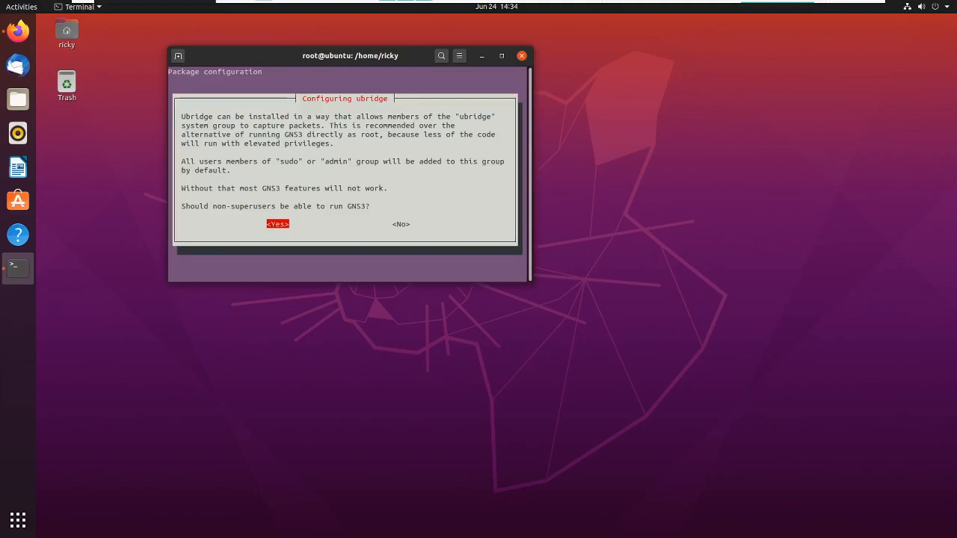
- Allow non-superusers to run GNS3 and to capture packets in the ubridge and wireshark-common configuration
{"action": "key", "text": "Return"}
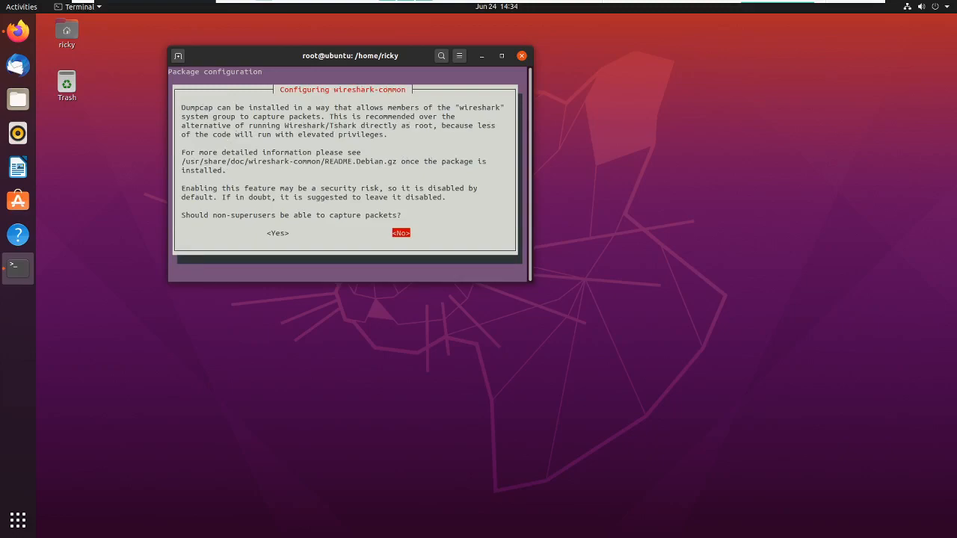
{"action": "key", "text": "Left"}
{"action": "key", "text": "Return"}
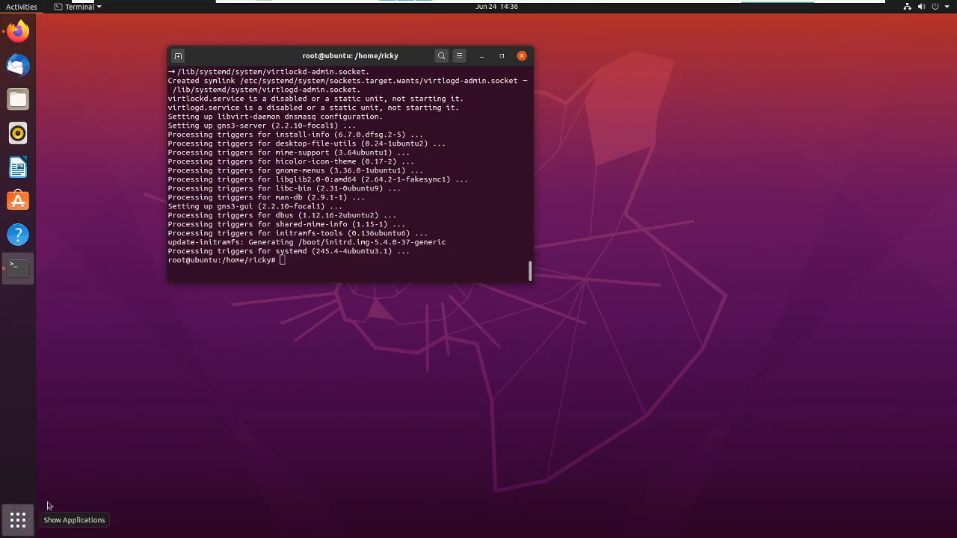
- Search the installed applications for gns3 and launch GNS3
{"action": "left_click", "coordinate": [19, 518]}
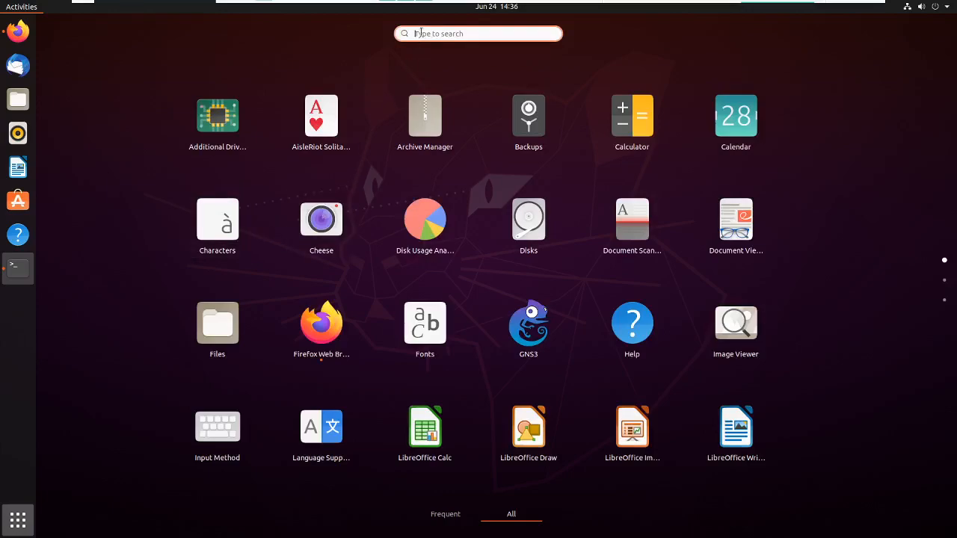
{"action": "type", "text": "gns3"}
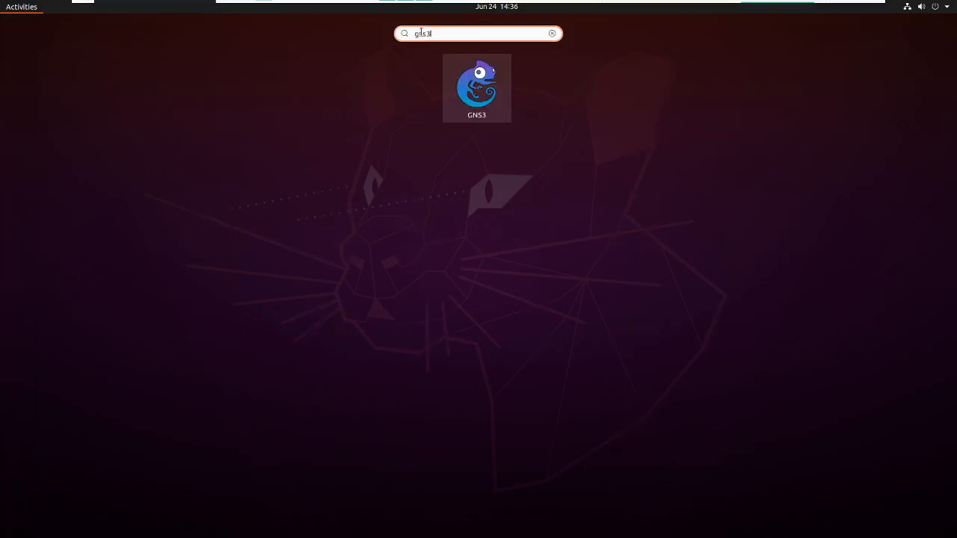
{"action": "left_click", "coordinate": [474, 82]}
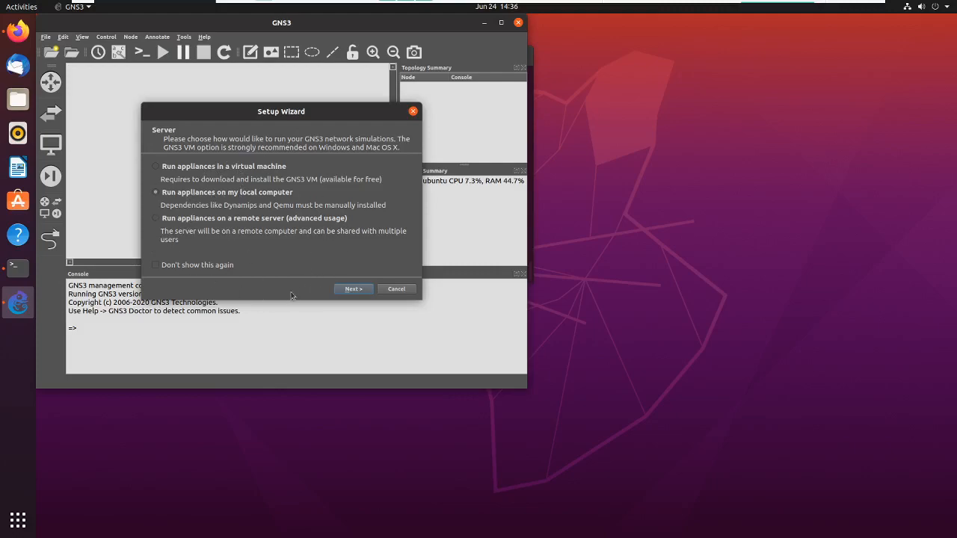
- Cancel the GNS3 Setup Wizard and maximize the GNS3 window
{"action": "left_click", "coordinate": [396, 289]}
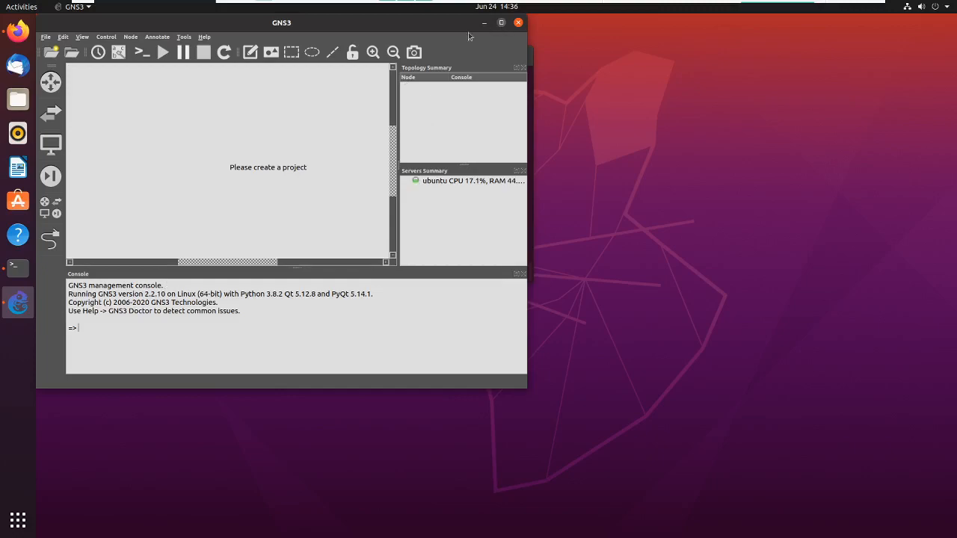
{"action": "left_click", "coordinate": [501, 22]}
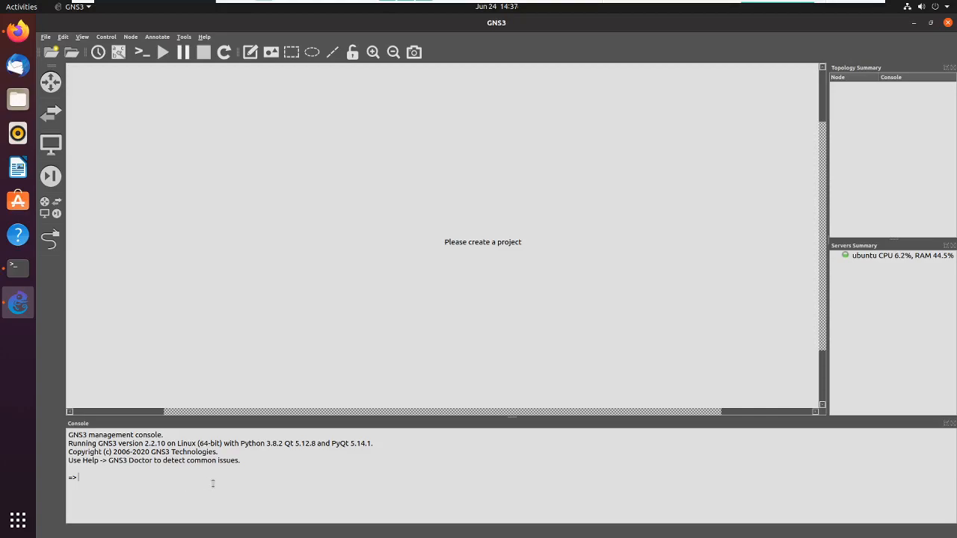
{"action": "left_click_drag", "start_coordinate": [213, 483], "coordinate": [230, 460]}
{"action": "left_click", "coordinate": [112, 475]}
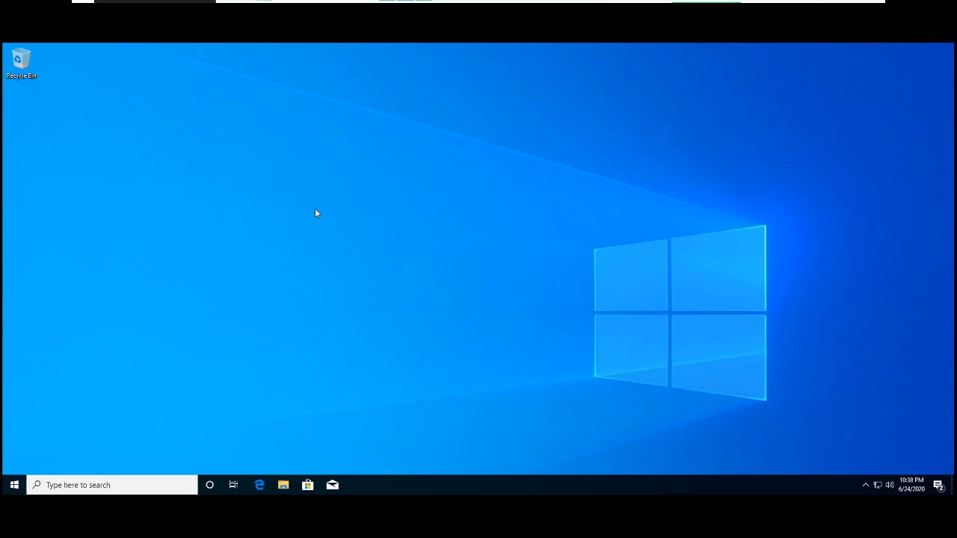
- Switch to File Explorer on the Windows machine, open the Downloads folder and highlight the GNS3 installer and the GNS3 VM archive
{"action": "left_click", "coordinate": [283, 486]}
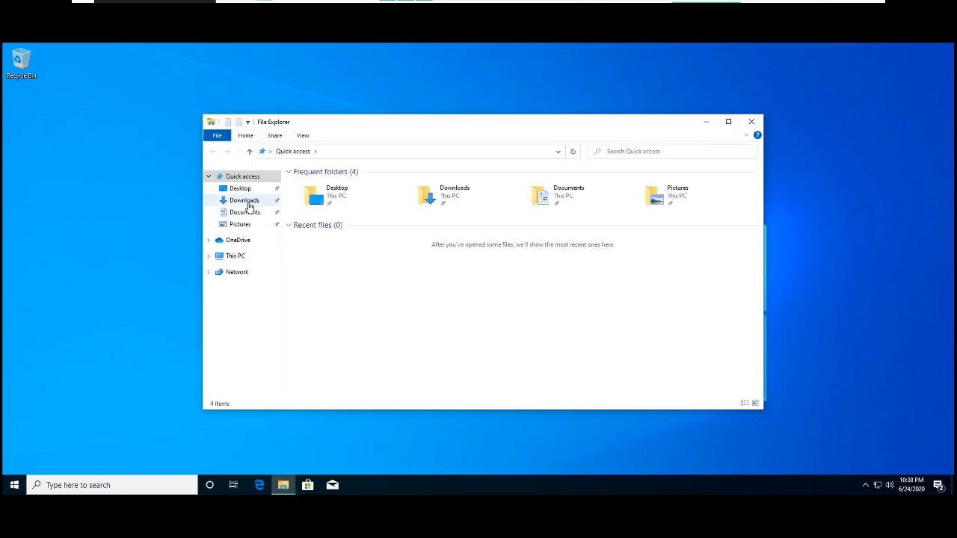
{"action": "left_click", "coordinate": [245, 201]}
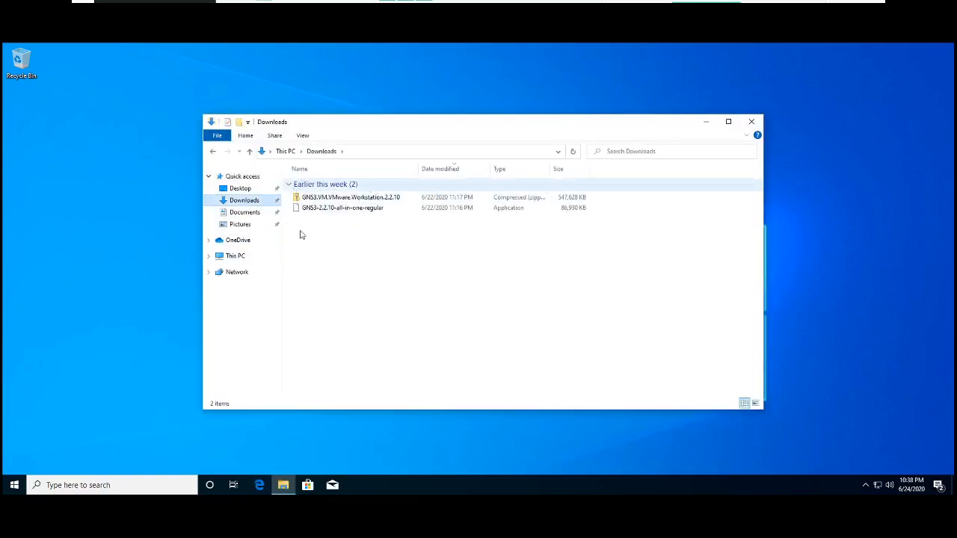
{"action": "left_click", "coordinate": [338, 209]}
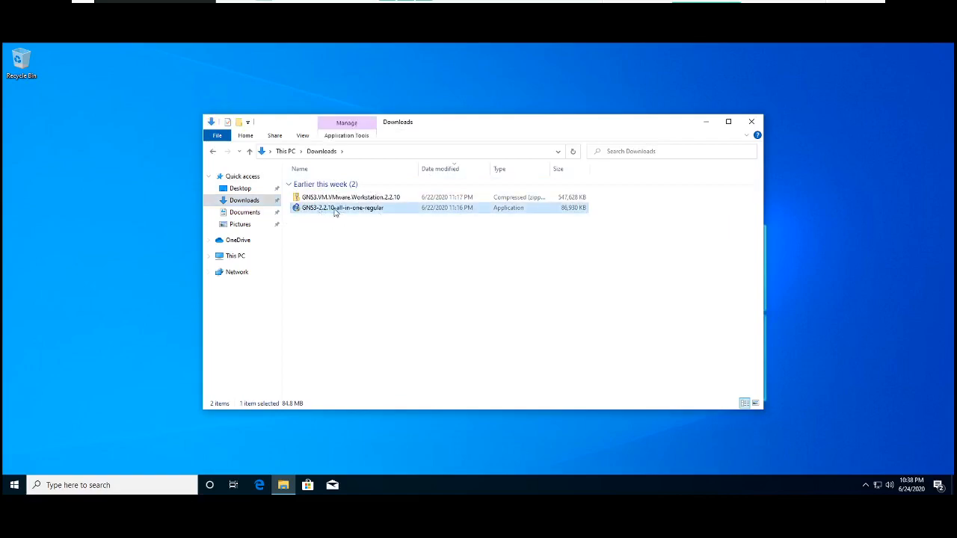
{"action": "left_click", "coordinate": [426, 189]}
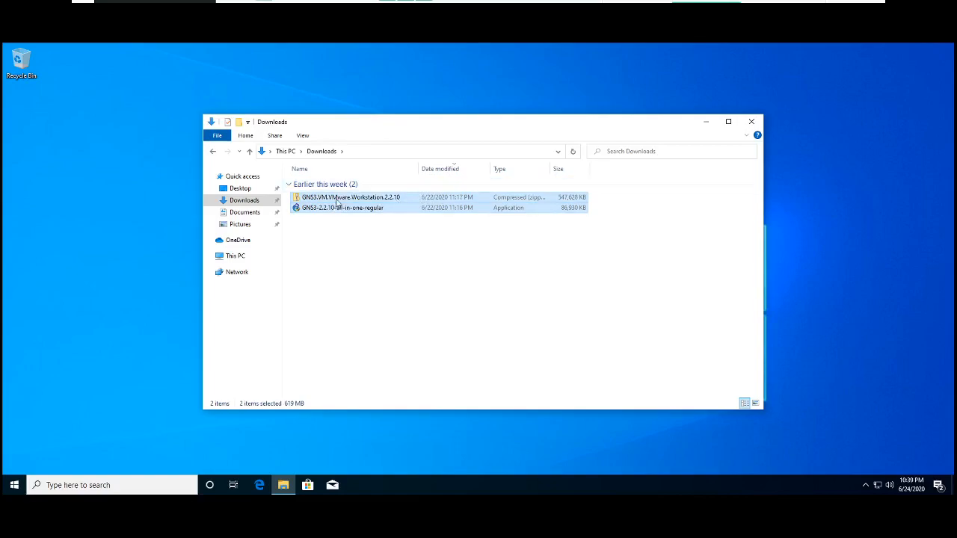
{"action": "key", "text": "Down"}
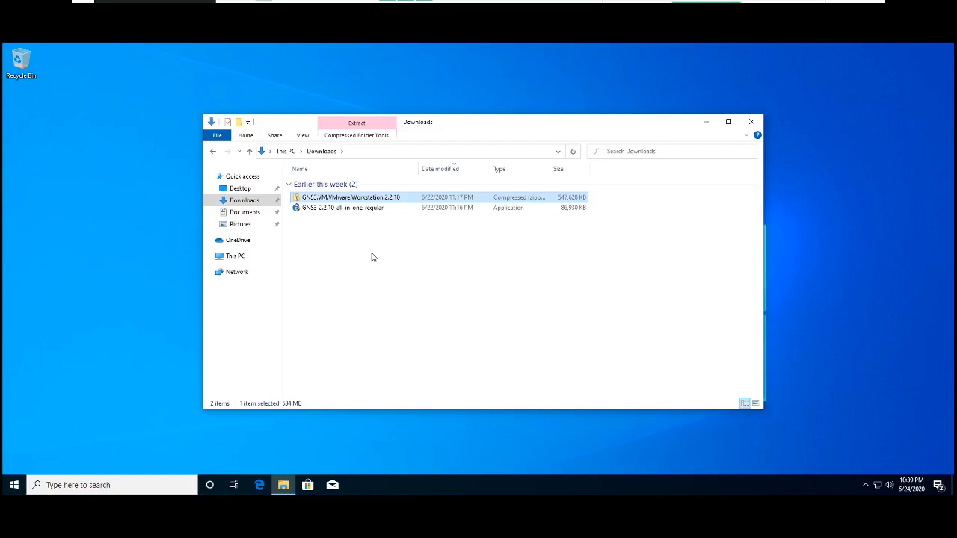
- Run GNS3-2.2.10-all-in-one-regular, allow it to make changes, and advance setup to component selection, keeping the GNS3 Start Menu folder
{"action": "double_click", "coordinate": [335, 208]}
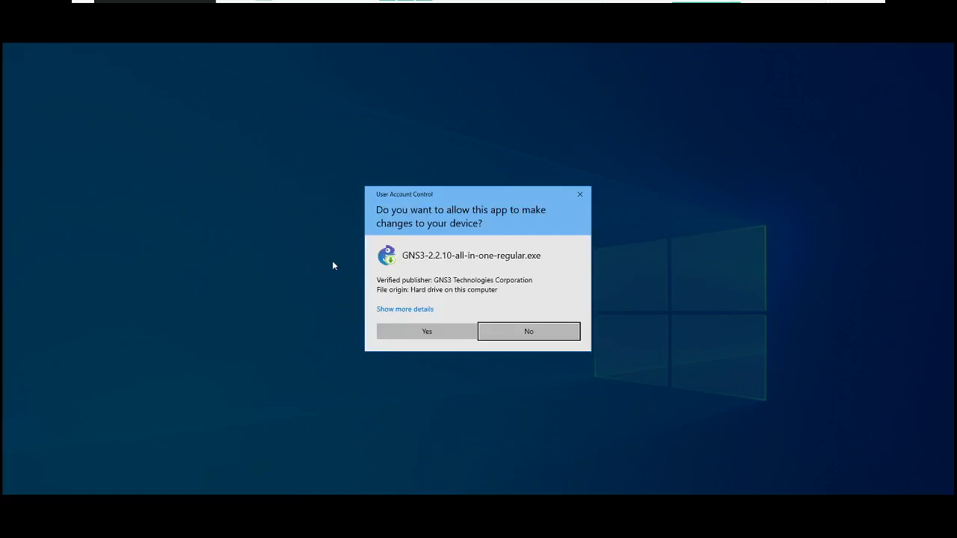
{"action": "left_click", "coordinate": [419, 333]}
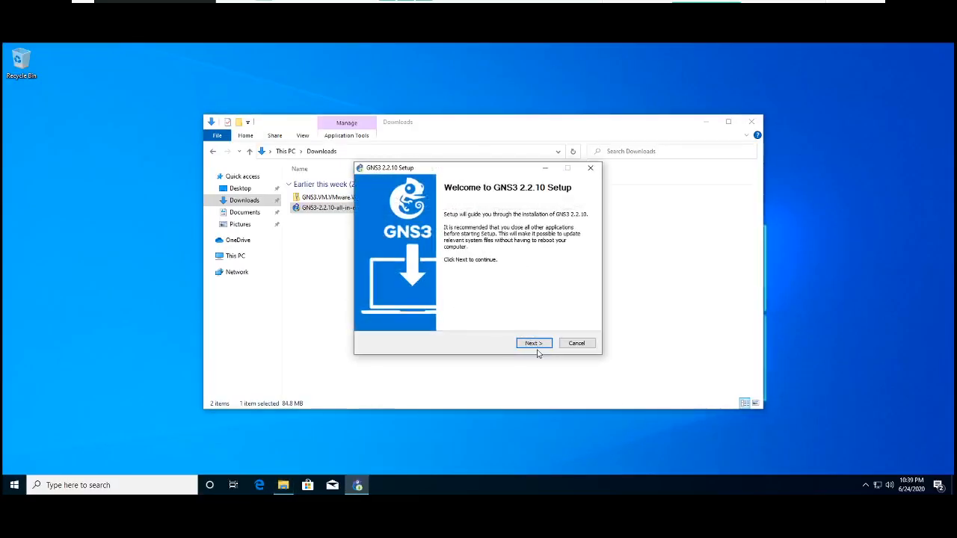
{"action": "left_click", "coordinate": [535, 346]}
{"action": "left_click", "coordinate": [536, 347]}
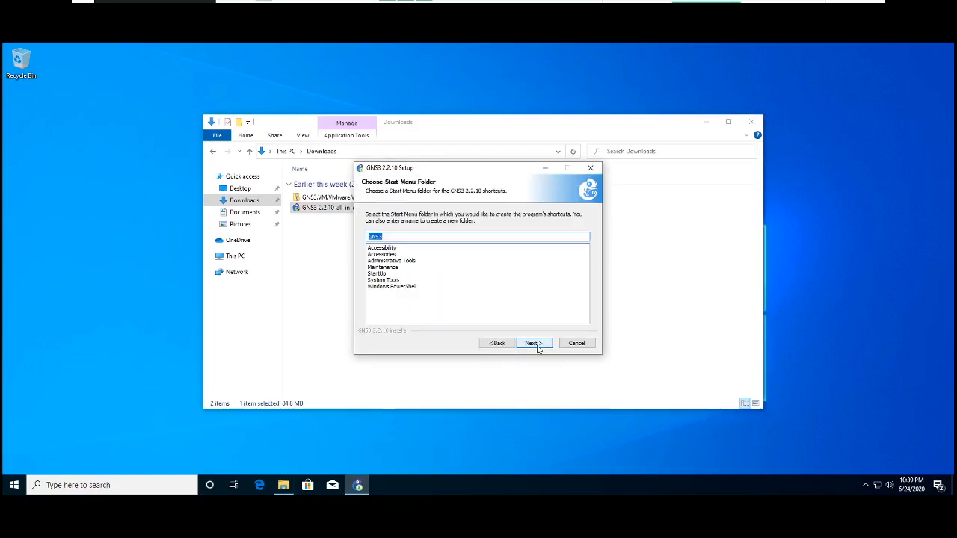
{"action": "left_click", "coordinate": [536, 347]}
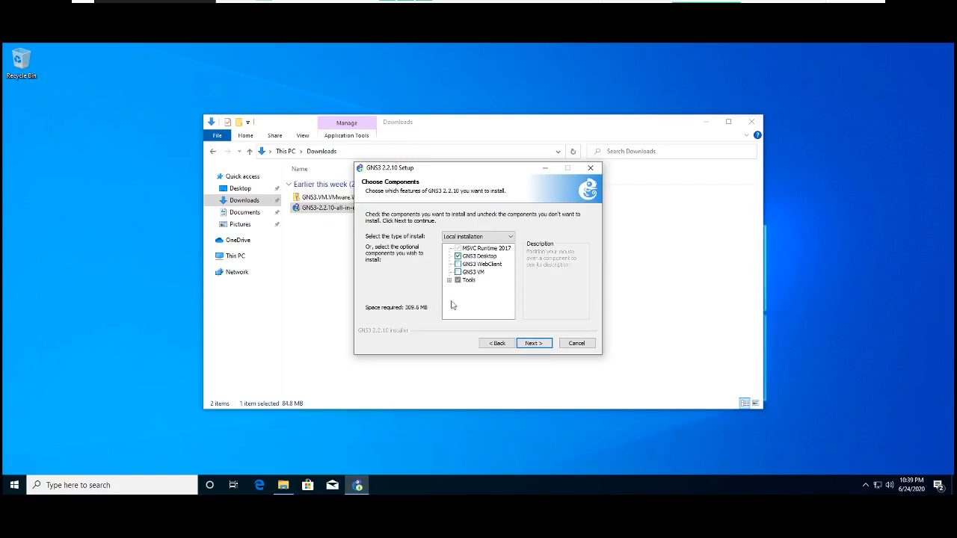
- Expand the Tools group in the setup's component list and review its tools down to Solar-PuTTY
{"action": "left_click", "coordinate": [449, 280]}
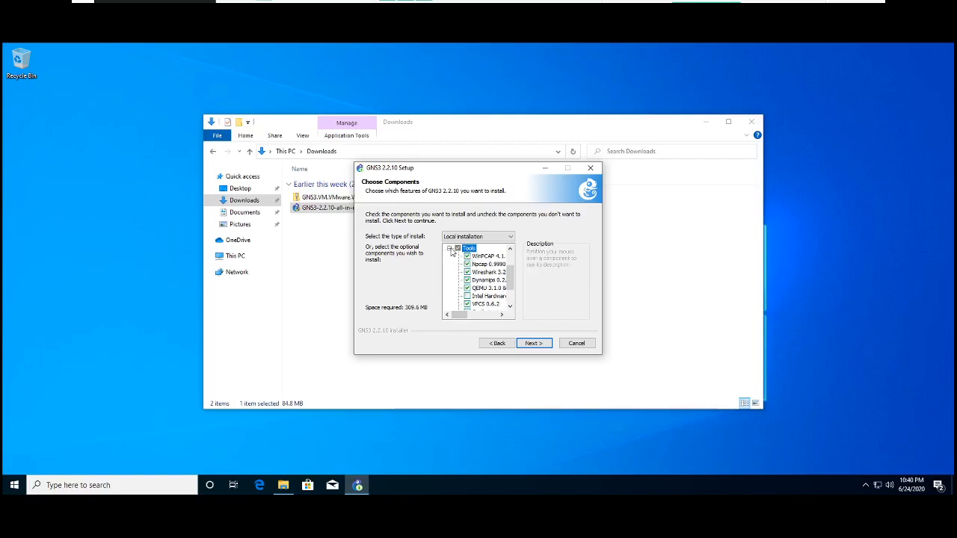
{"action": "left_click", "coordinate": [449, 248]}
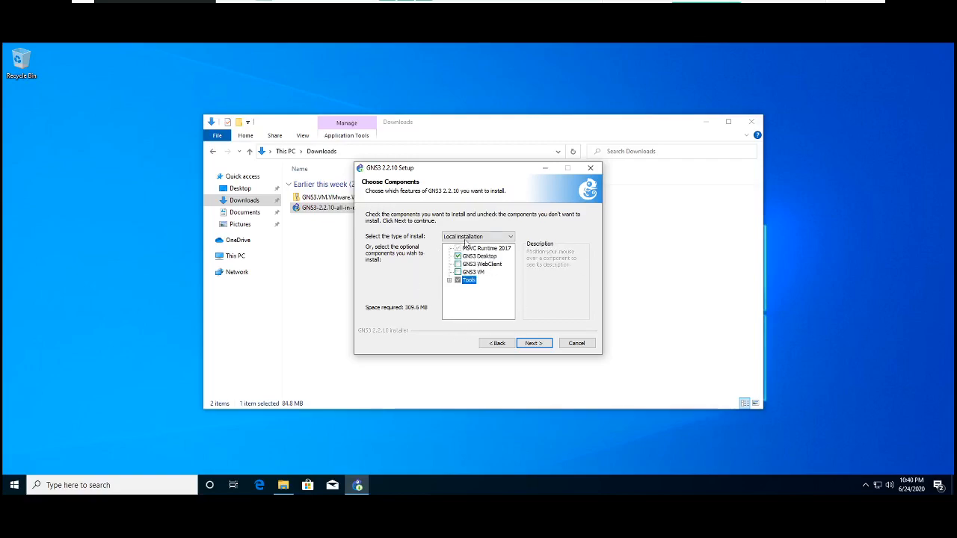
{"action": "left_click", "coordinate": [533, 343]}
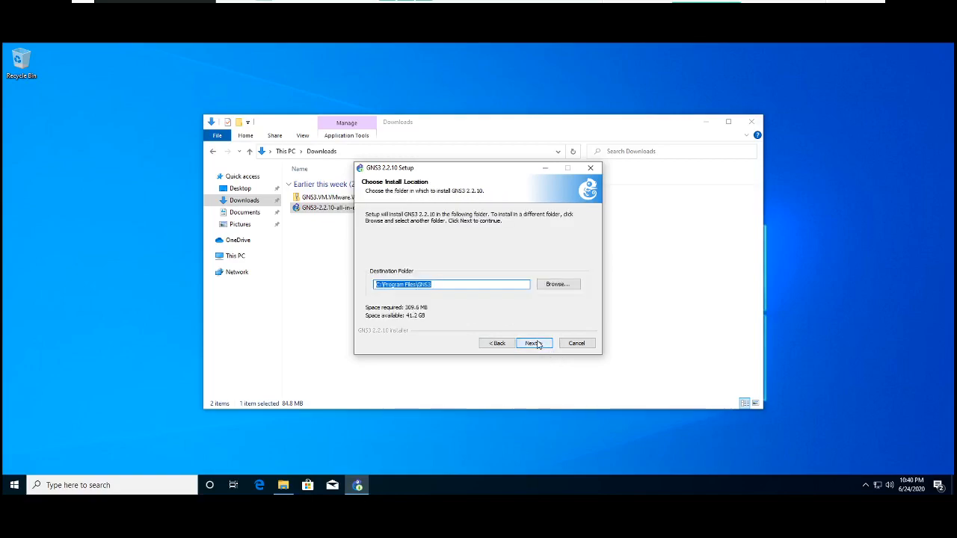
{"action": "left_click", "coordinate": [498, 343]}
{"action": "left_click", "coordinate": [449, 283]}
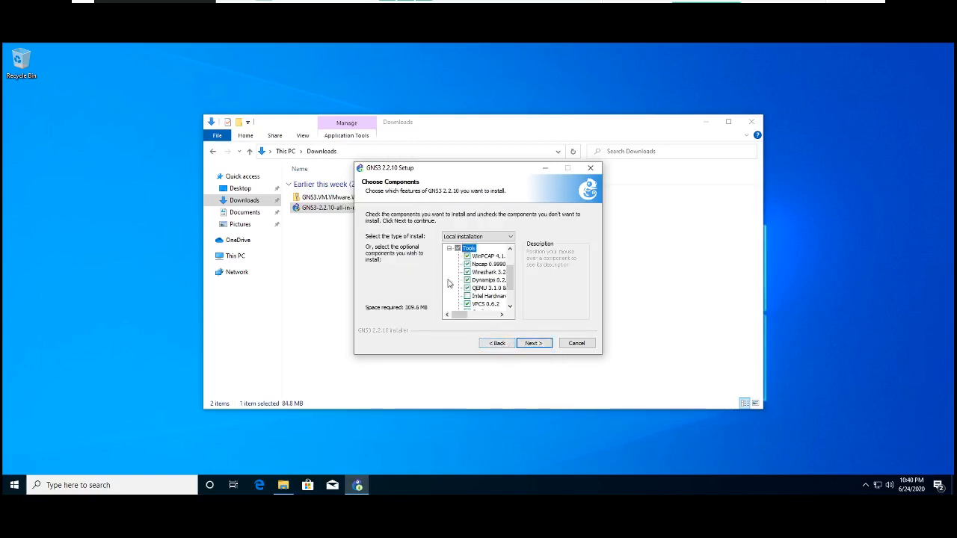
{"action": "mouse_move", "coordinate": [483, 265]}
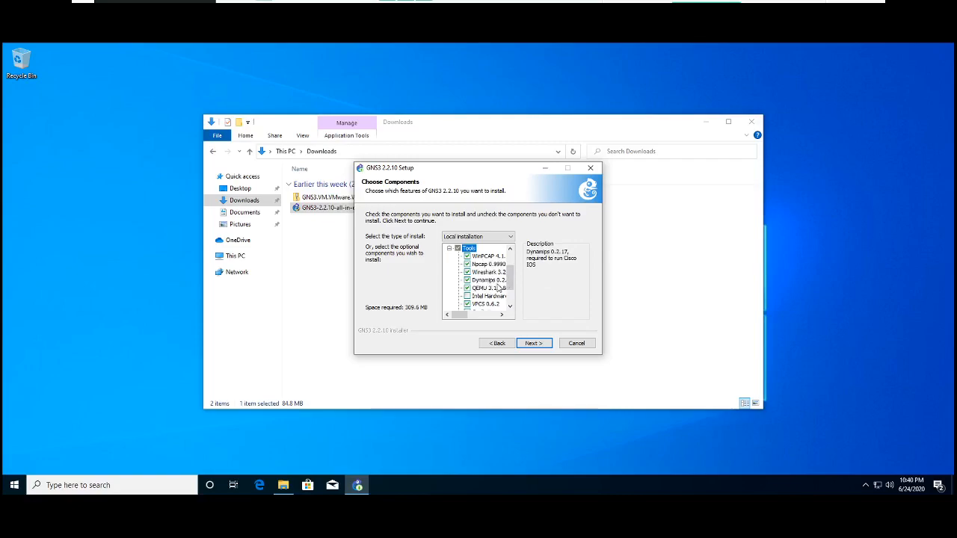
{"action": "left_click_drag", "start_coordinate": [511, 286], "coordinate": [513, 301]}
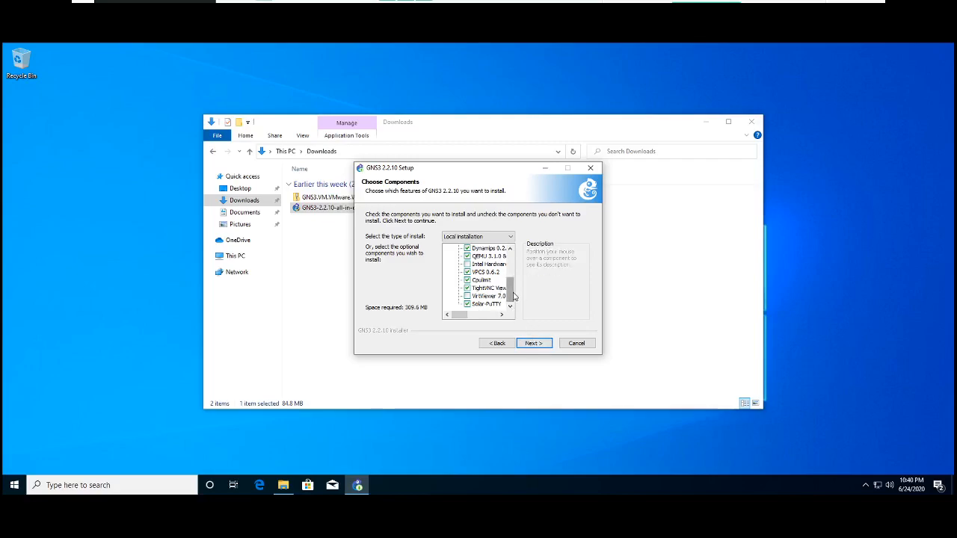
- Collapse the Tools group, keep the Local installation component selection and start installing GNS3
{"action": "left_click_drag", "start_coordinate": [512, 285], "coordinate": [513, 261]}
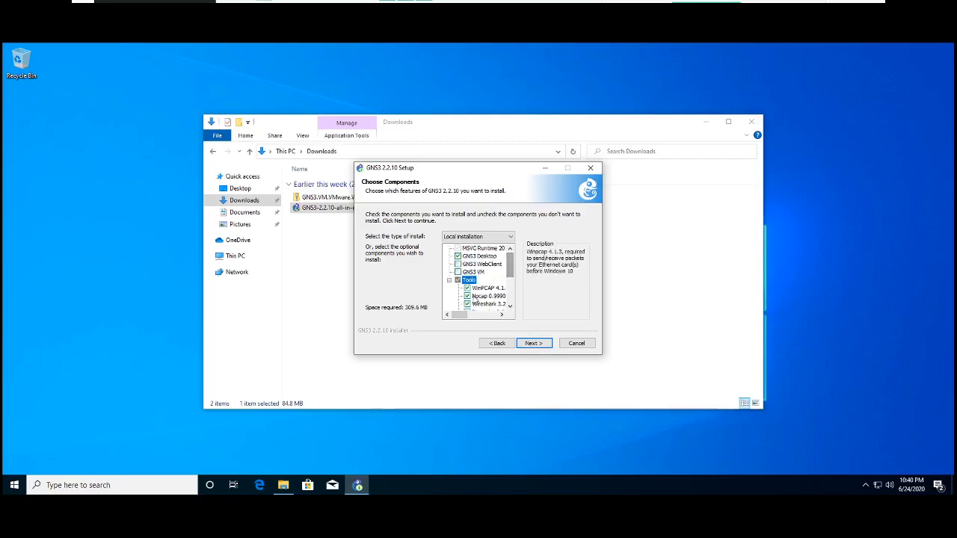
{"action": "left_click", "coordinate": [450, 281]}
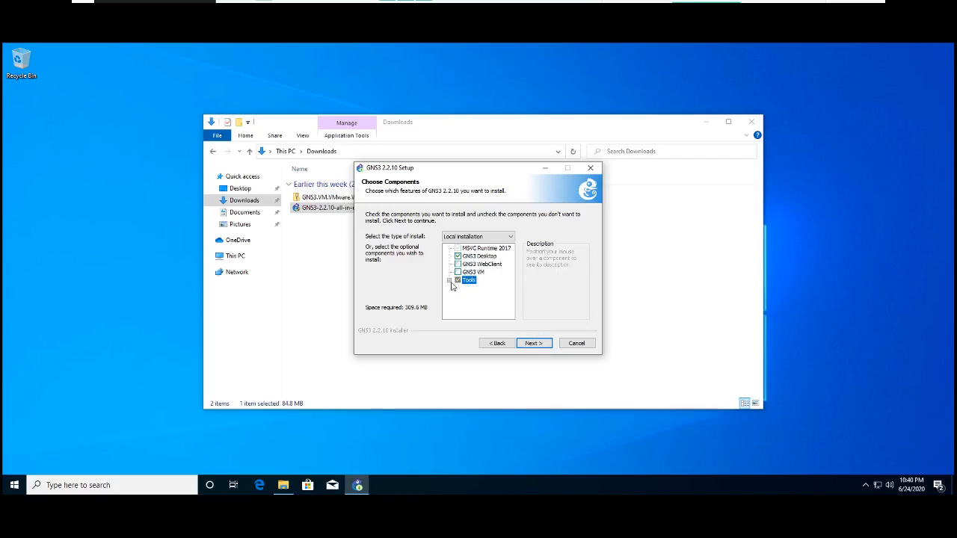
{"action": "left_click", "coordinate": [532, 344]}
{"action": "left_click", "coordinate": [532, 344]}
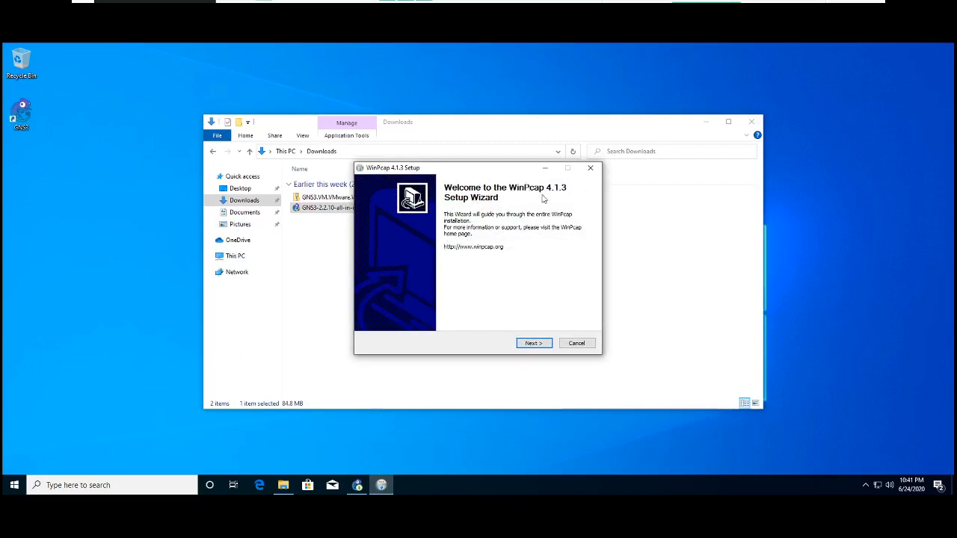
- Install WinPcap 4.1.3, accepting its license and keeping the driver set to start automatically at boot time
{"action": "left_click", "coordinate": [533, 344]}
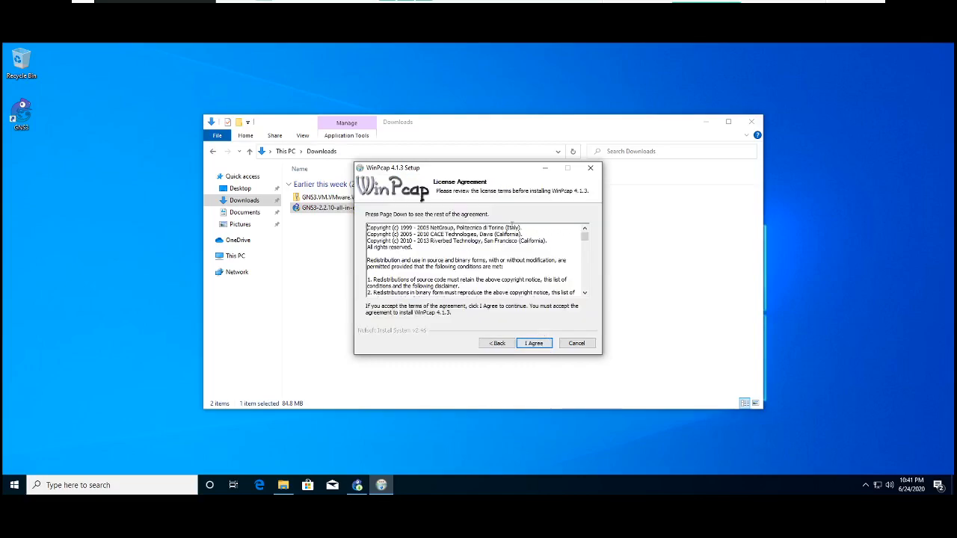
{"action": "left_click", "coordinate": [533, 343]}
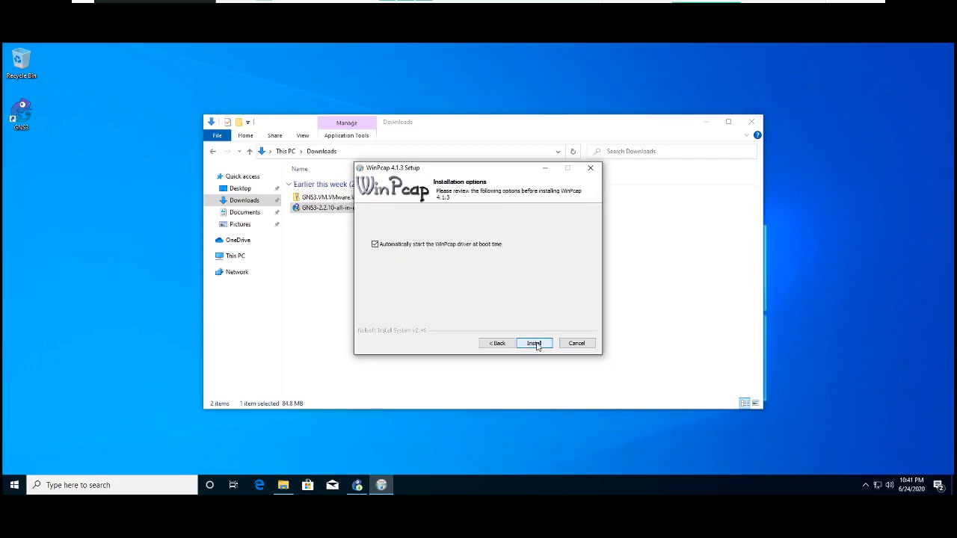
{"action": "left_click", "coordinate": [534, 343]}
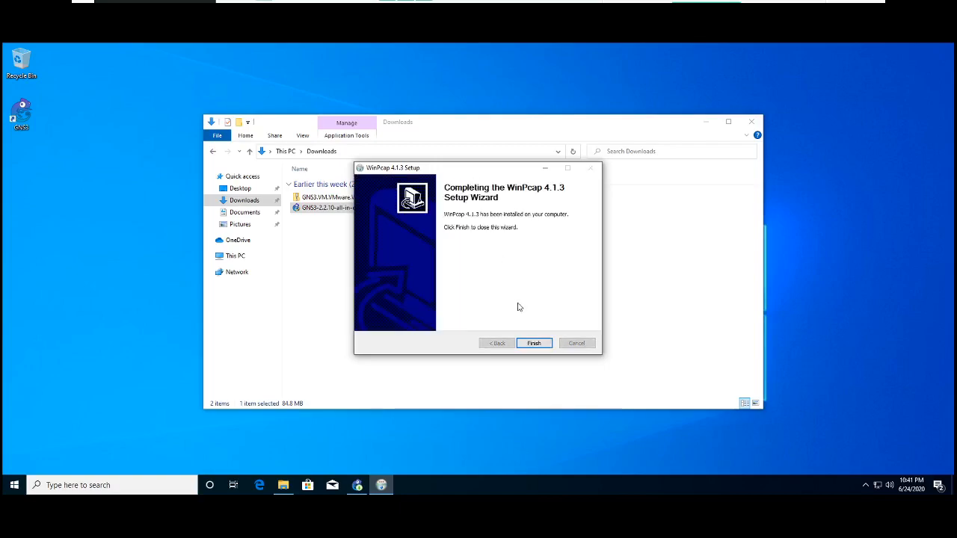
{"action": "left_click", "coordinate": [532, 344]}
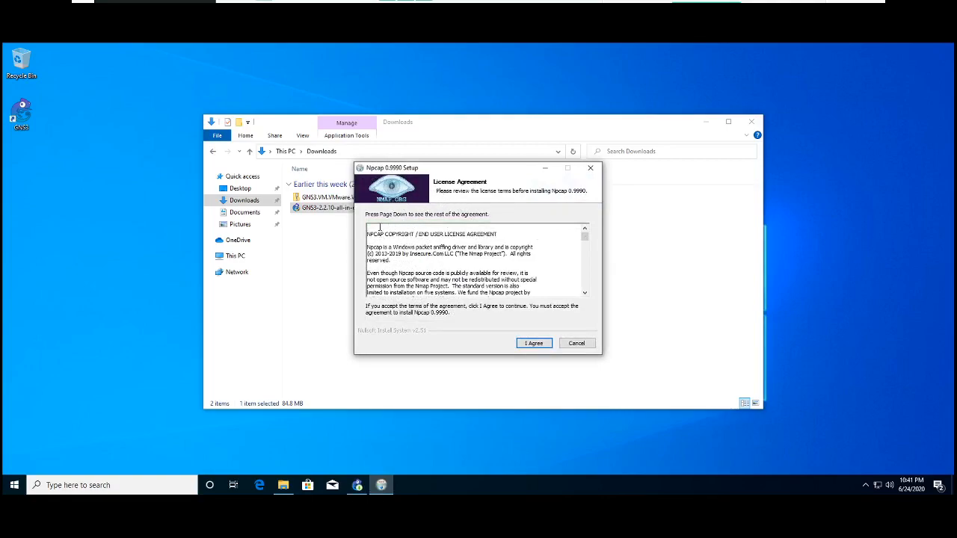
- Install Npcap 0.9990, accepting its license and keeping only raw 802.11 traffic support for wireless adapters enabled
{"action": "left_click", "coordinate": [534, 343]}
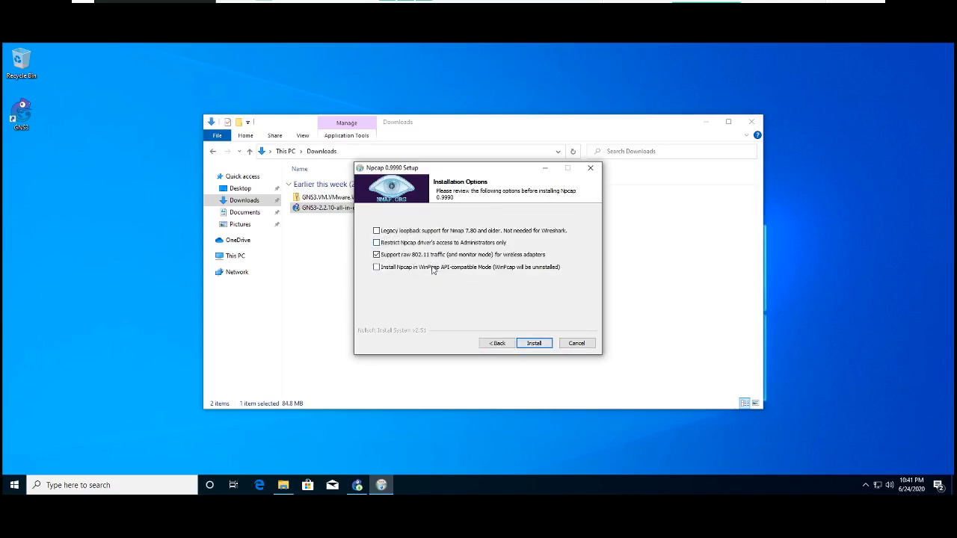
{"action": "left_click", "coordinate": [531, 343]}
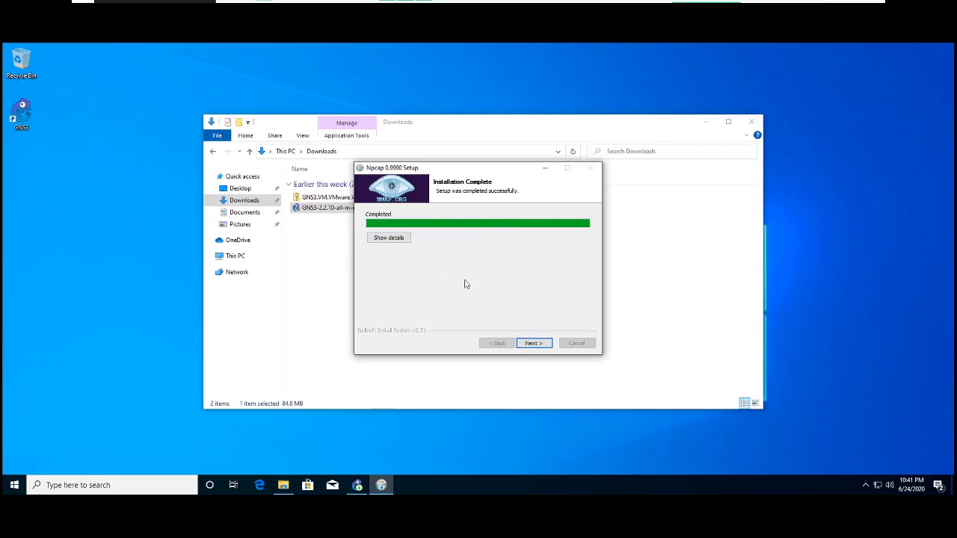
{"action": "left_click", "coordinate": [538, 343]}
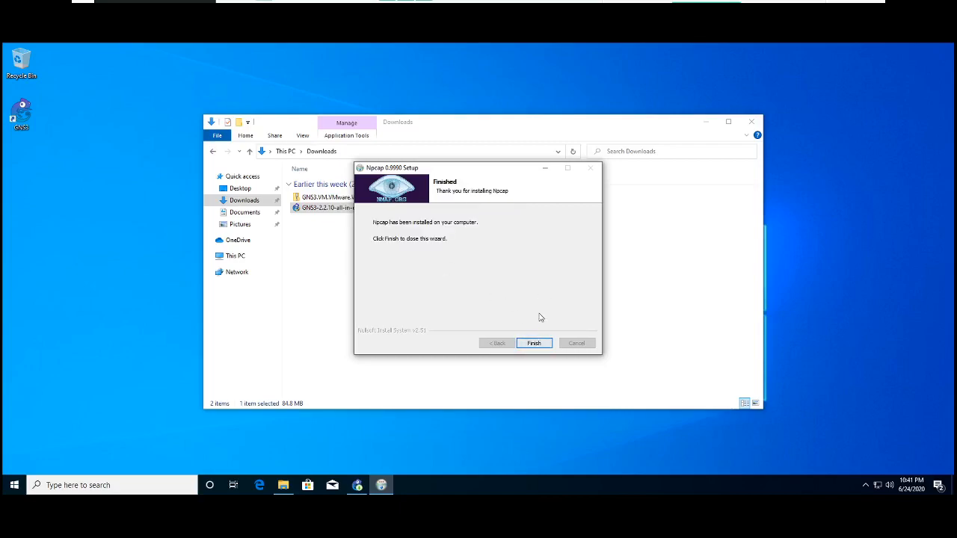
{"action": "left_click", "coordinate": [534, 343]}
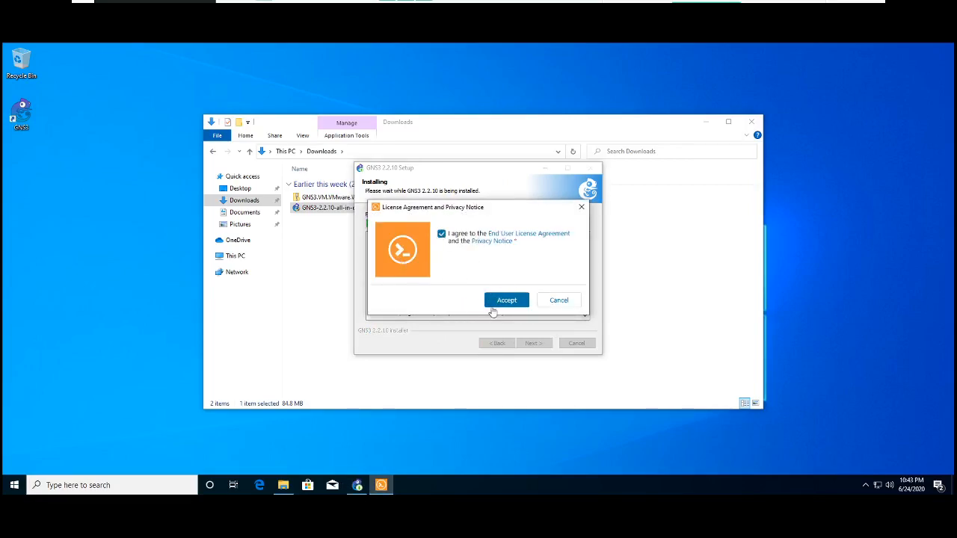
- Accept the Solar-PuTTY license agreement and privacy notice, then submit an email address in its registration prompt
{"action": "left_click", "coordinate": [501, 304]}
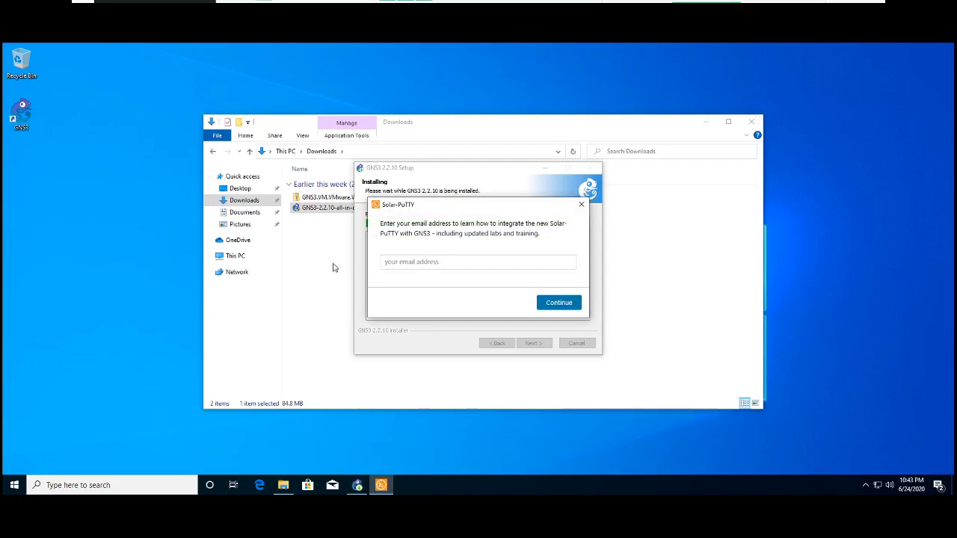
{"action": "left_click", "coordinate": [398, 266]}
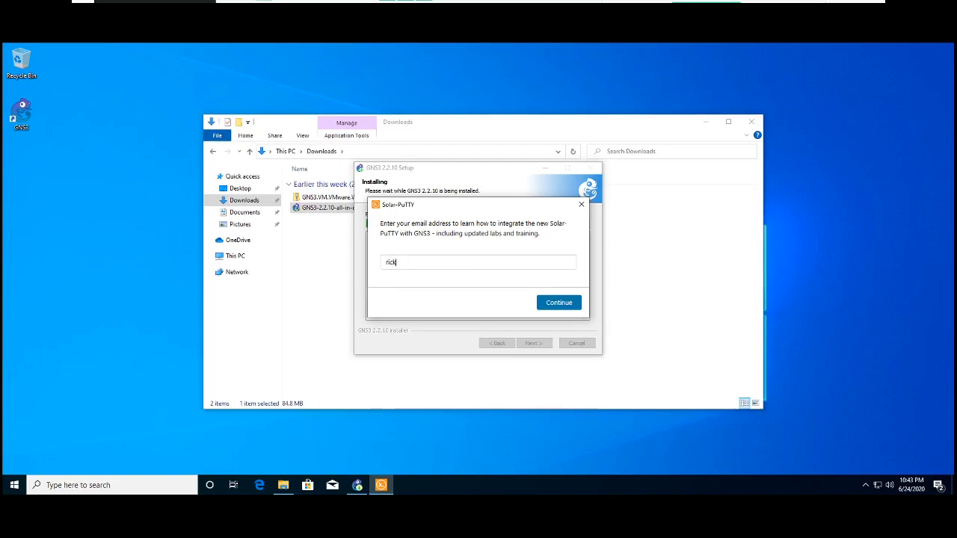
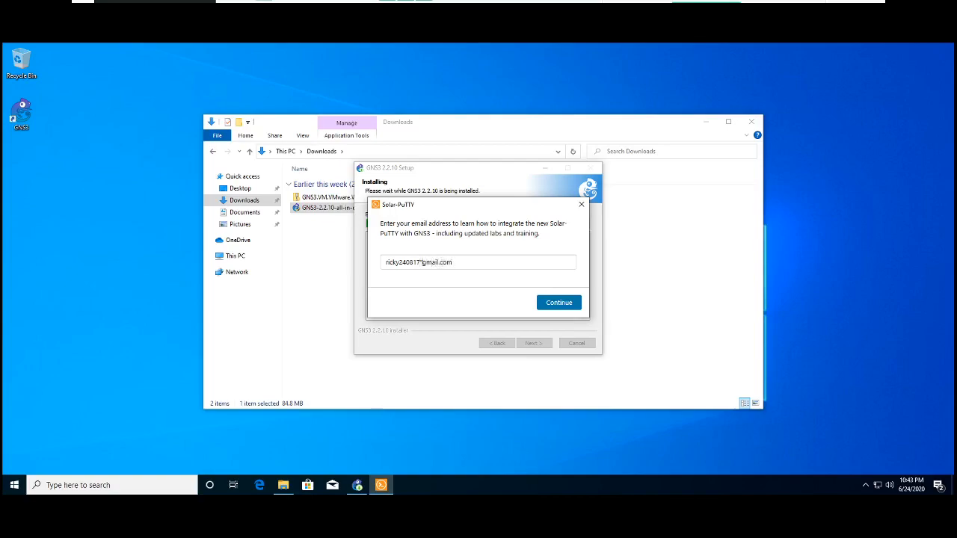
{"action": "type", "text": "@"}
{"action": "left_click", "coordinate": [542, 304]}
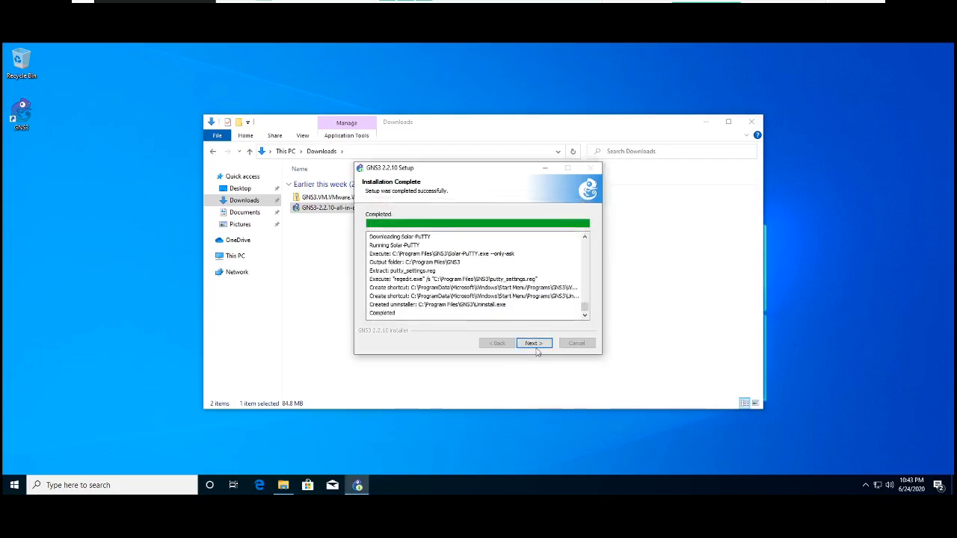
- Decline the free Solarwinds Standard Toolset license and finish GNS3 setup with Start GNS3 enabled
{"action": "left_click", "coordinate": [535, 344]}
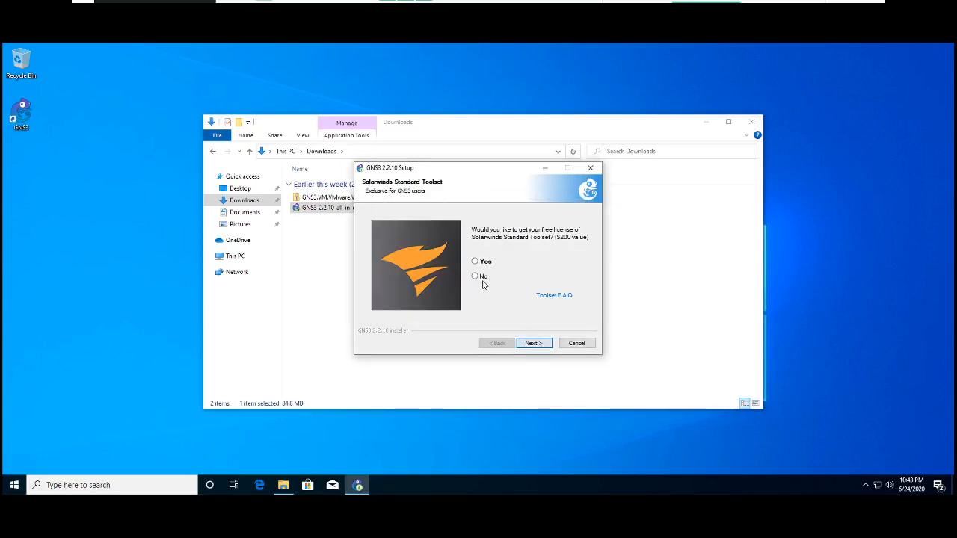
{"action": "left_click", "coordinate": [475, 277]}
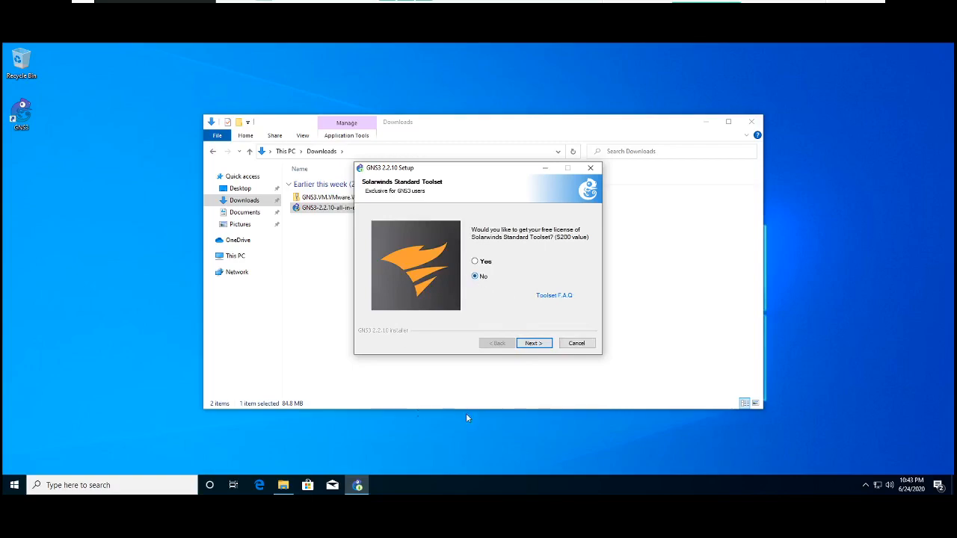
{"action": "left_click", "coordinate": [534, 344]}
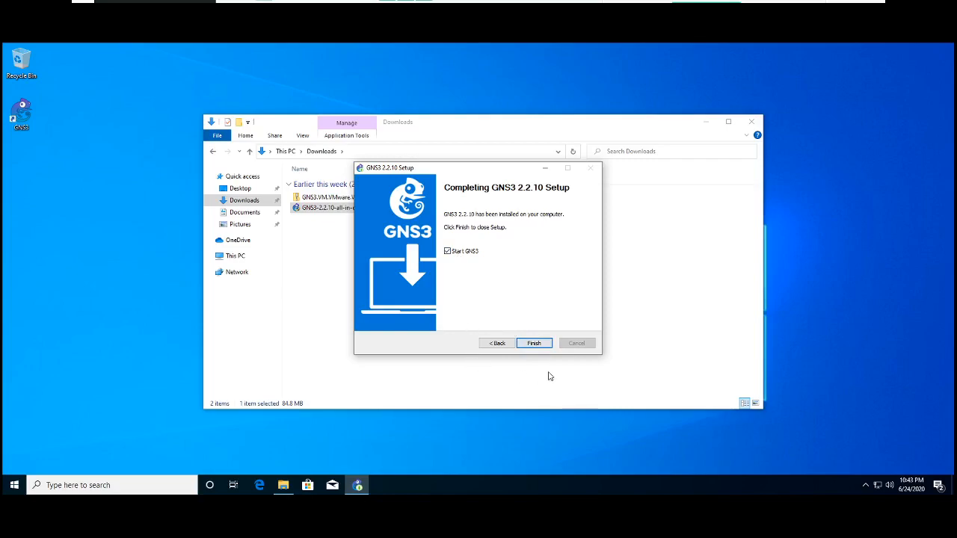
{"action": "left_click", "coordinate": [535, 344]}
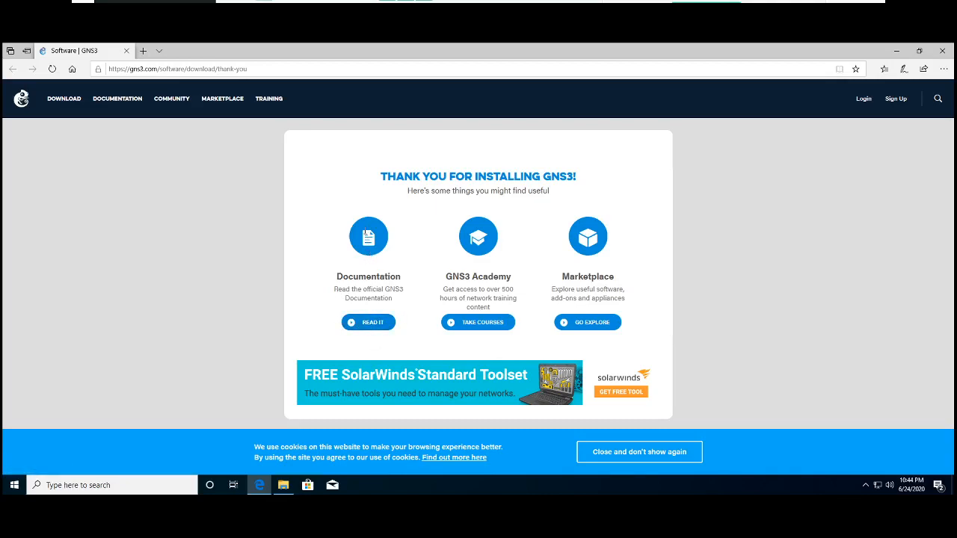
- Look through the GNS3 documentation page and its Videos section, then return to the thank-you page
{"action": "left_click", "coordinate": [368, 323]}
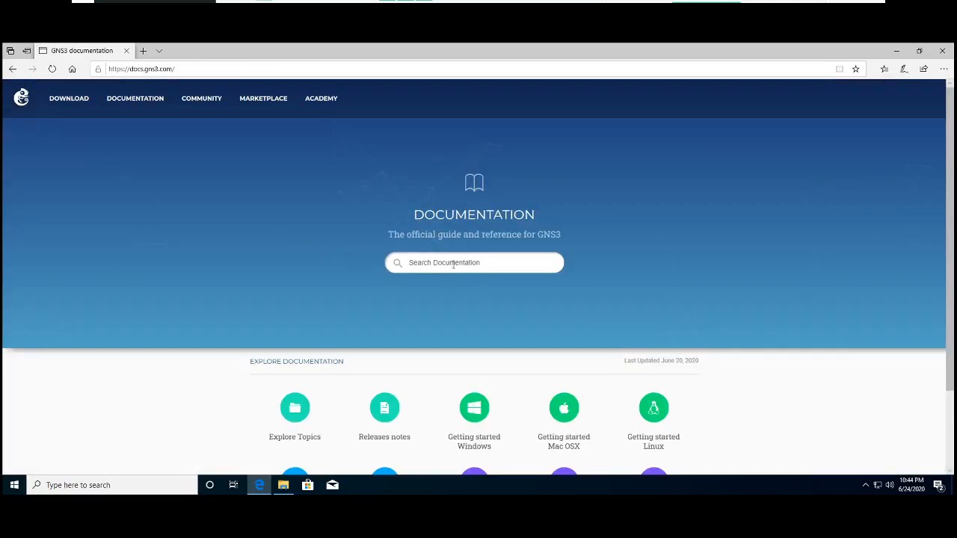
{"action": "scroll", "coordinate": [733, 292], "scroll_direction": "down", "scroll_amount": 1}
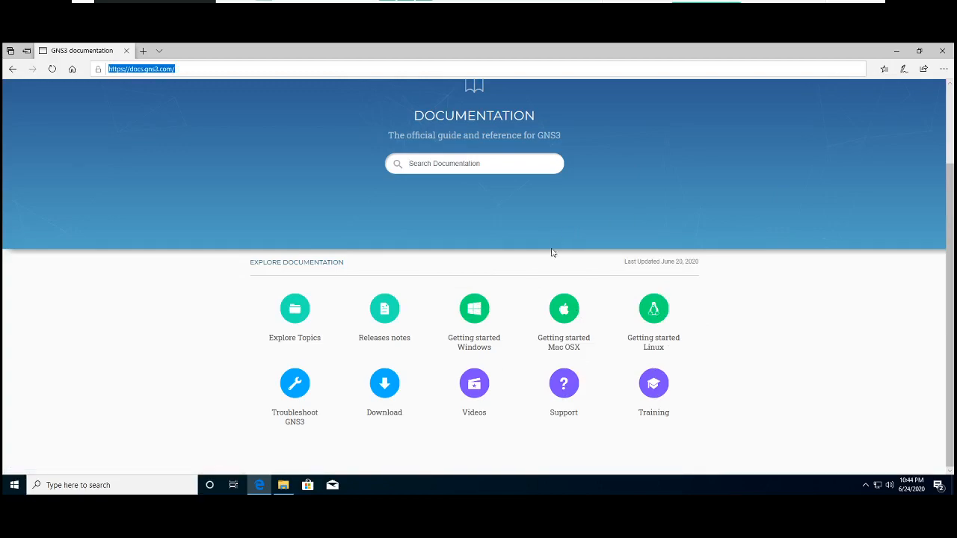
{"action": "left_click", "coordinate": [477, 396]}
{"action": "key", "text": "F7"}
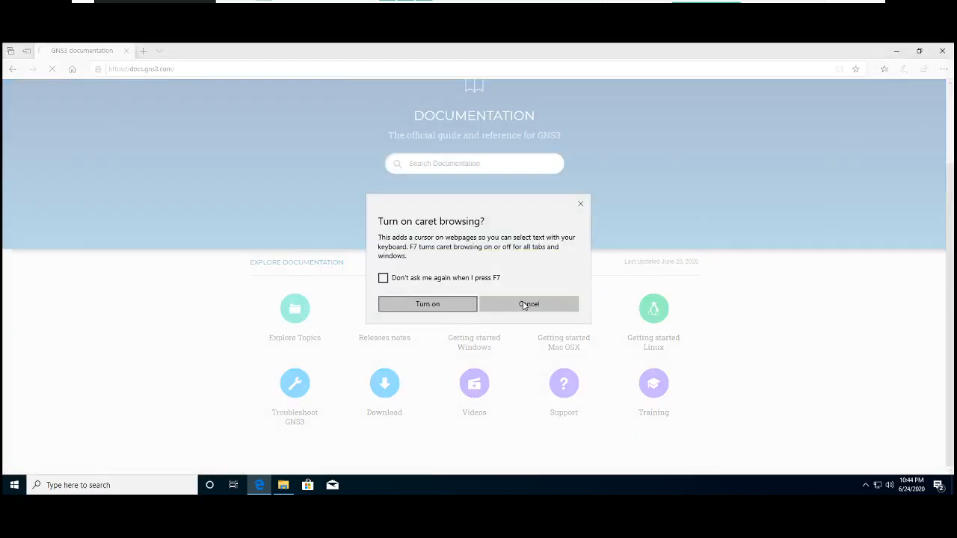
{"action": "left_click", "coordinate": [526, 304]}
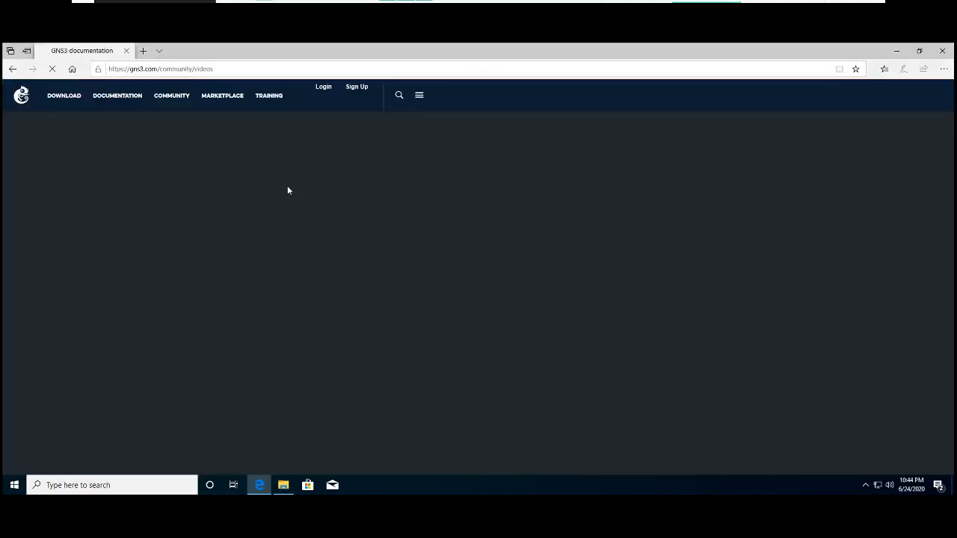
{"action": "left_click", "coordinate": [13, 69]}
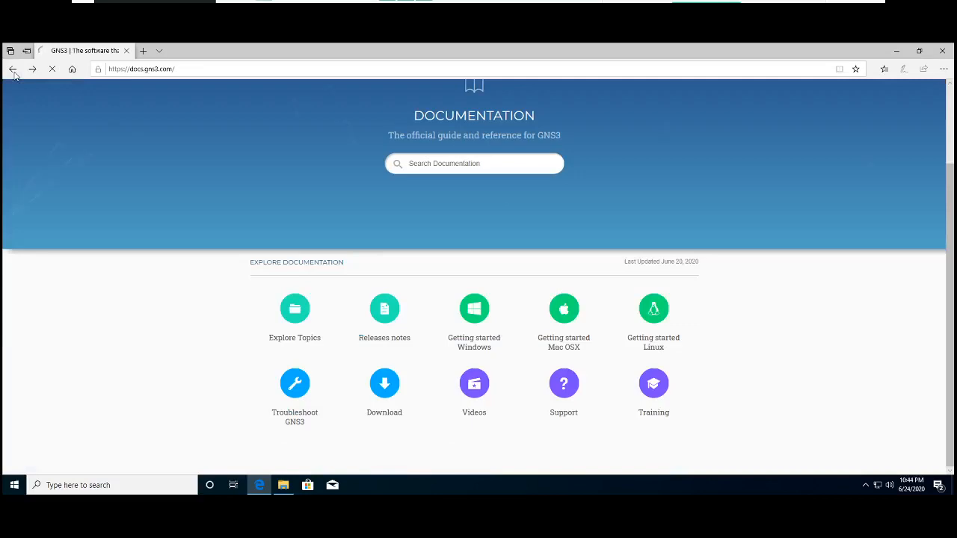
{"action": "left_click", "coordinate": [13, 70]}
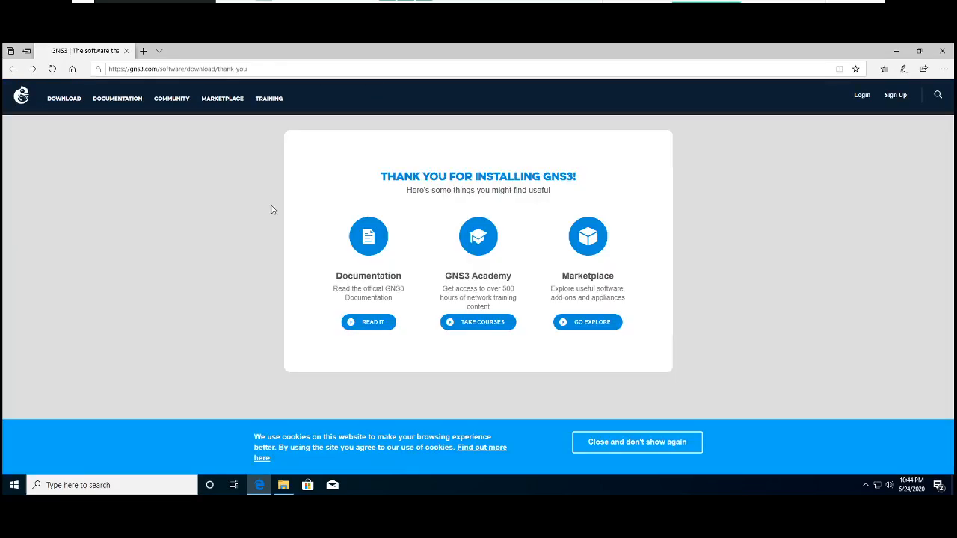
- Open the GNS3 Academy courses and the GNS3 Marketplace from the thank-you page
{"action": "left_click", "coordinate": [476, 325]}
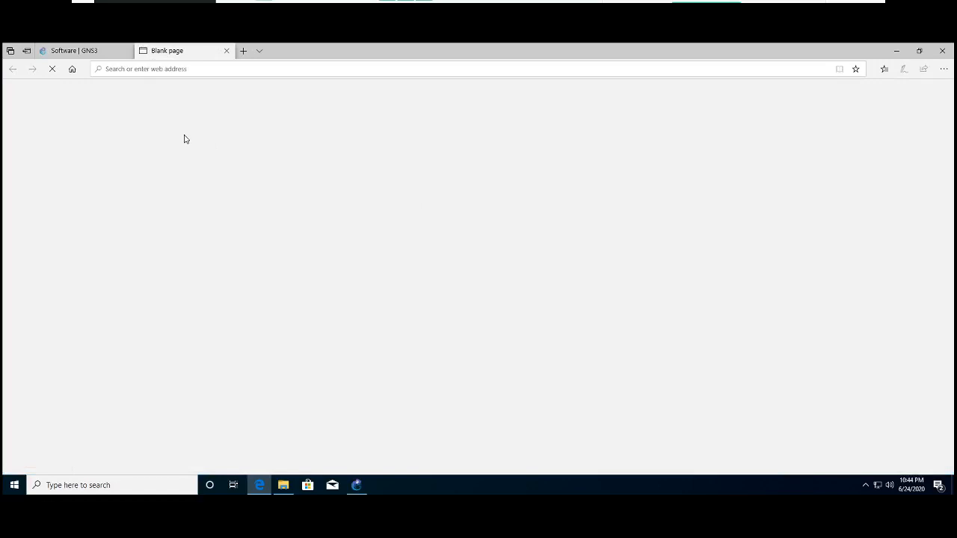
{"action": "left_click", "coordinate": [66, 52]}
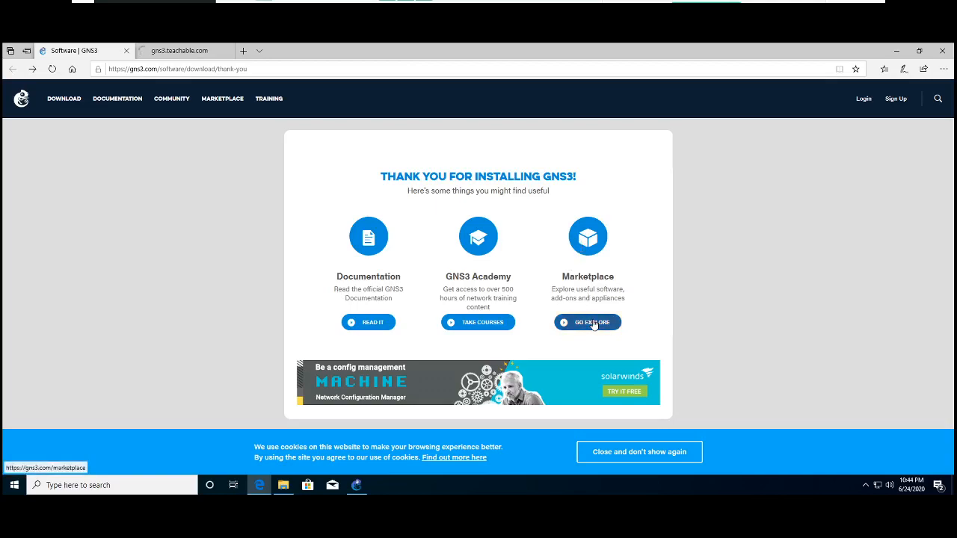
{"action": "left_click", "coordinate": [592, 320]}
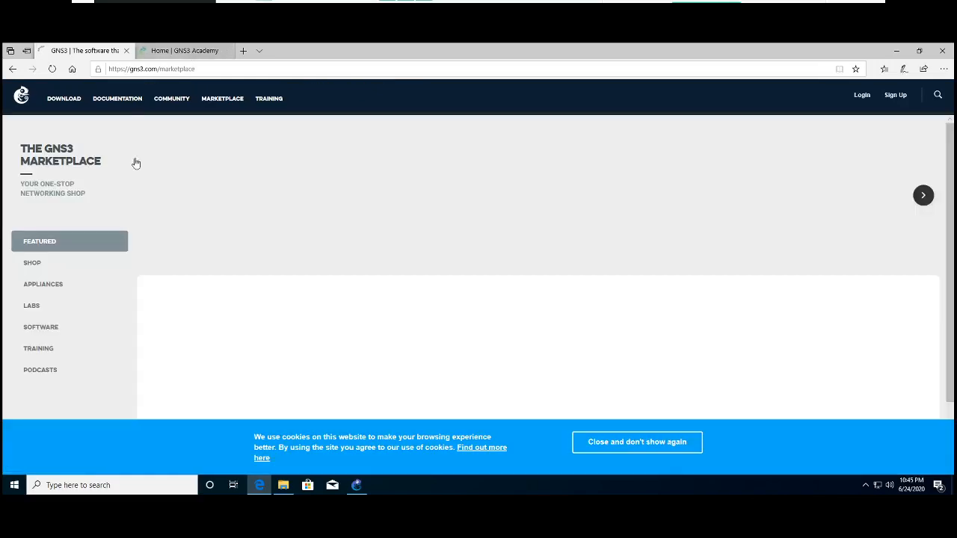
- Browse the Shop, Appliances and Labs sections of the GNS3 Marketplace
{"action": "left_click", "coordinate": [32, 264]}
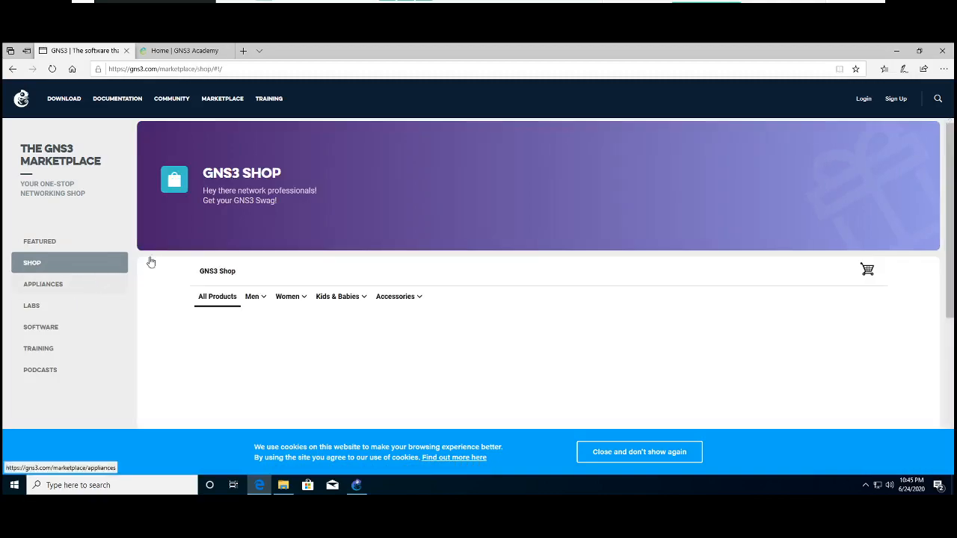
{"action": "scroll", "coordinate": [386, 327], "scroll_direction": "down", "scroll_amount": 5}
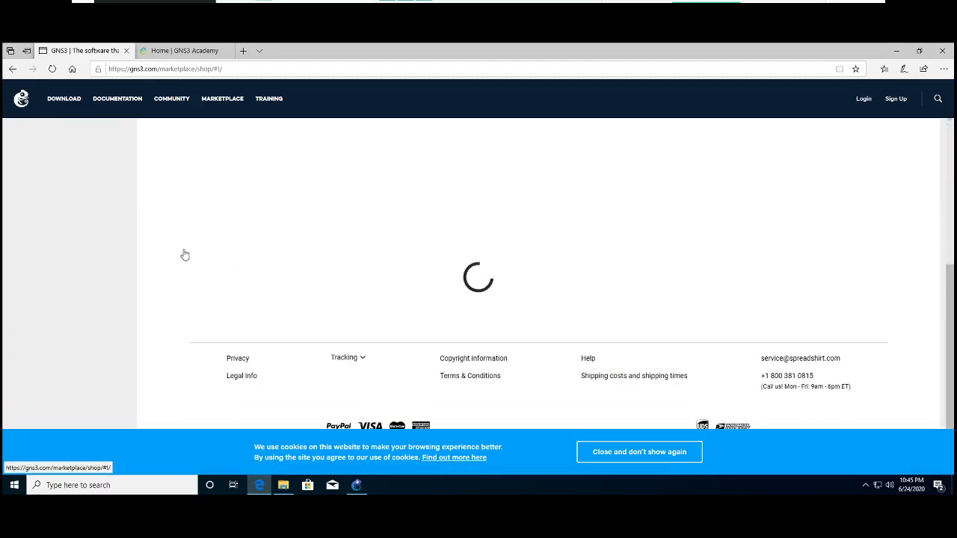
{"action": "scroll", "coordinate": [79, 229], "scroll_direction": "up", "scroll_amount": 5}
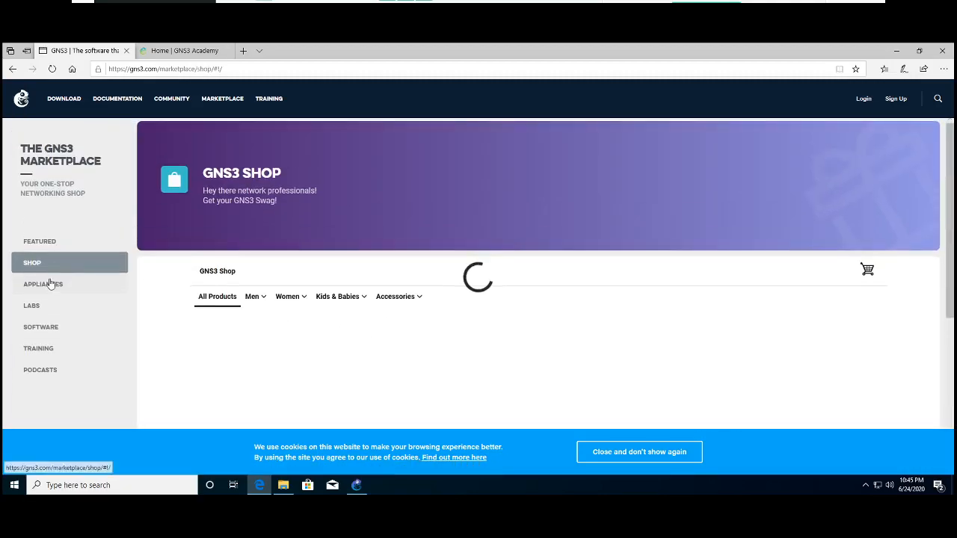
{"action": "left_click", "coordinate": [50, 283]}
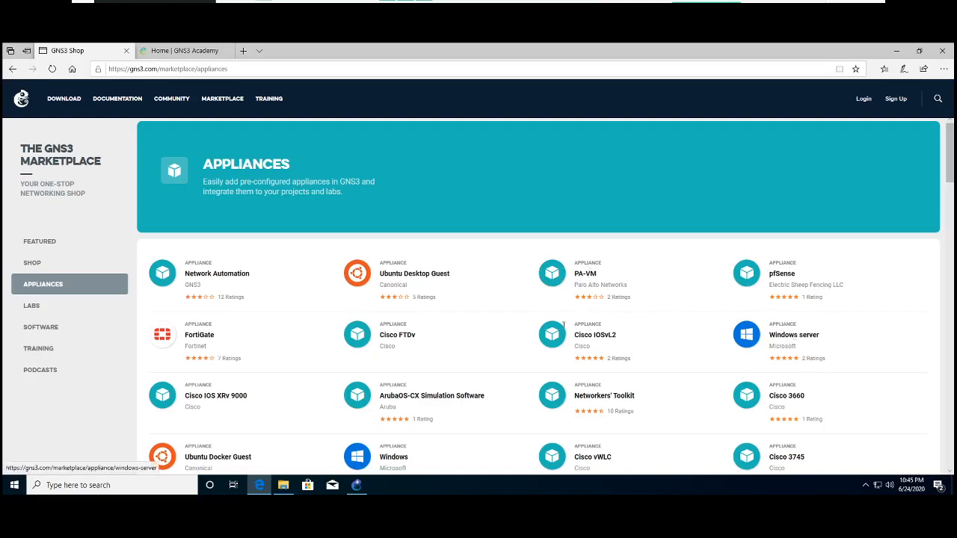
{"action": "left_click", "coordinate": [31, 306]}
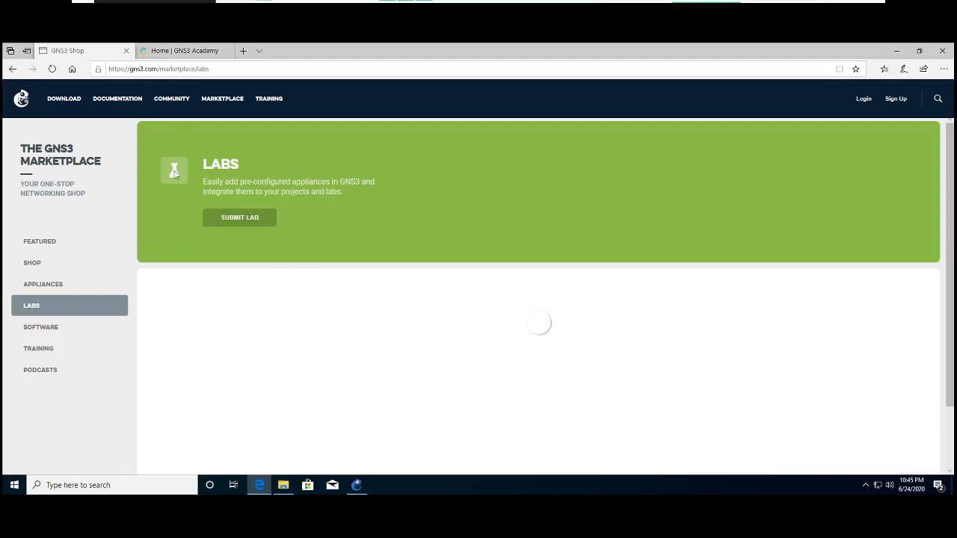
- Switch to the GNS3 Academy page and look through its course offerings
{"action": "left_click", "coordinate": [173, 51]}
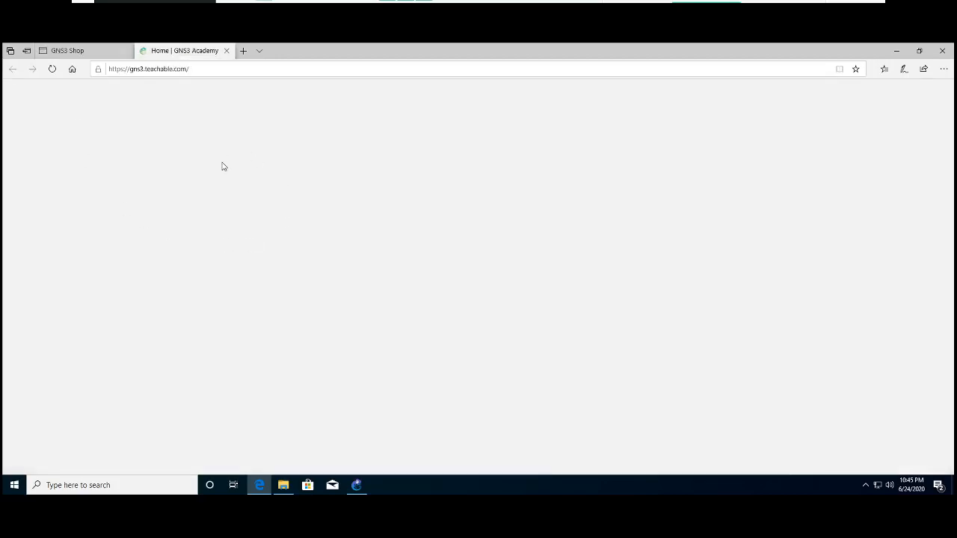
{"action": "scroll", "coordinate": [433, 312], "scroll_direction": "down", "scroll_amount": 3}
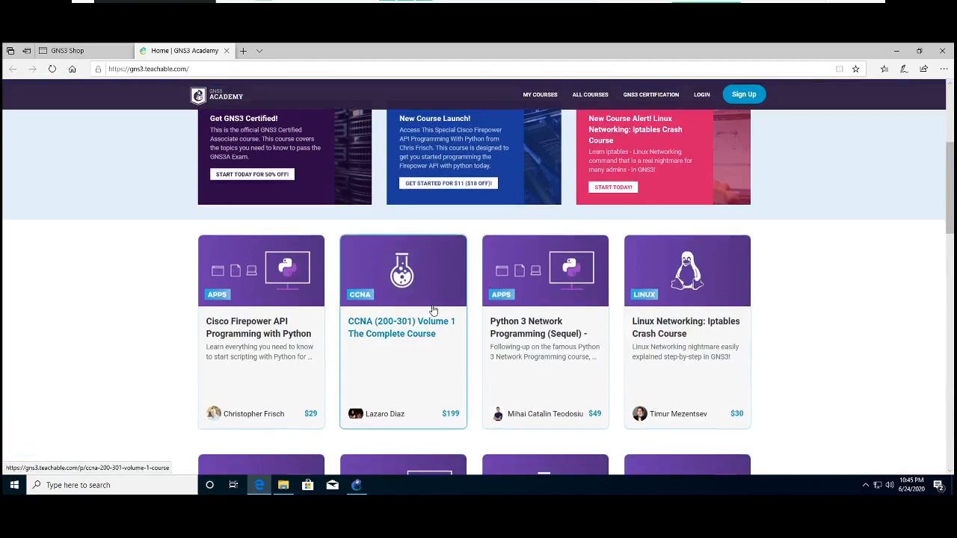
- Look through the remaining GNS3 Academy courses, then close the browser with all its tabs
{"action": "scroll", "coordinate": [433, 309], "scroll_direction": "down", "scroll_amount": 2}
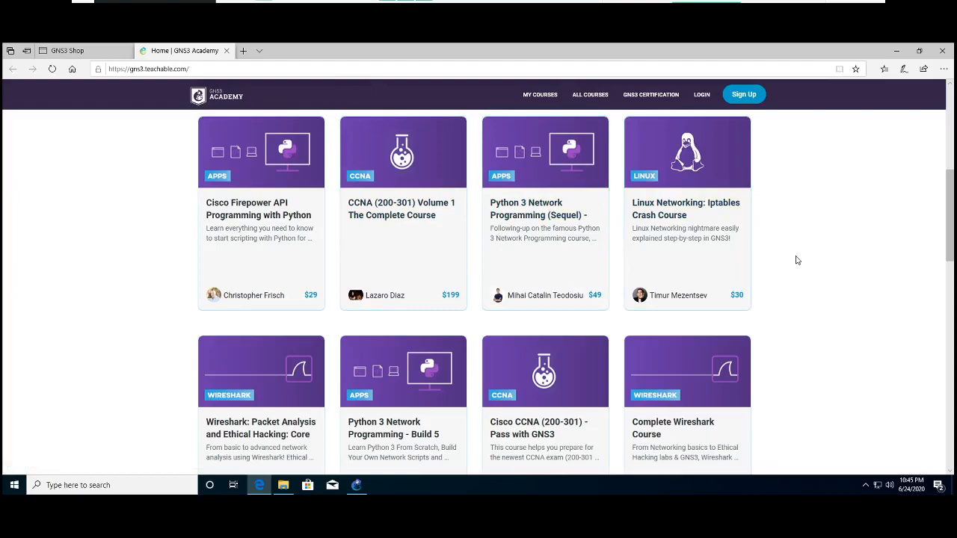
{"action": "scroll", "coordinate": [797, 260], "scroll_direction": "down", "scroll_amount": 2}
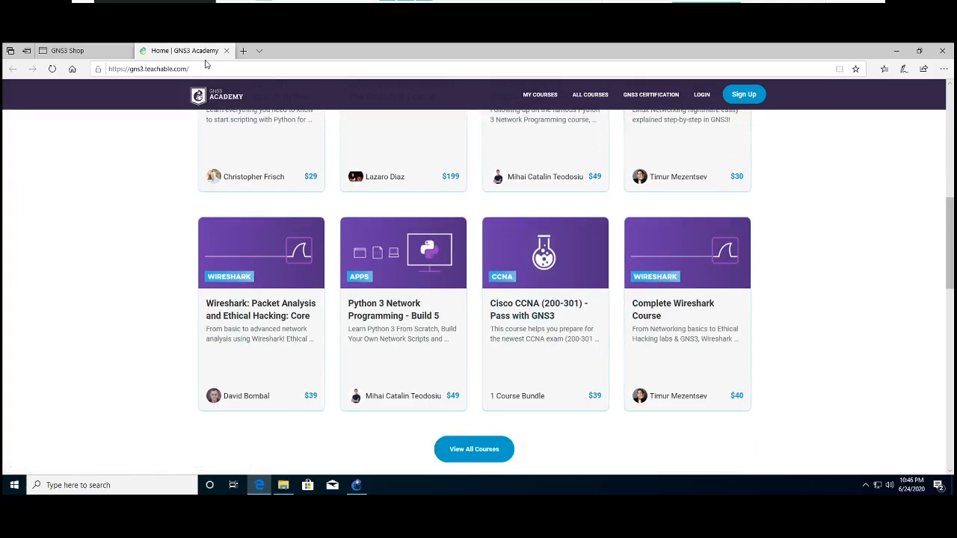
{"action": "left_click", "coordinate": [941, 53]}
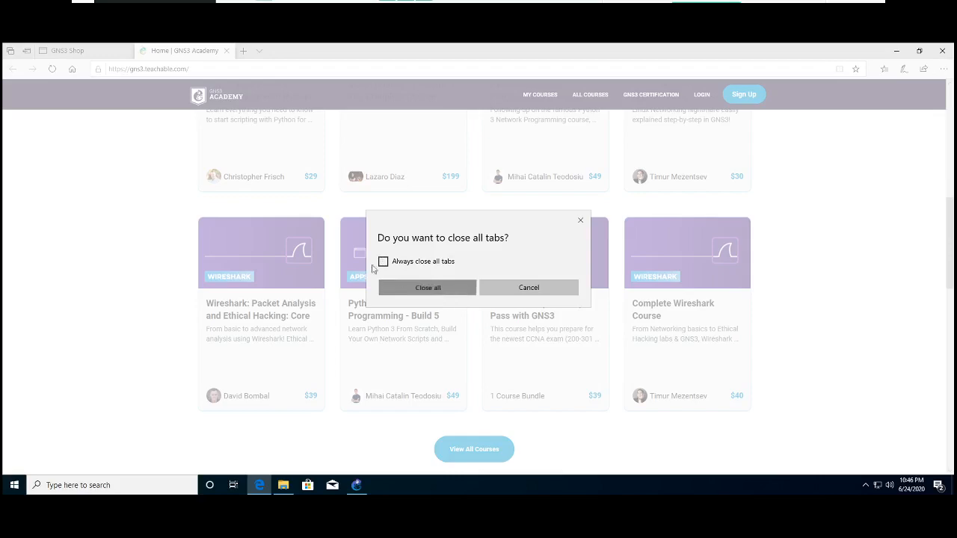
{"action": "key", "text": "Return"}
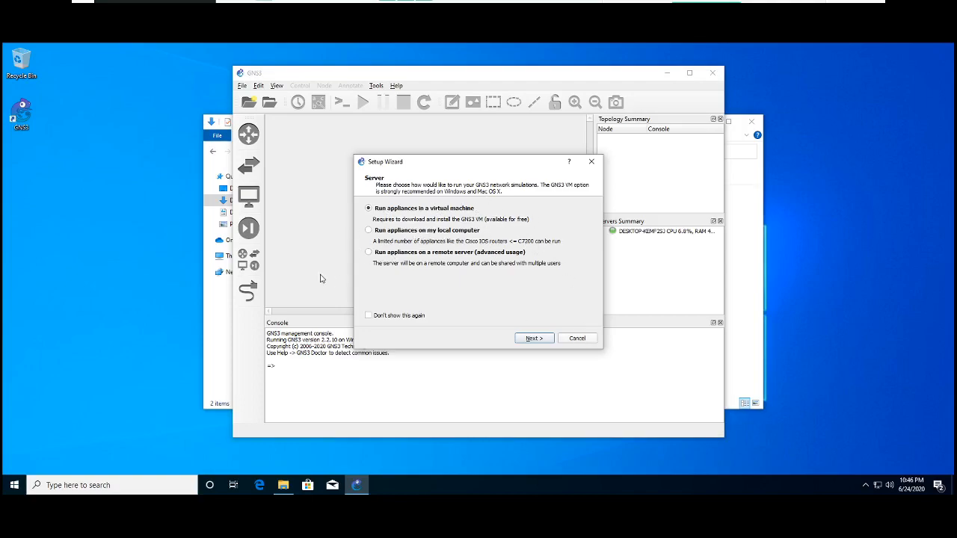
- Cancel the GNS3 Setup Wizard, close the Downloads folder window and maximize the GNS3 window
{"action": "left_click", "coordinate": [579, 339]}
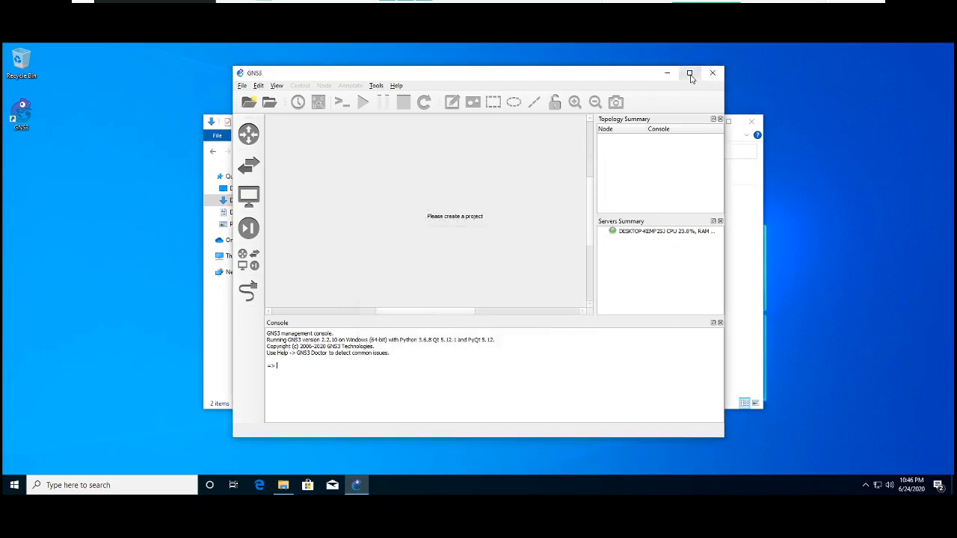
{"action": "left_click", "coordinate": [753, 179]}
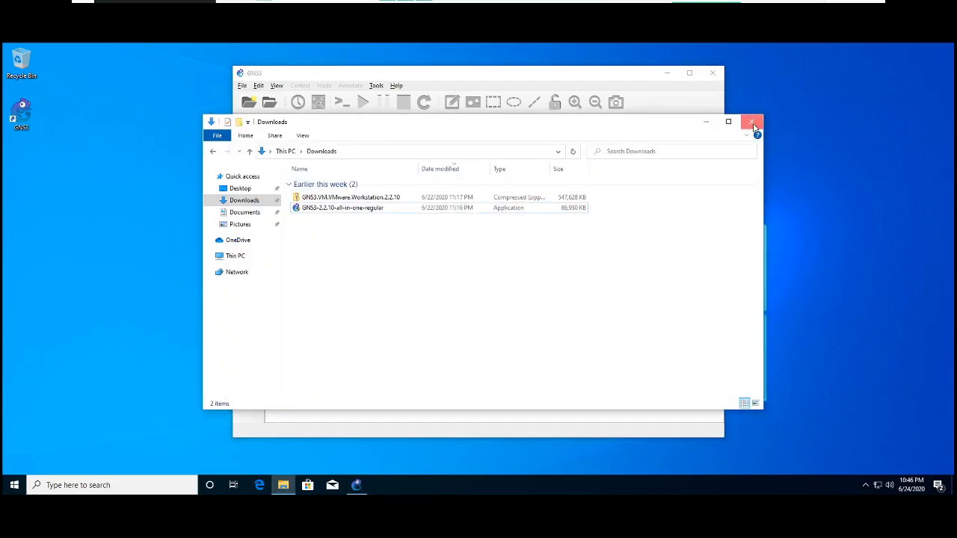
{"action": "left_click", "coordinate": [753, 123]}
{"action": "left_click", "coordinate": [689, 73]}
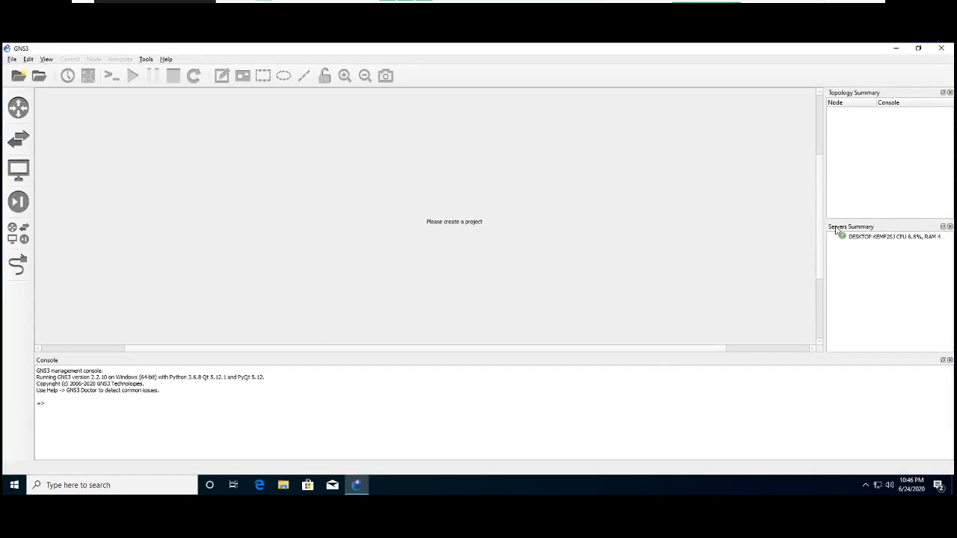
- Dock the Servers Summary together with the Topology Summary as a tabbed group
{"action": "left_click_drag", "start_coordinate": [834, 228], "coordinate": [844, 252]}
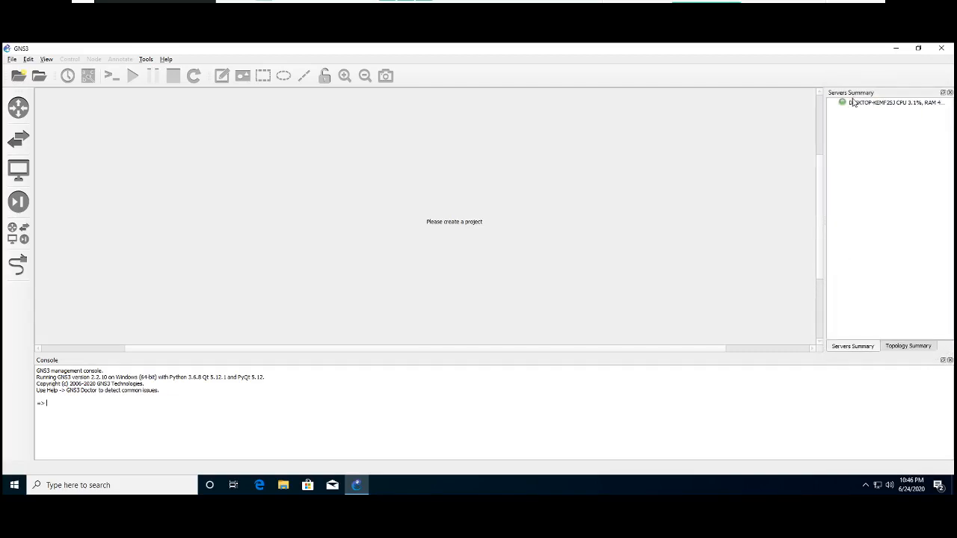
{"action": "left_click_drag", "start_coordinate": [862, 95], "coordinate": [861, 207]}
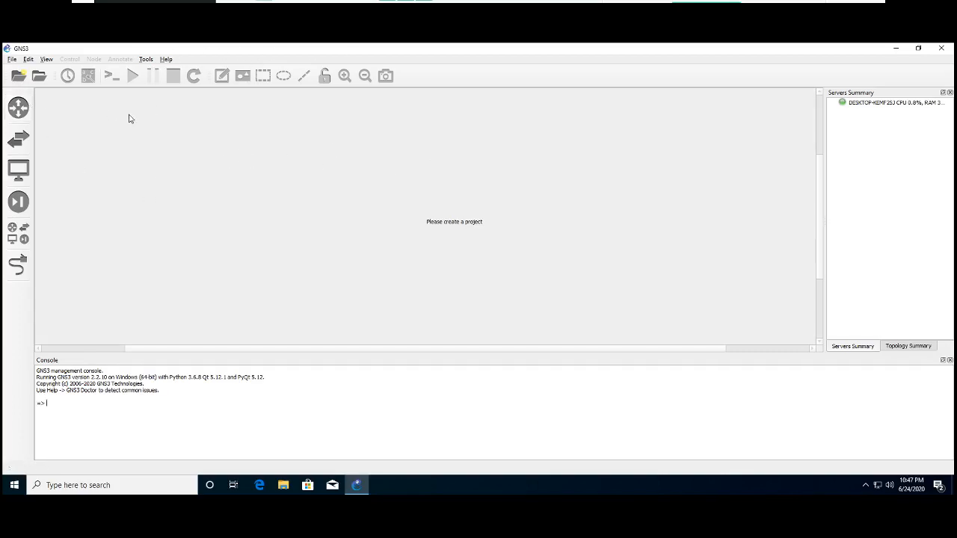
- Browse the available device categories: routers, switches, end devices and security devices
{"action": "left_click", "coordinate": [21, 110]}
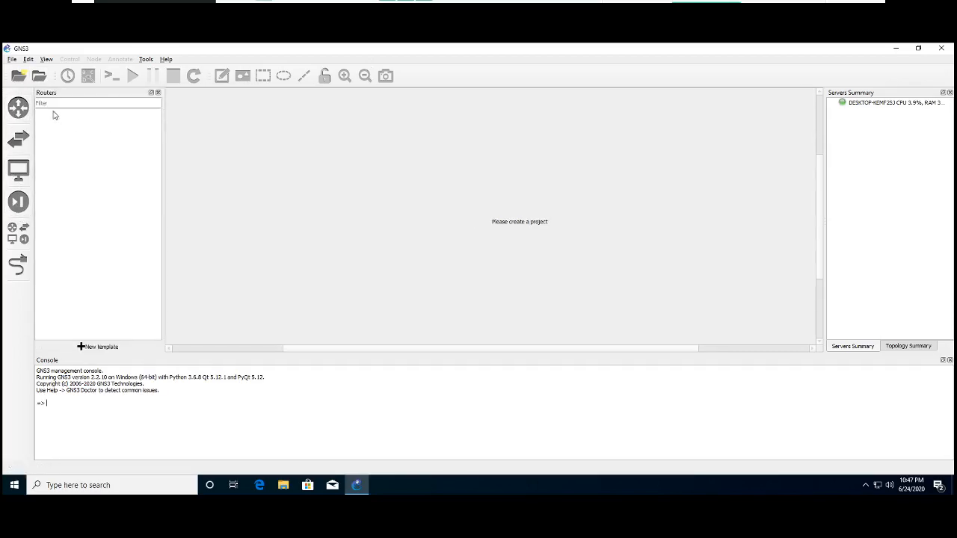
{"action": "left_click", "coordinate": [50, 102]}
{"action": "left_click", "coordinate": [19, 139]}
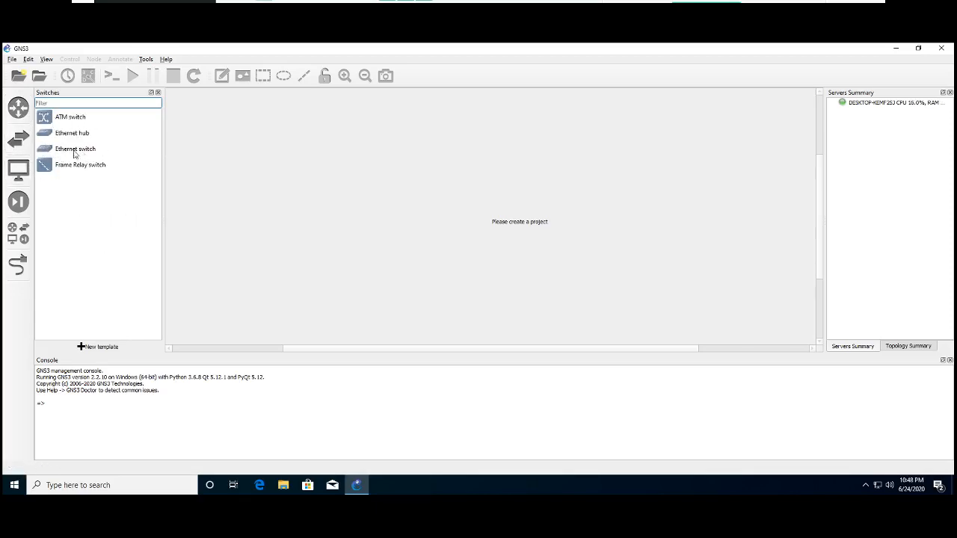
{"action": "left_click", "coordinate": [19, 169]}
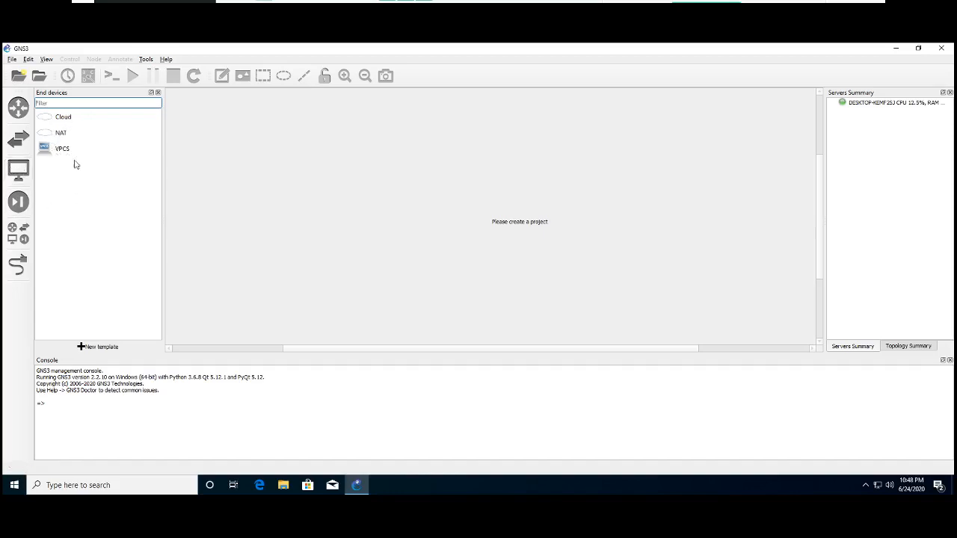
{"action": "left_click", "coordinate": [19, 202]}
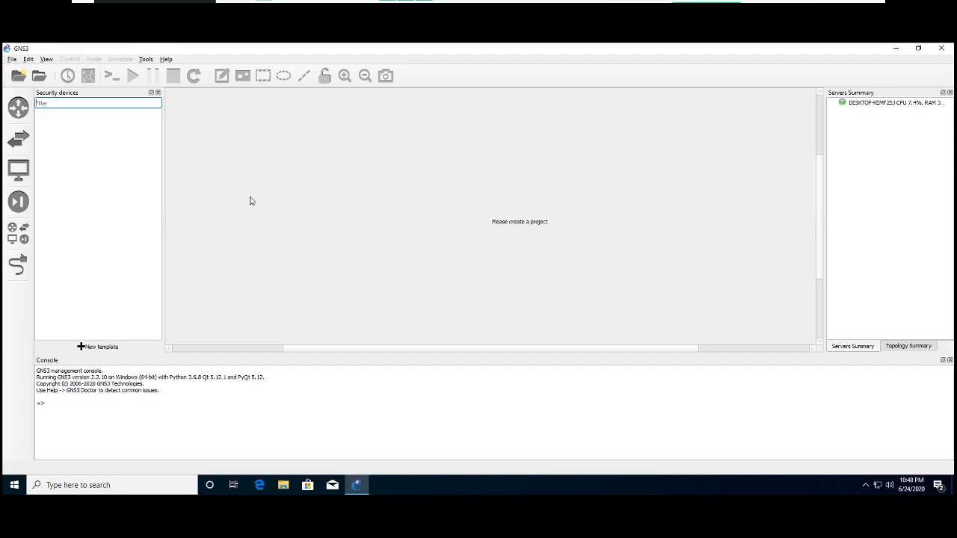
{"action": "left_click", "coordinate": [146, 62]}
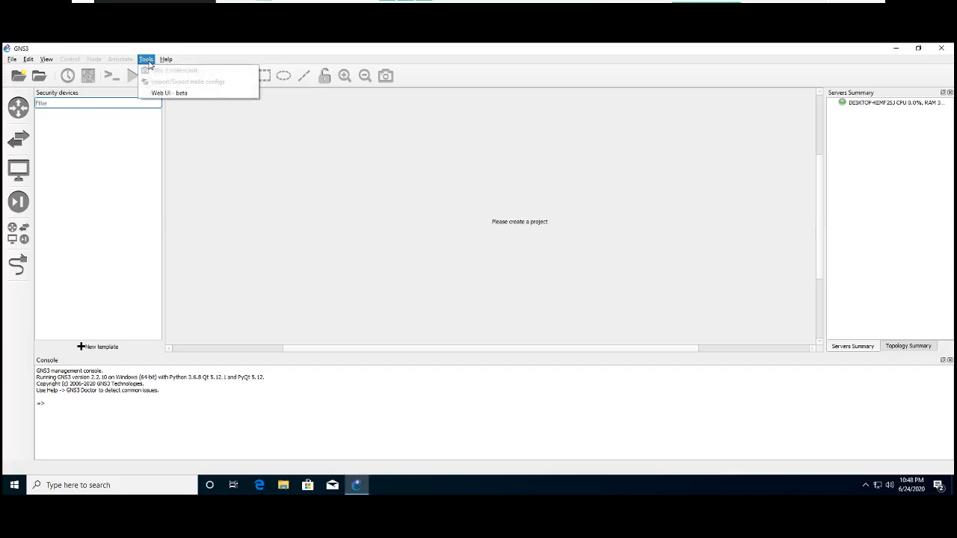
{"action": "left_click", "coordinate": [147, 59]}
{"action": "left_click", "coordinate": [146, 60]}
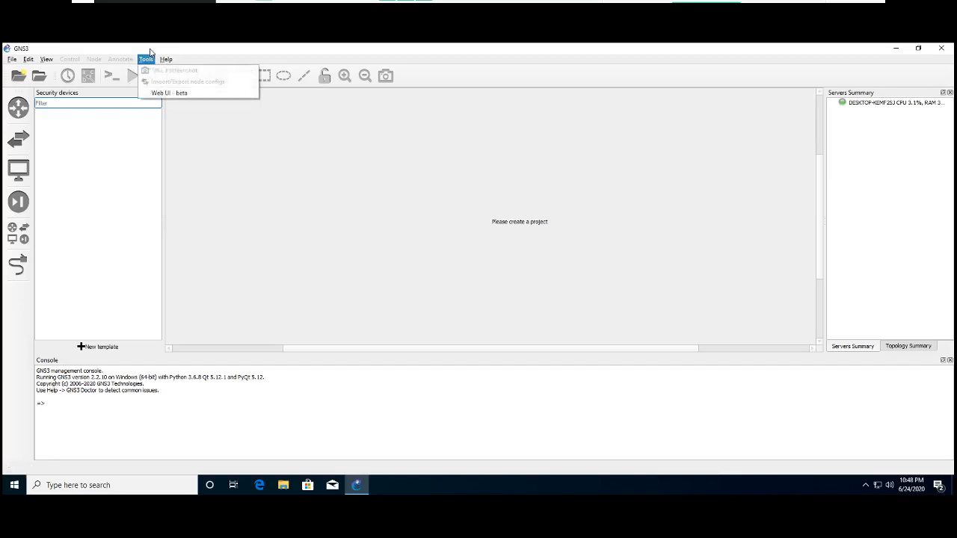
{"action": "left_click", "coordinate": [70, 61]}
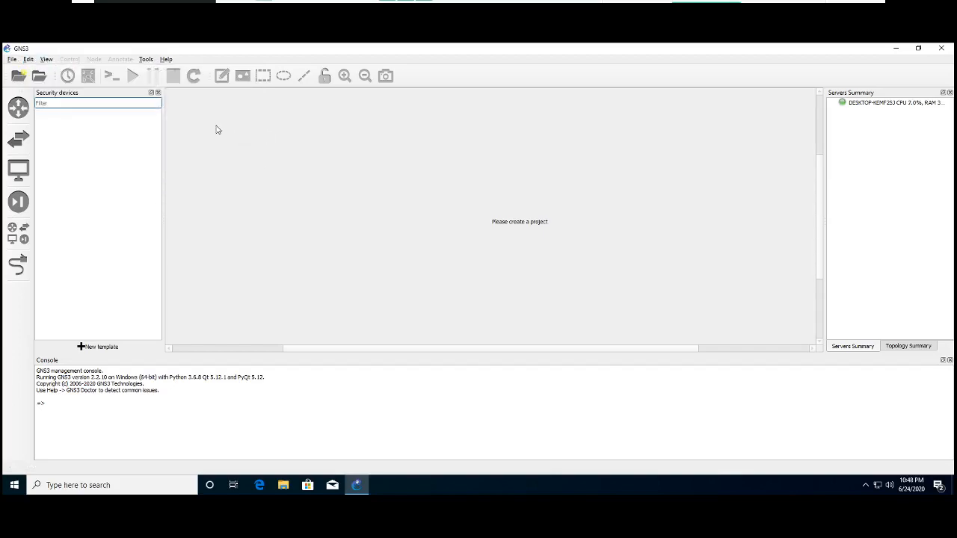
{"action": "left_click", "coordinate": [147, 60]}
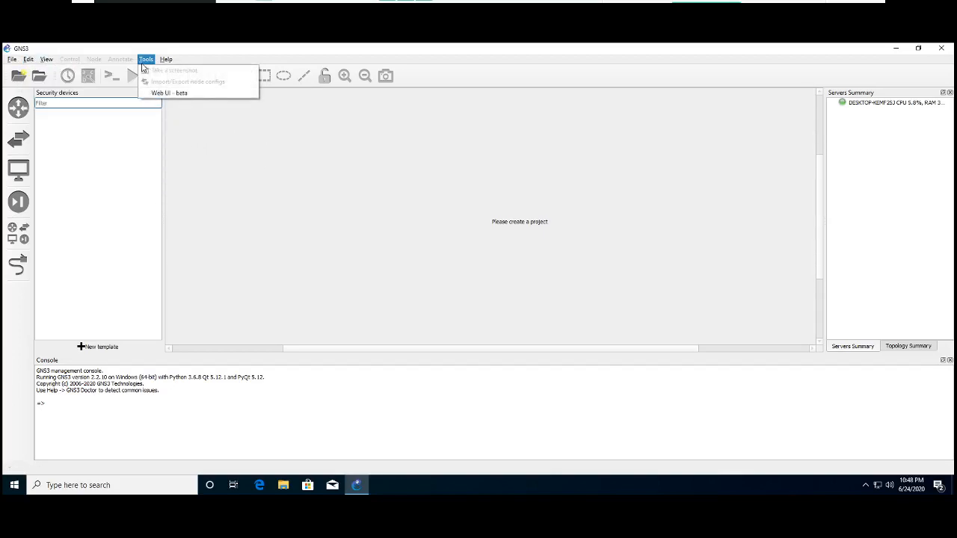
{"action": "left_click", "coordinate": [147, 60]}
{"action": "left_click", "coordinate": [146, 60]}
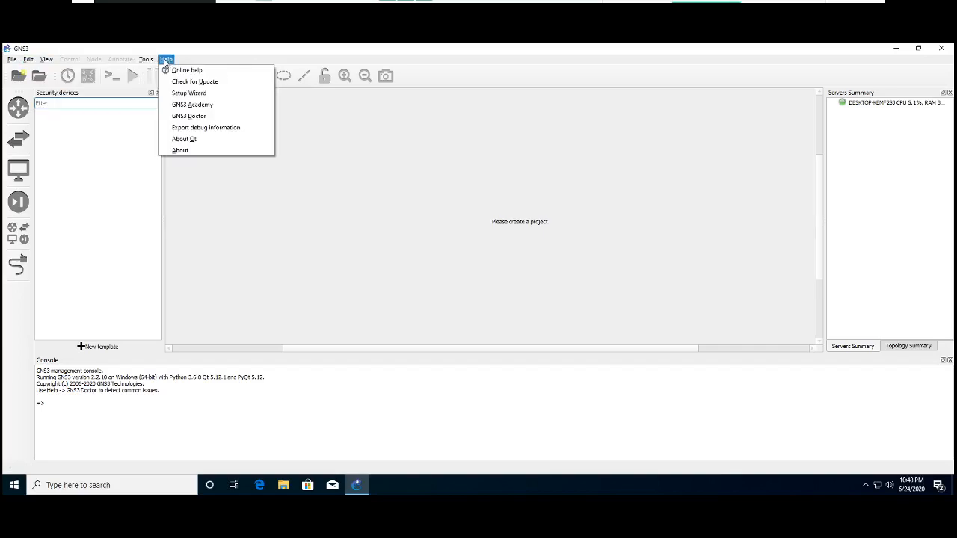
- View the GNS3 version and license in the About information, then close it
{"action": "left_click", "coordinate": [166, 59]}
{"action": "left_click", "coordinate": [166, 59]}
{"action": "left_click", "coordinate": [181, 151]}
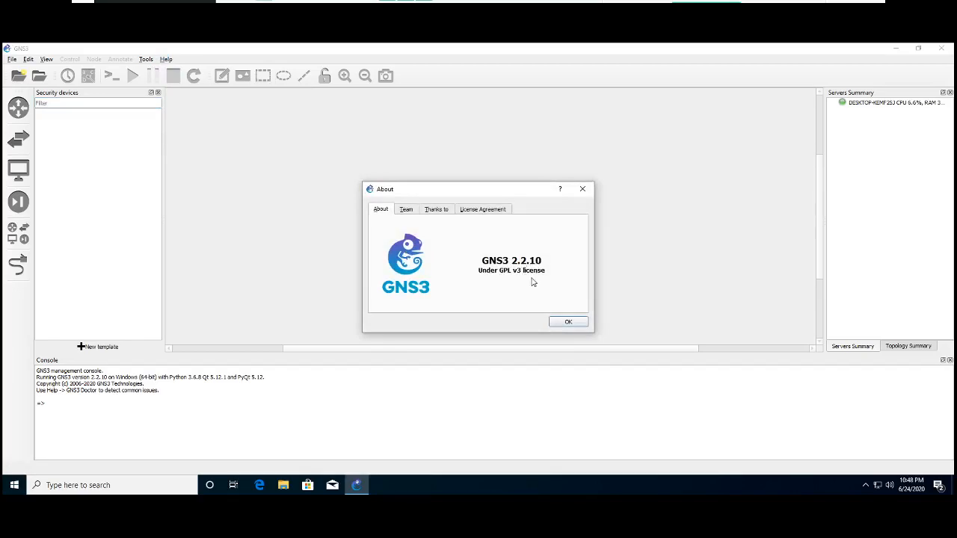
{"action": "left_click", "coordinate": [567, 323]}
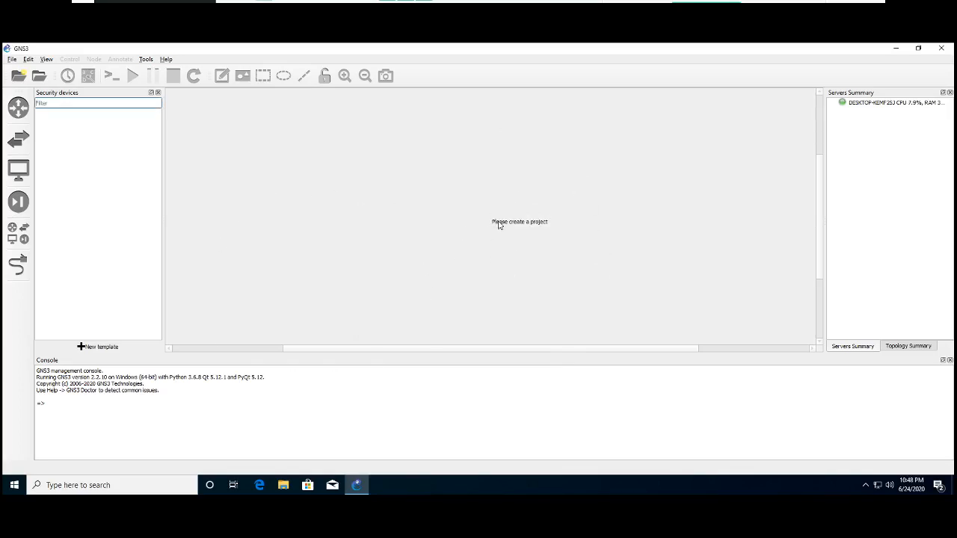
- Try to place an Ethernet switch in the workspace without an open project, then close the device list
{"action": "left_click", "coordinate": [158, 92]}
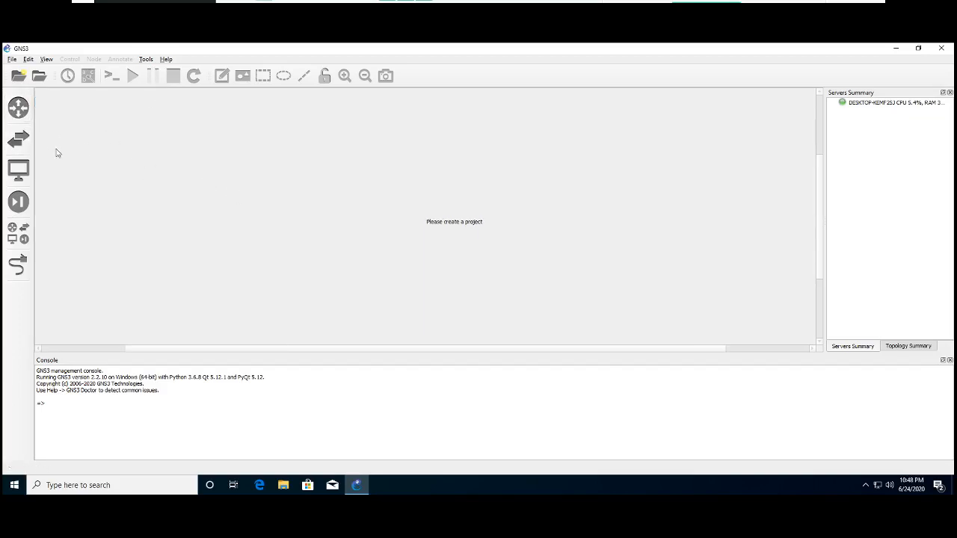
{"action": "left_click", "coordinate": [19, 138]}
{"action": "left_click_drag", "start_coordinate": [75, 149], "coordinate": [351, 196]}
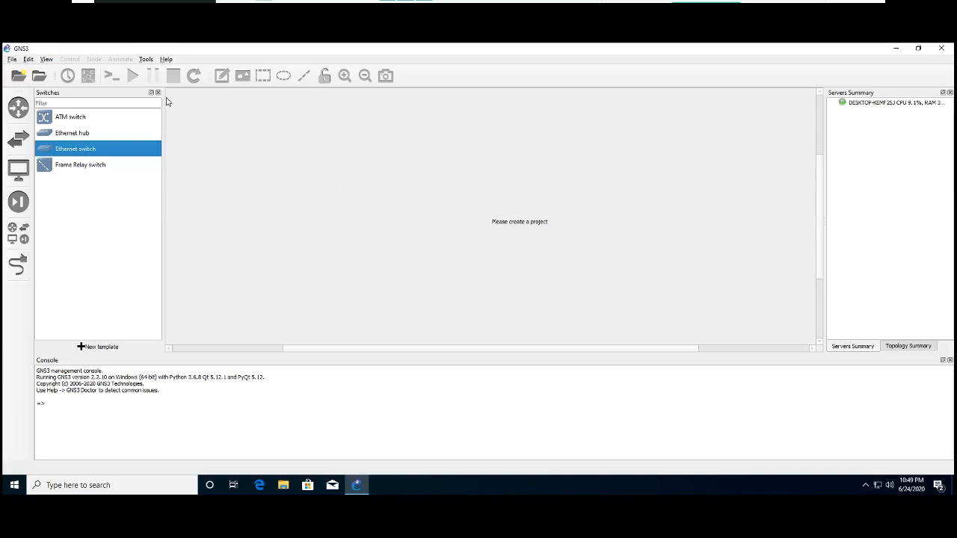
{"action": "left_click", "coordinate": [157, 93]}
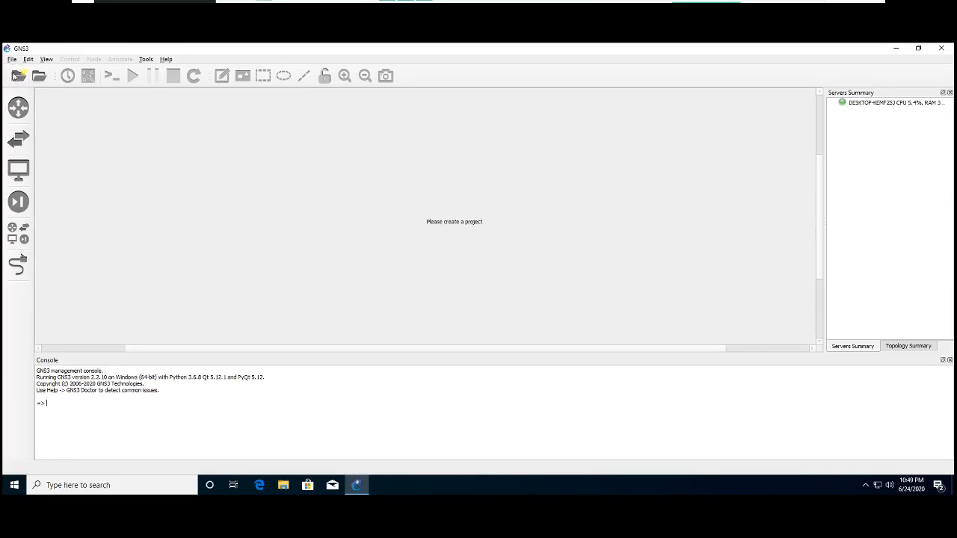
- Create a new project named Test
{"action": "left_click", "coordinate": [19, 76]}
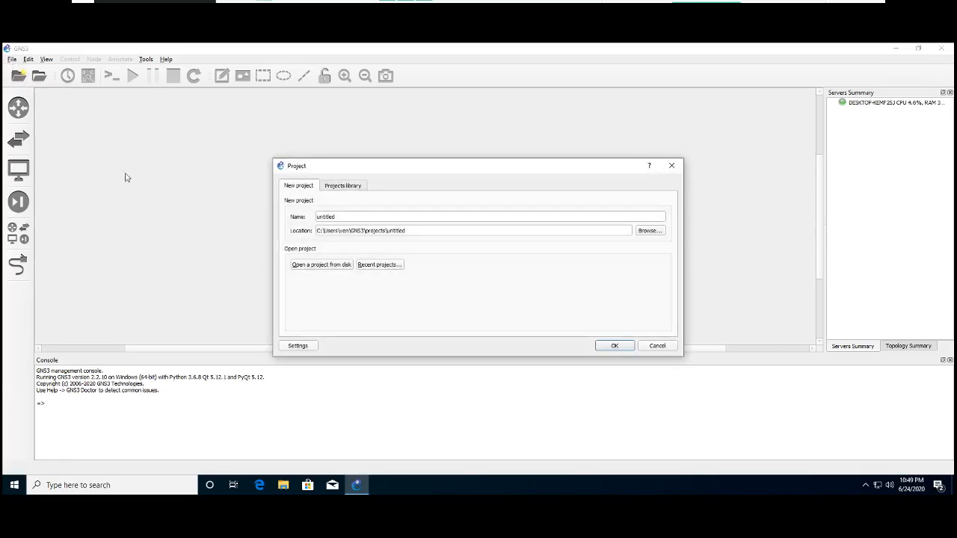
{"action": "left_click", "coordinate": [347, 216]}
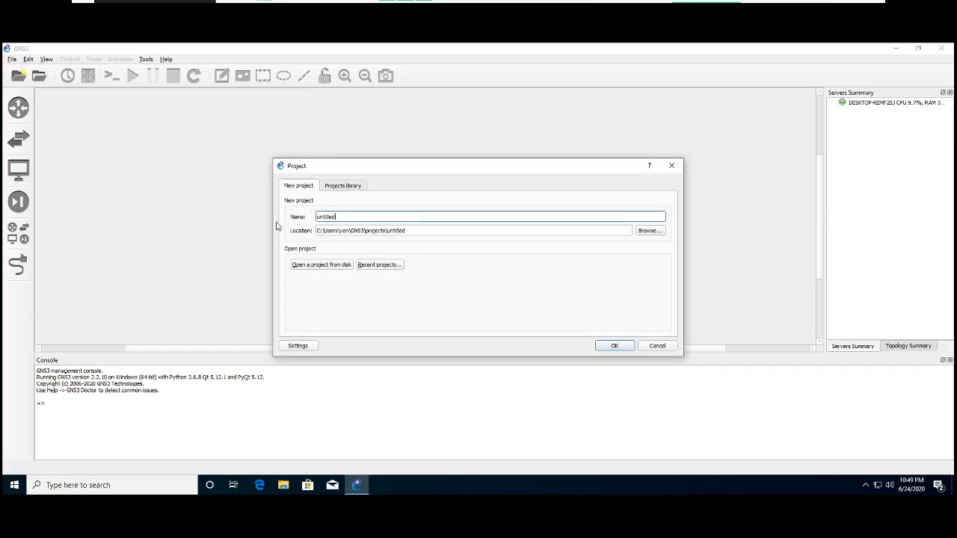
{"action": "key", "text": "BackSpace"}
{"action": "key", "text": "BackSpace"}
{"action": "key", "text": "BackSpace"}
{"action": "key", "text": "BackSpace"}
{"action": "key", "text": "BackSpace"}
{"action": "key", "text": "BackSpace"}
{"action": "key", "text": "BackSpace"}
{"action": "left_click", "coordinate": [608, 347]}
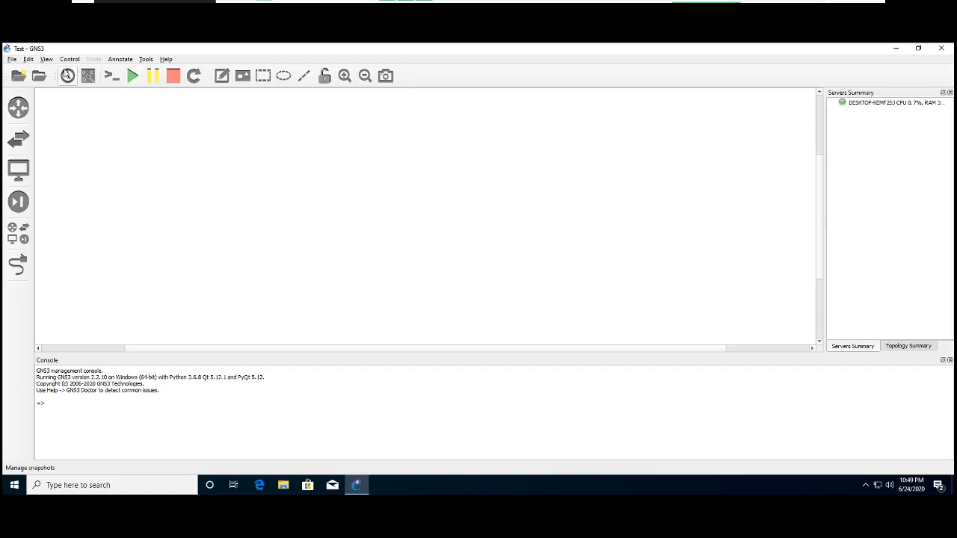
- Place an Ethernet switch in the middle of the workspace and one VPCS on either side below it
{"action": "left_click", "coordinate": [21, 140]}
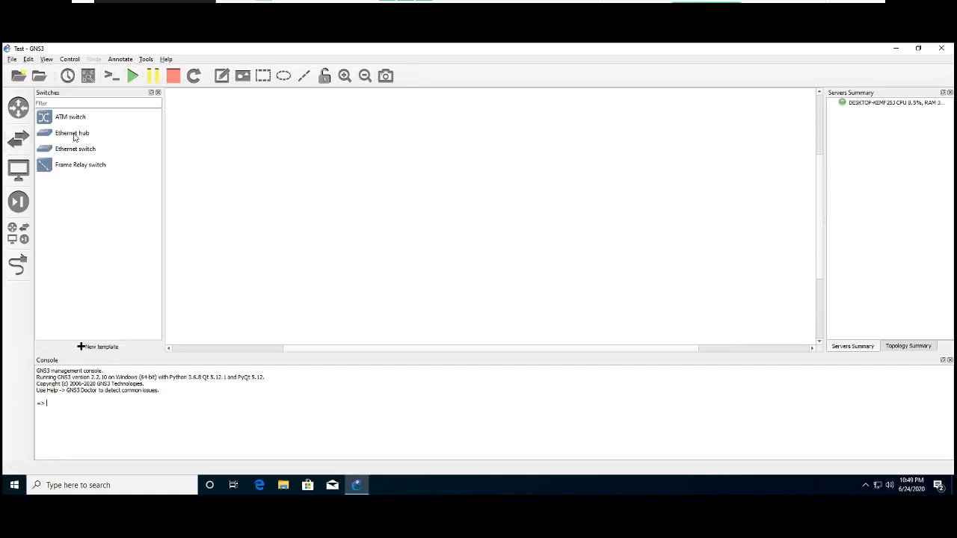
{"action": "left_click_drag", "start_coordinate": [68, 153], "coordinate": [493, 206]}
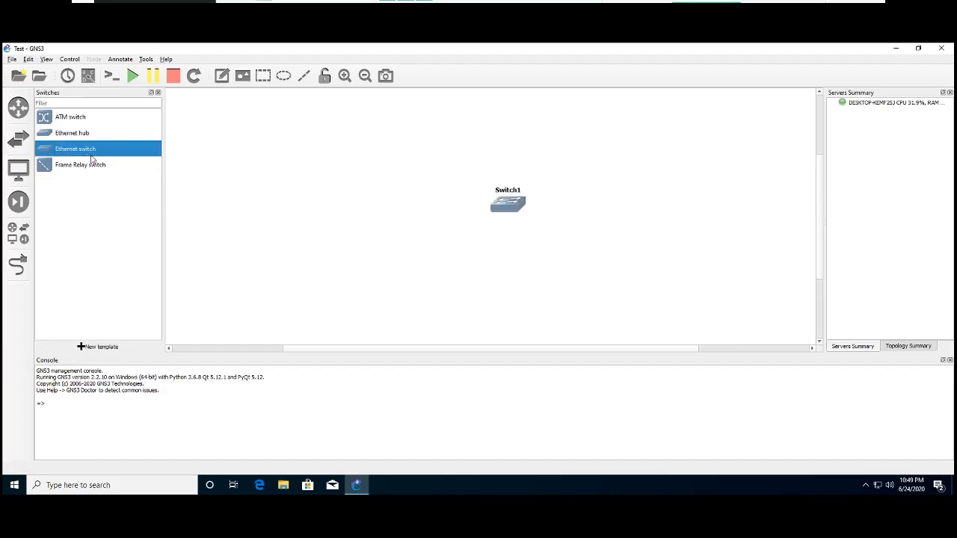
{"action": "left_click", "coordinate": [13, 177]}
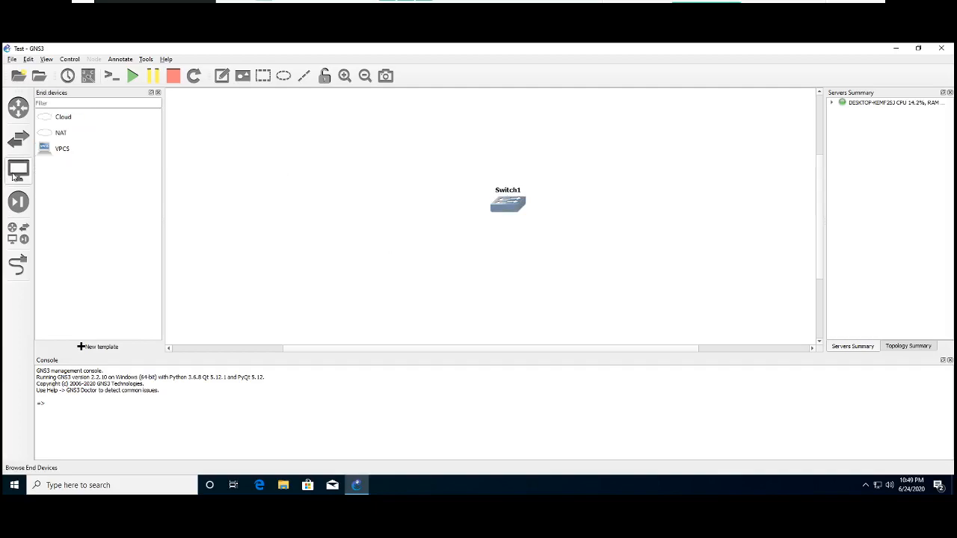
{"action": "left_click_drag", "start_coordinate": [52, 150], "coordinate": [396, 241]}
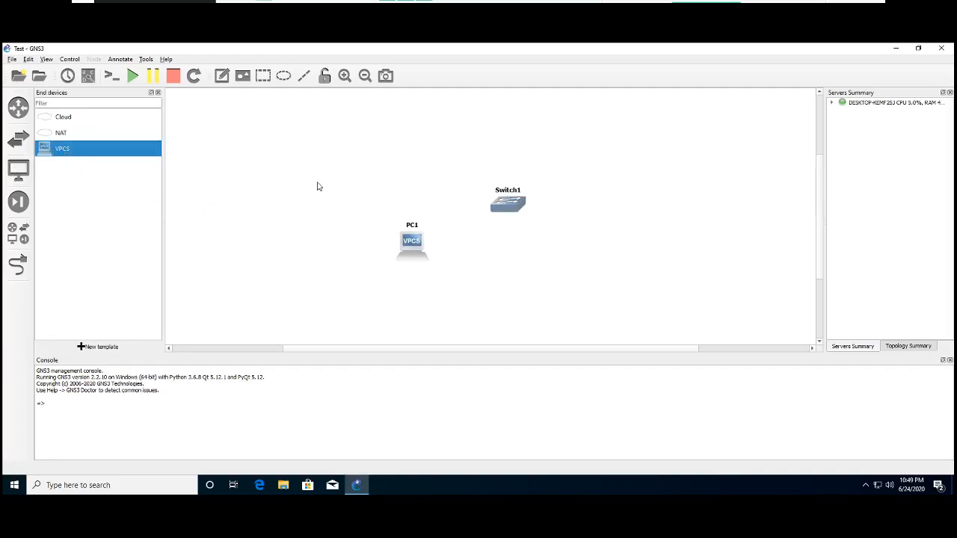
{"action": "left_click_drag", "start_coordinate": [55, 150], "coordinate": [647, 243]}
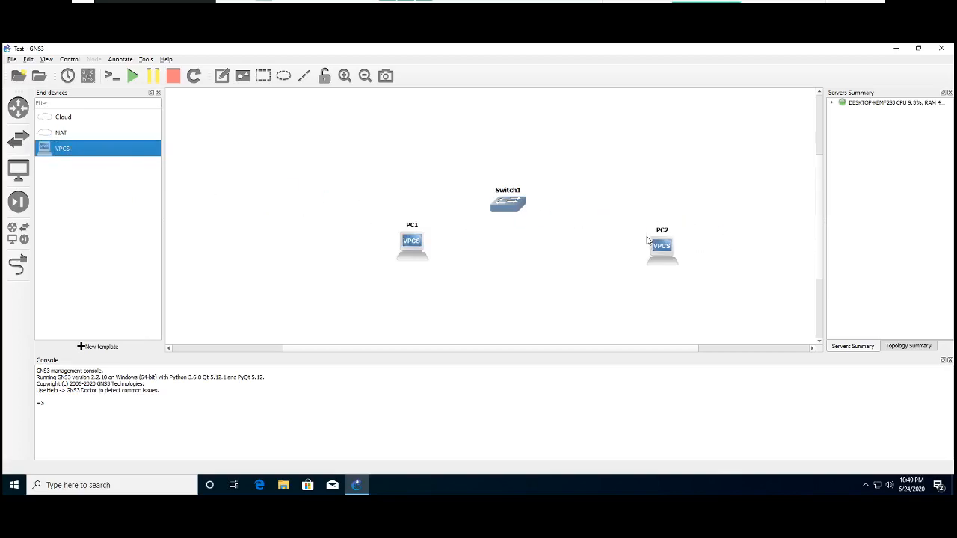
- Add a link from PC1's Ethernet0 to Switch1's Ethernet0
{"action": "left_click", "coordinate": [14, 272]}
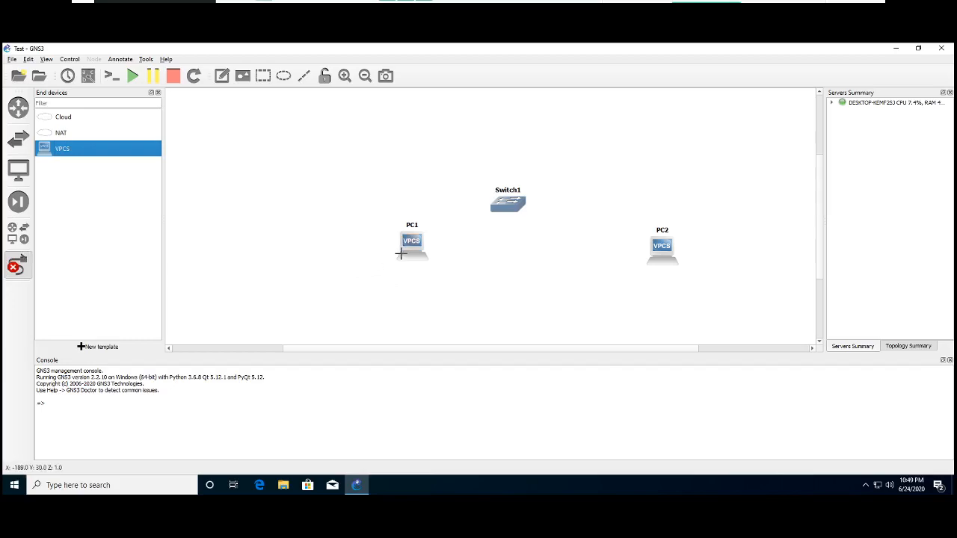
{"action": "left_click", "coordinate": [410, 251]}
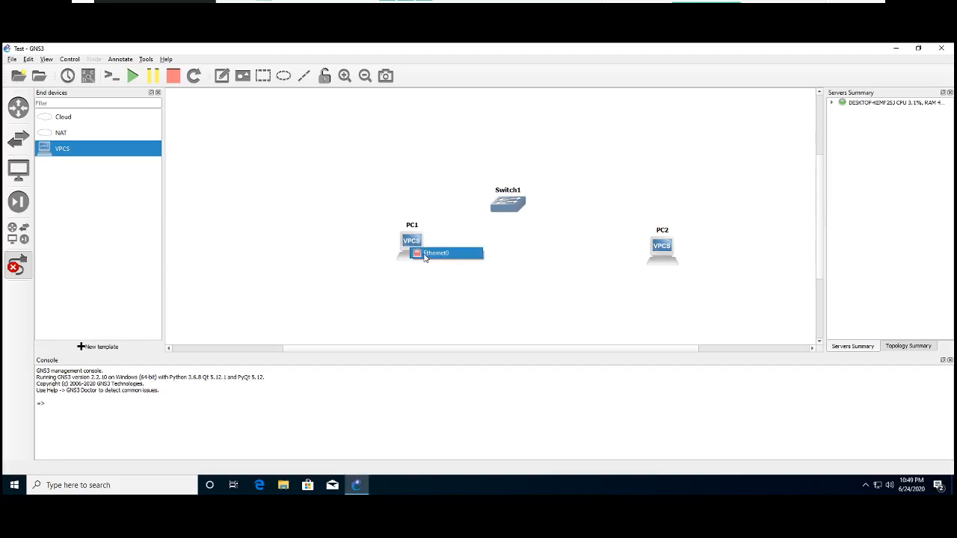
{"action": "left_click", "coordinate": [436, 253]}
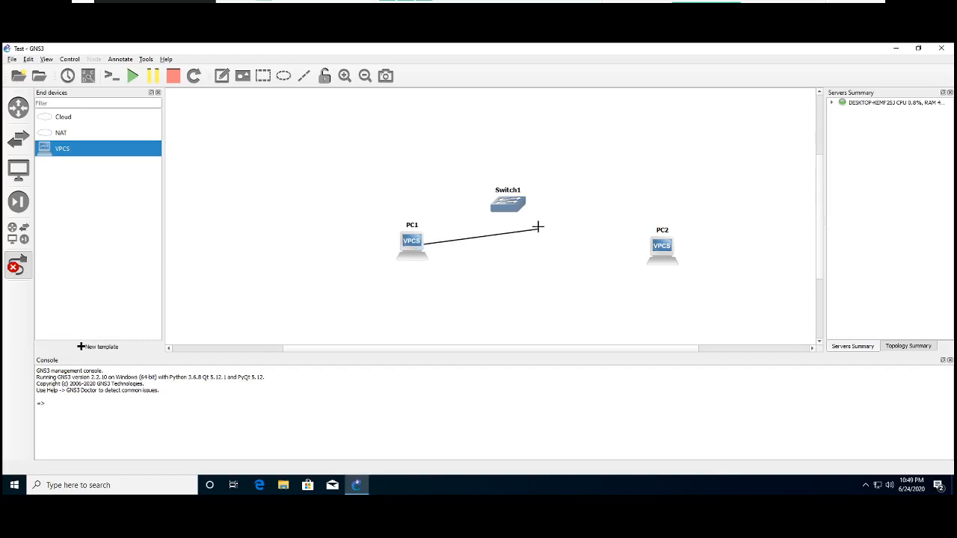
{"action": "left_click", "coordinate": [507, 210]}
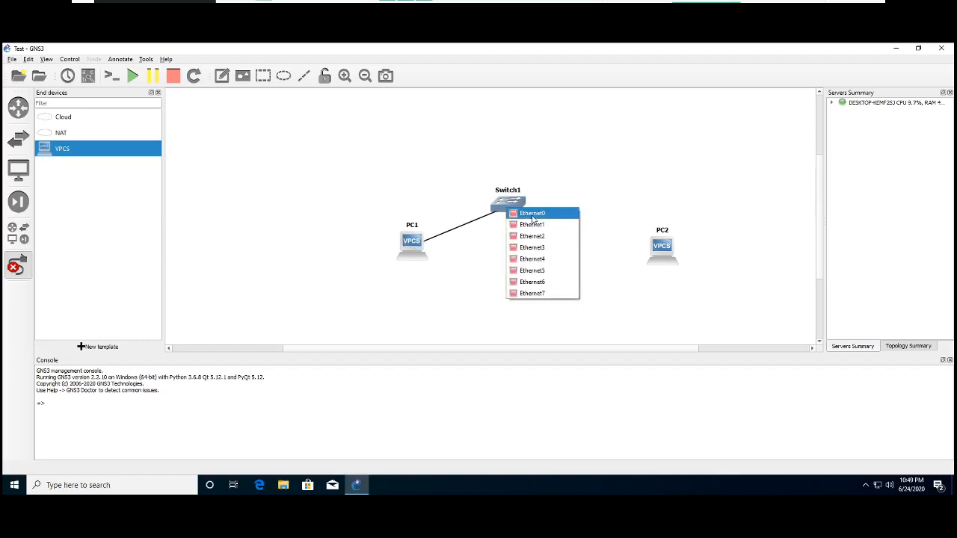
{"action": "left_click", "coordinate": [524, 213]}
- Add a link from Switch1's Ethernet1 to PC2
{"action": "left_click", "coordinate": [518, 203]}
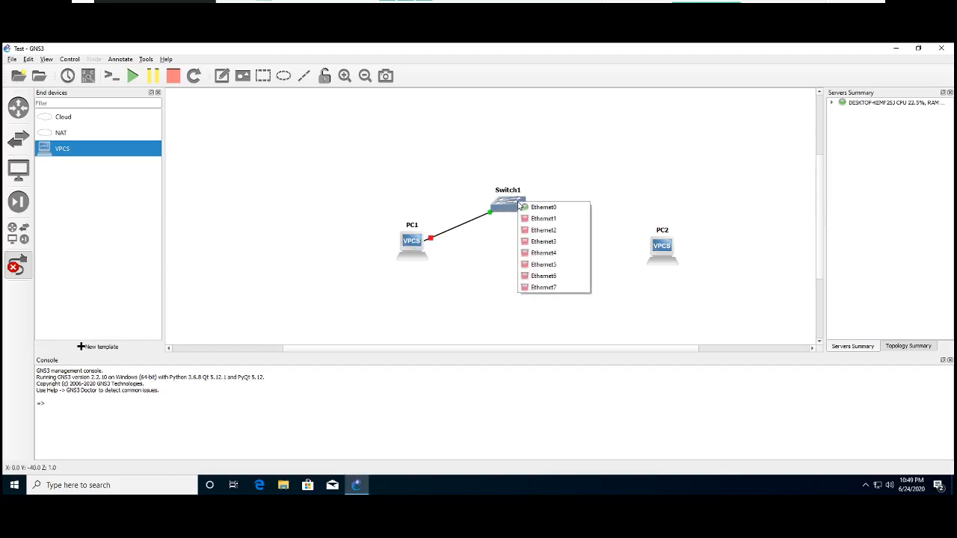
{"action": "left_click", "coordinate": [541, 218]}
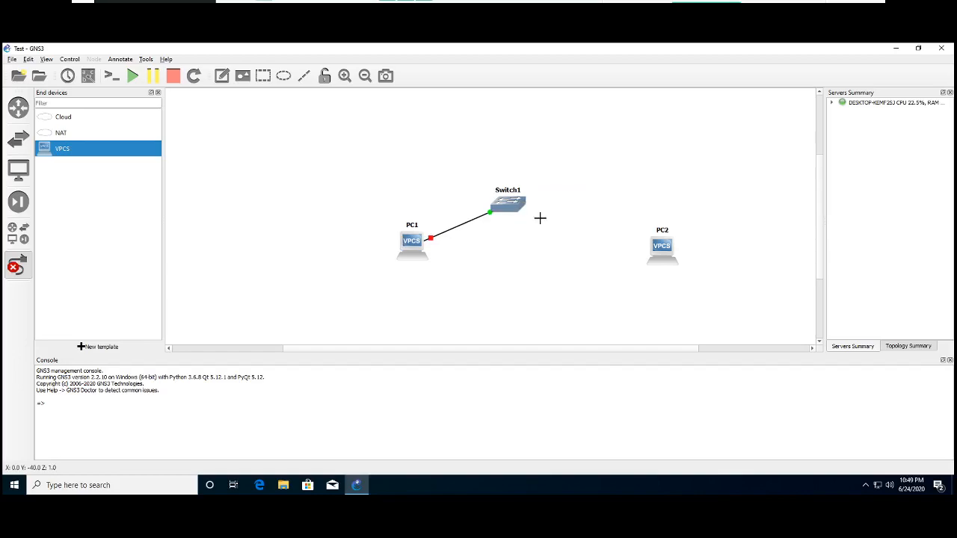
{"action": "left_click", "coordinate": [661, 254]}
{"action": "left_click", "coordinate": [667, 257]}
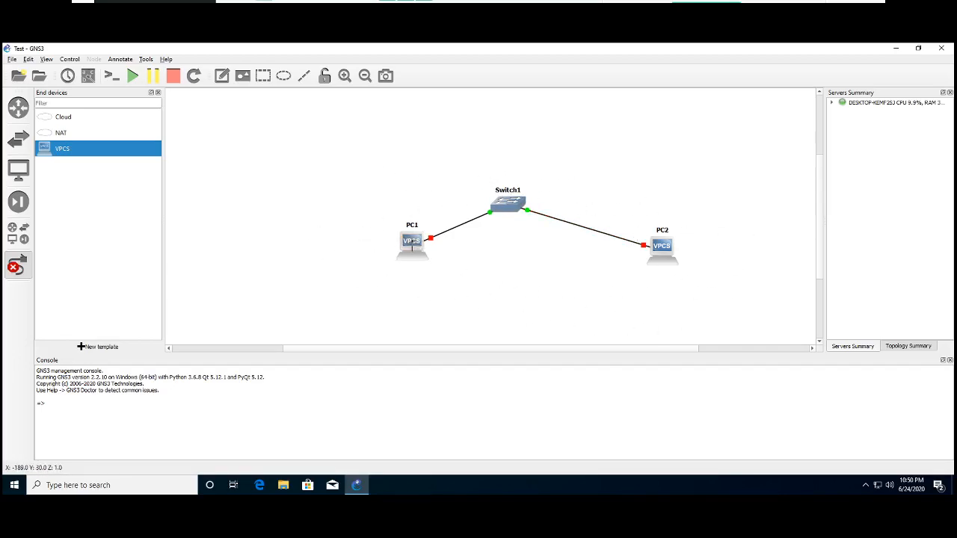
- Start all devices in the topology at once
{"action": "right_click", "coordinate": [413, 249]}
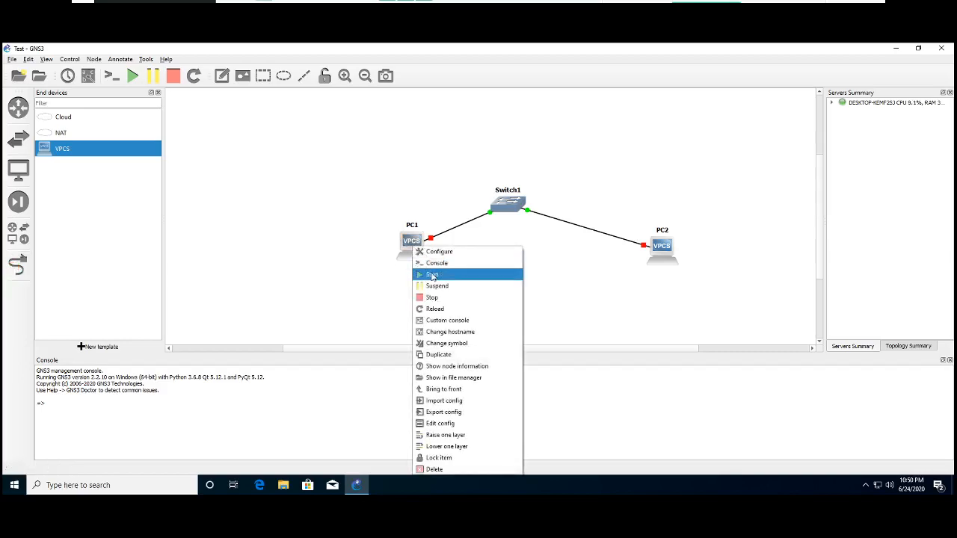
{"action": "left_click", "coordinate": [270, 207]}
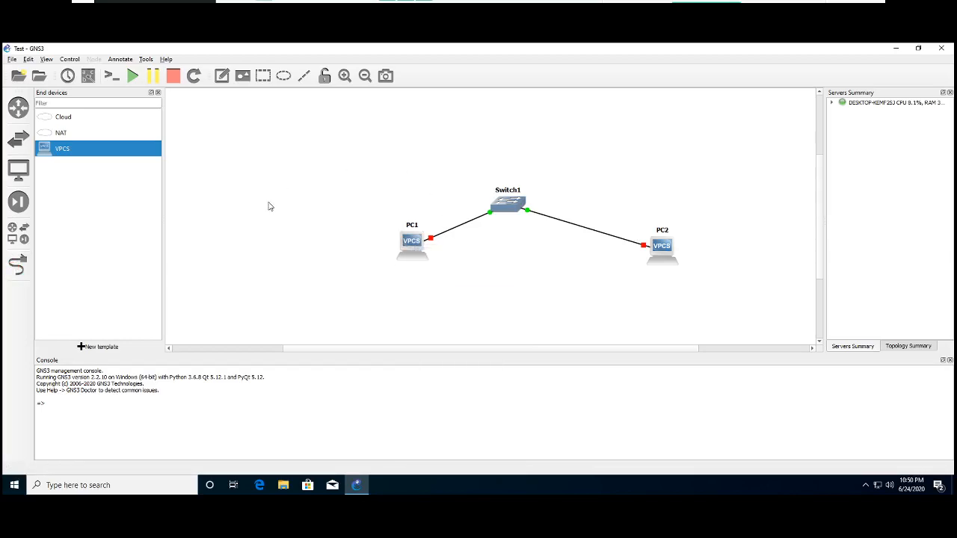
{"action": "left_click", "coordinate": [132, 79]}
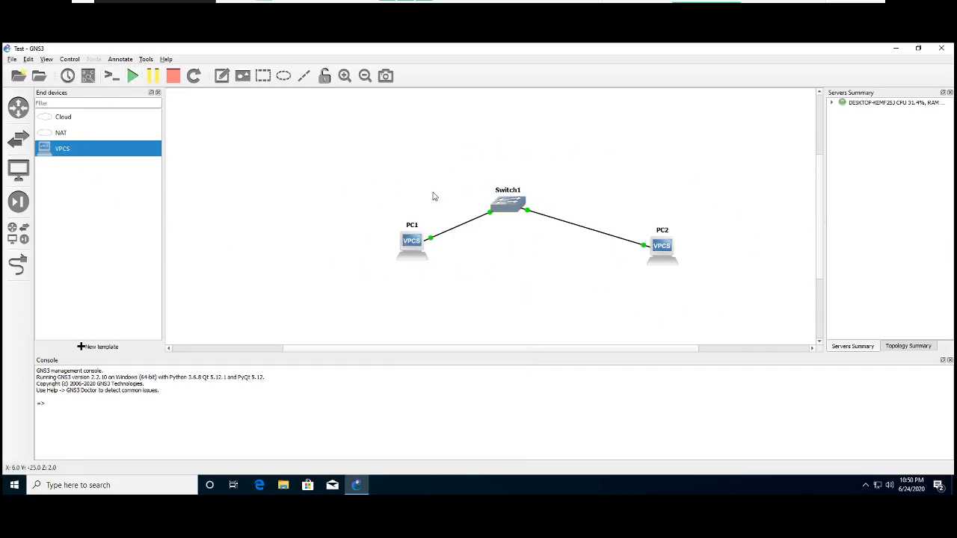
- Open PC1's console with its window moved clear of PC2, and try the command es. at the prompt
{"action": "mouse_move", "coordinate": [420, 253]}
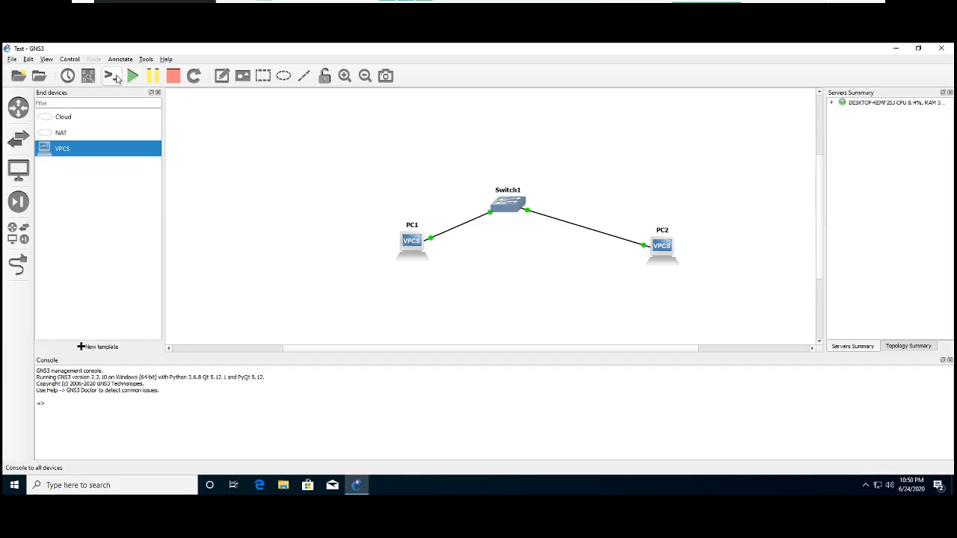
{"action": "right_click", "coordinate": [421, 239]}
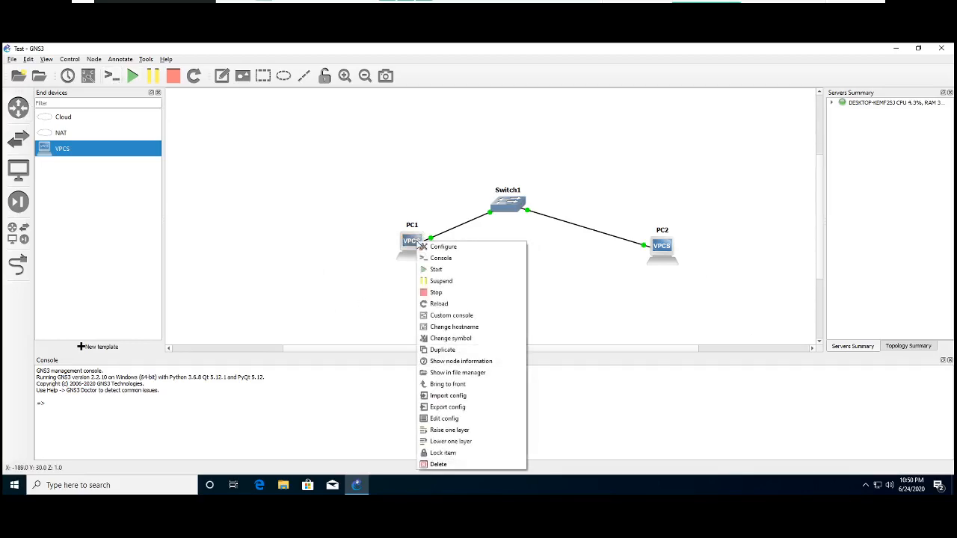
{"action": "left_click", "coordinate": [439, 258]}
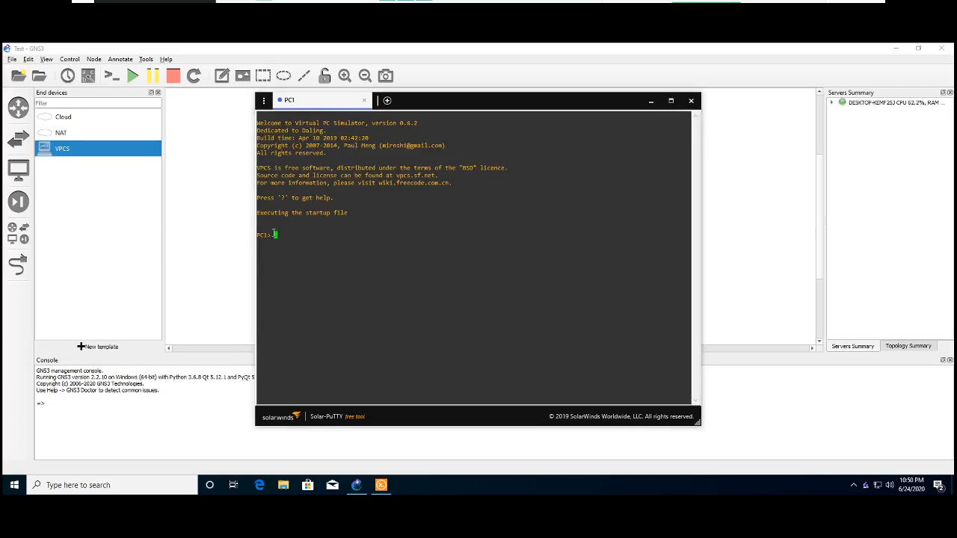
{"action": "left_click_drag", "start_coordinate": [419, 100], "coordinate": [330, 96]}
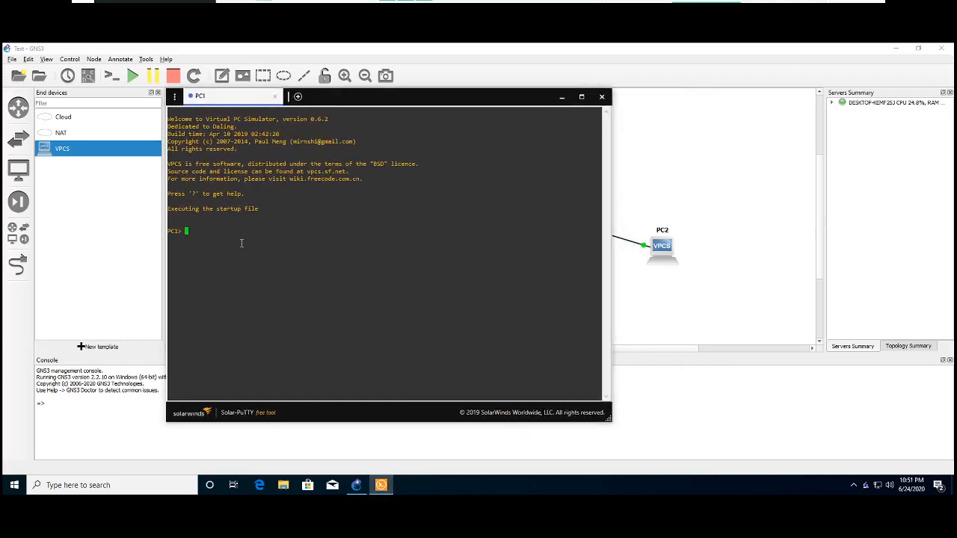
{"action": "type", "text": "es."}
{"action": "key", "text": "Return"}
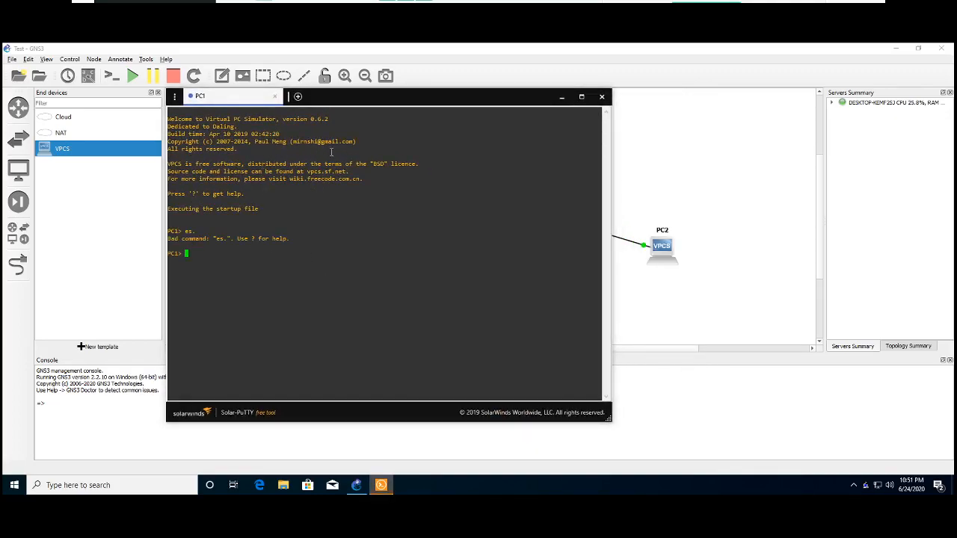
- Look through Solar-PuTTY's general, scripts, tags, credentials and sessions settings, including the new session form, then close the settings
{"action": "left_click", "coordinate": [174, 96]}
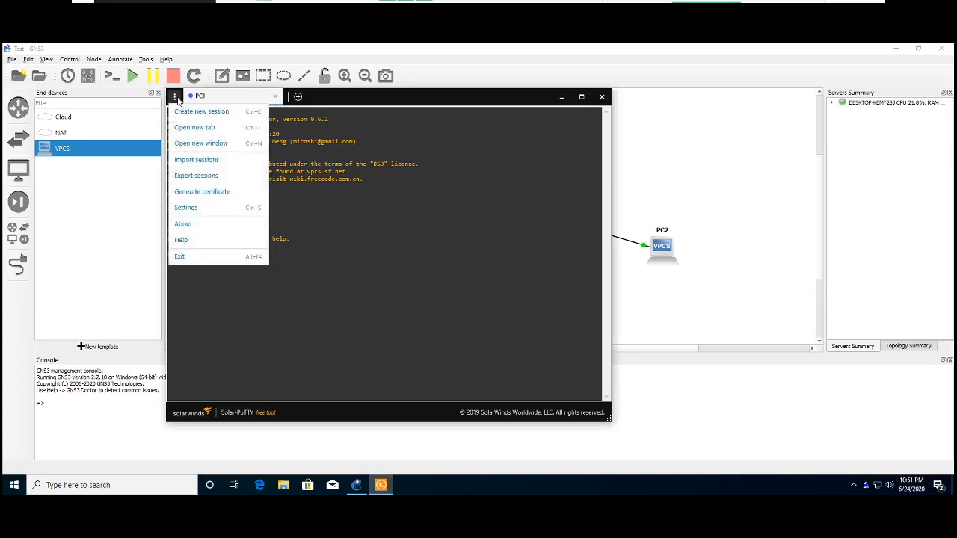
{"action": "left_click", "coordinate": [198, 208]}
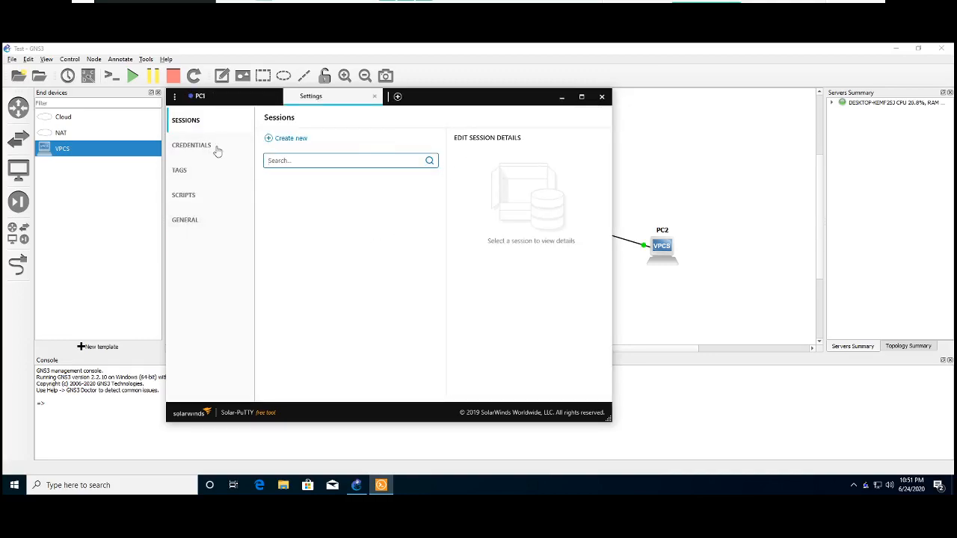
{"action": "left_click", "coordinate": [186, 221]}
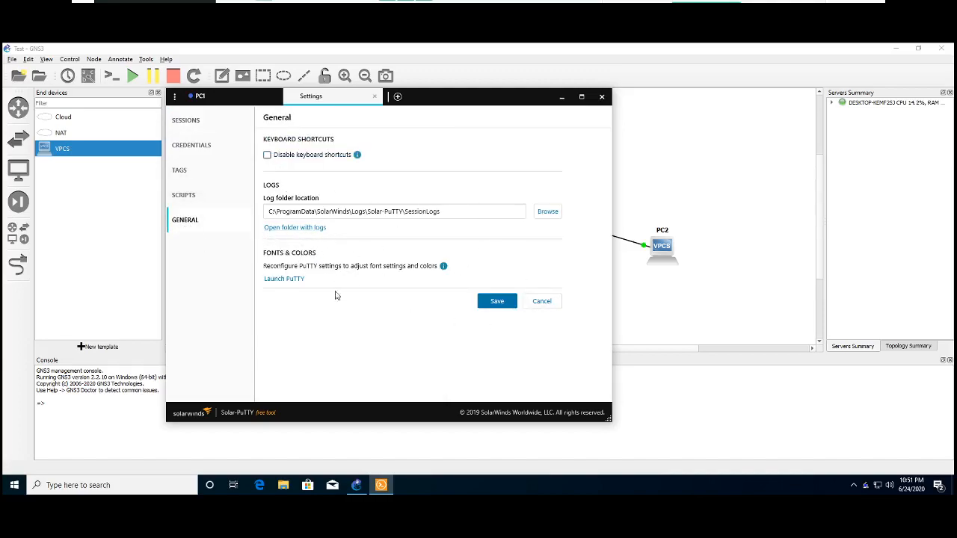
{"action": "left_click", "coordinate": [181, 198]}
{"action": "left_click", "coordinate": [181, 169]}
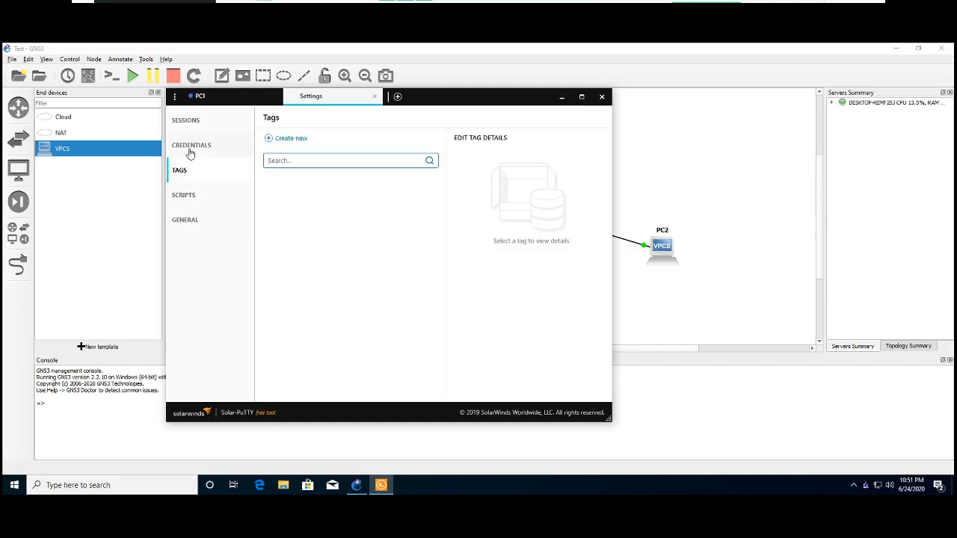
{"action": "left_click", "coordinate": [188, 145]}
{"action": "left_click", "coordinate": [185, 125]}
{"action": "left_click", "coordinate": [184, 126]}
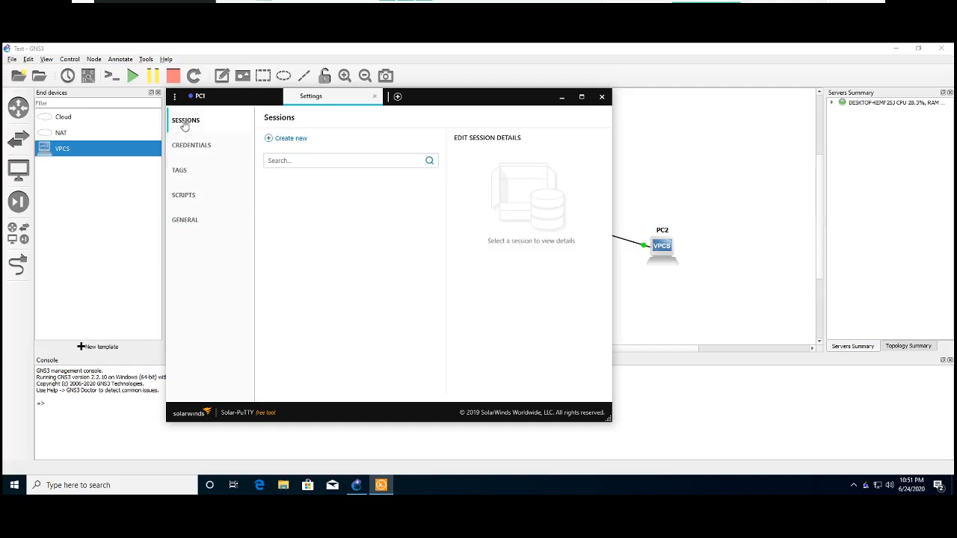
{"action": "left_click", "coordinate": [278, 139]}
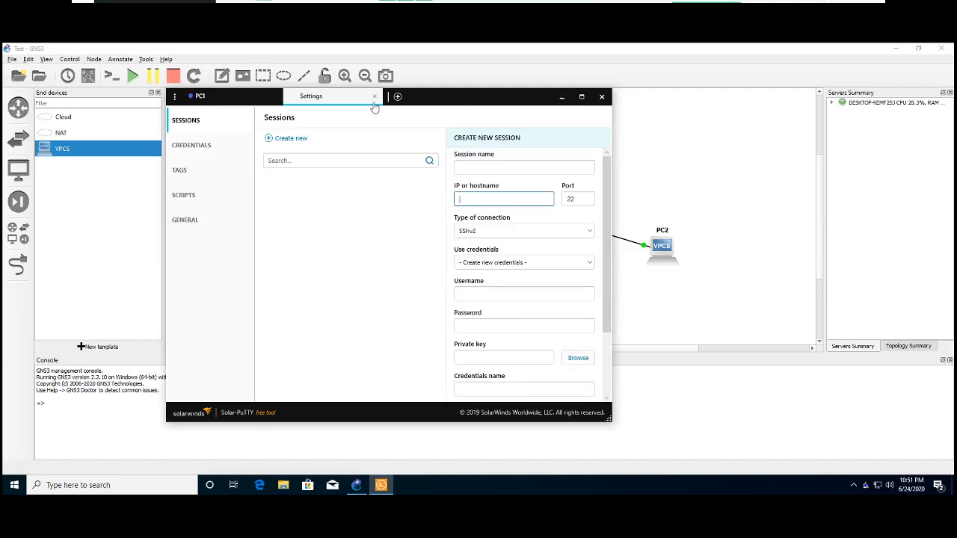
{"action": "left_click", "coordinate": [375, 96]}
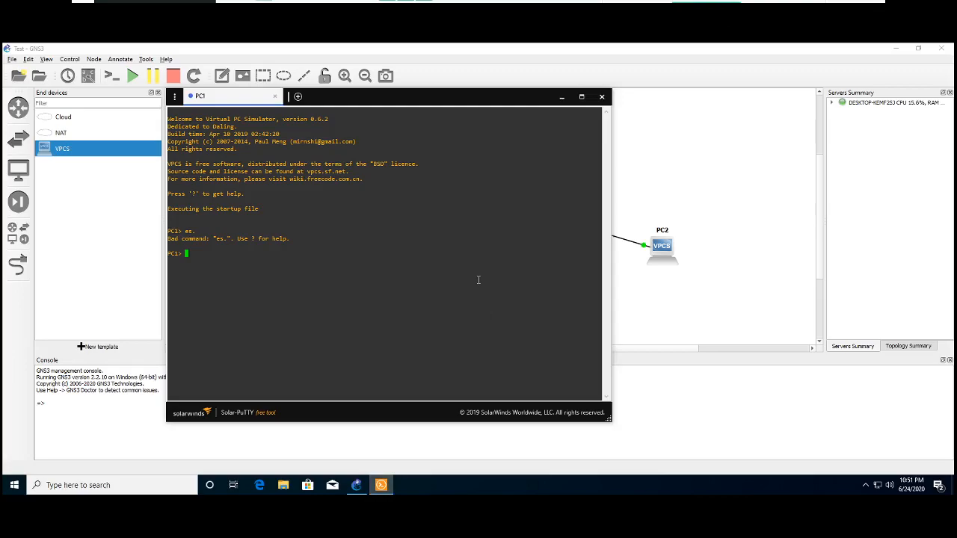
- Assign PC1 the IP address 192.168.10.1 with subnet mask 255.255.255.0
{"action": "type", "text": "2"}
{"action": "type", "text": "i"}
{"action": "type", "text": "p 192.168"}
{"action": "type", "text": ".10.1 255.255.255."}
{"action": "type", "text": "0"}
{"action": "key", "text": "Return"}
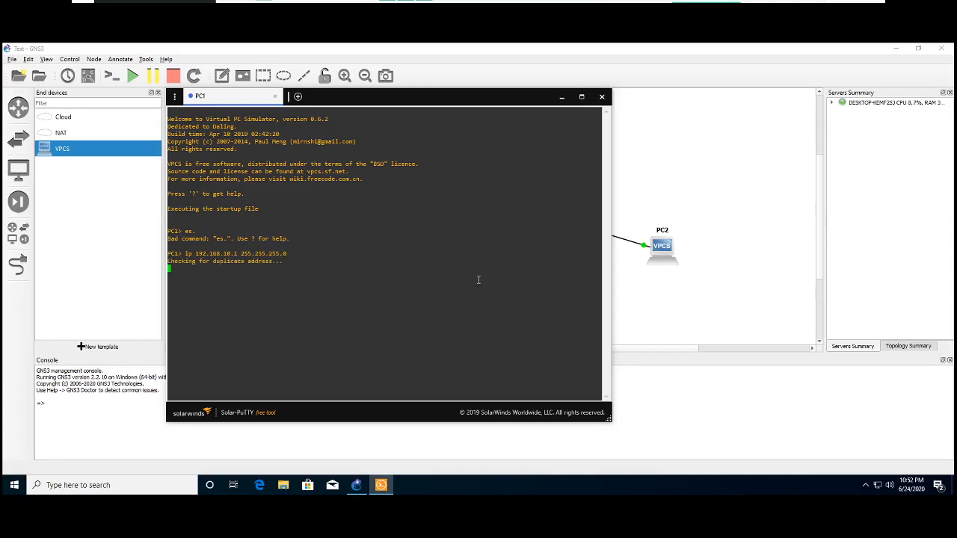
- Open PC2's console, bring the Solar-PuTTY window to the front and try the hostname command
{"action": "right_click", "coordinate": [667, 240]}
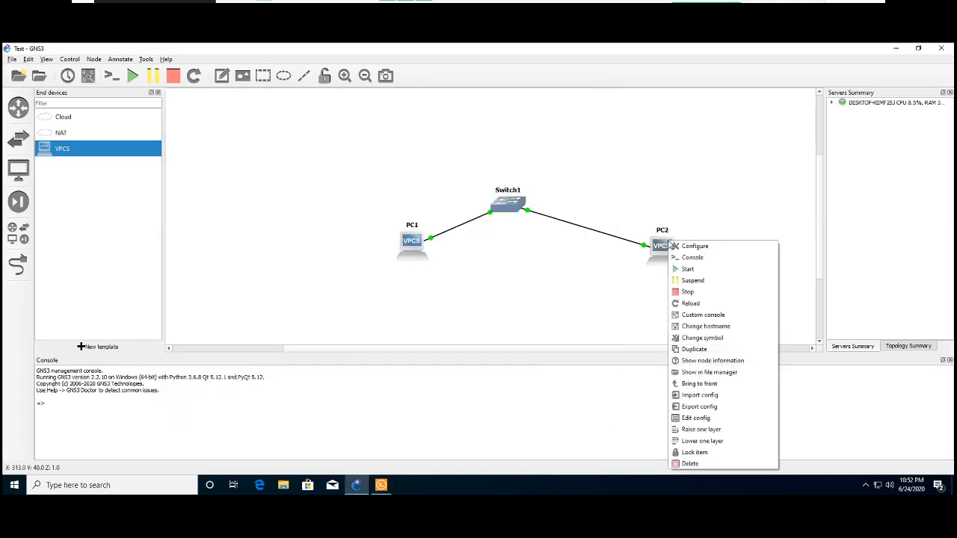
{"action": "left_click", "coordinate": [685, 258]}
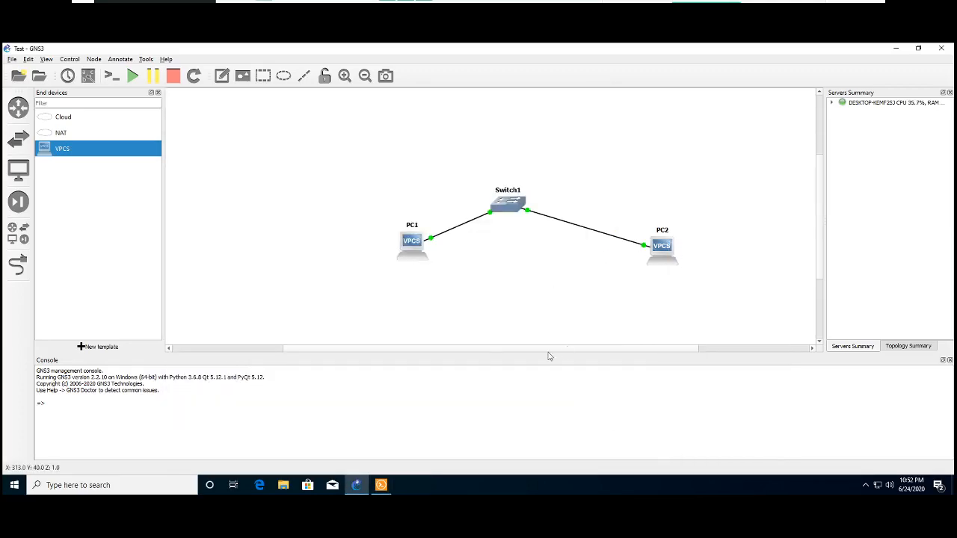
{"action": "left_click", "coordinate": [385, 487]}
{"action": "left_click", "coordinate": [386, 487]}
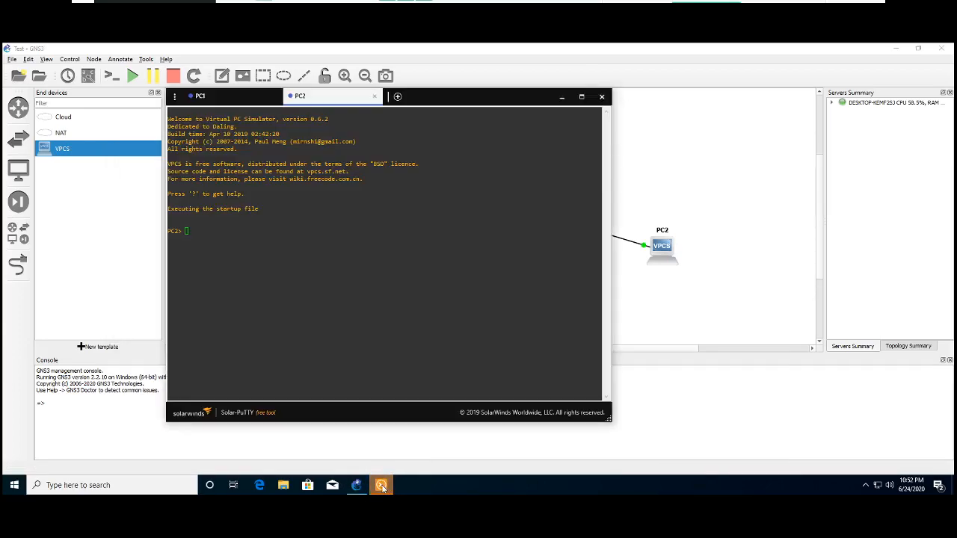
{"action": "left_click", "coordinate": [383, 488]}
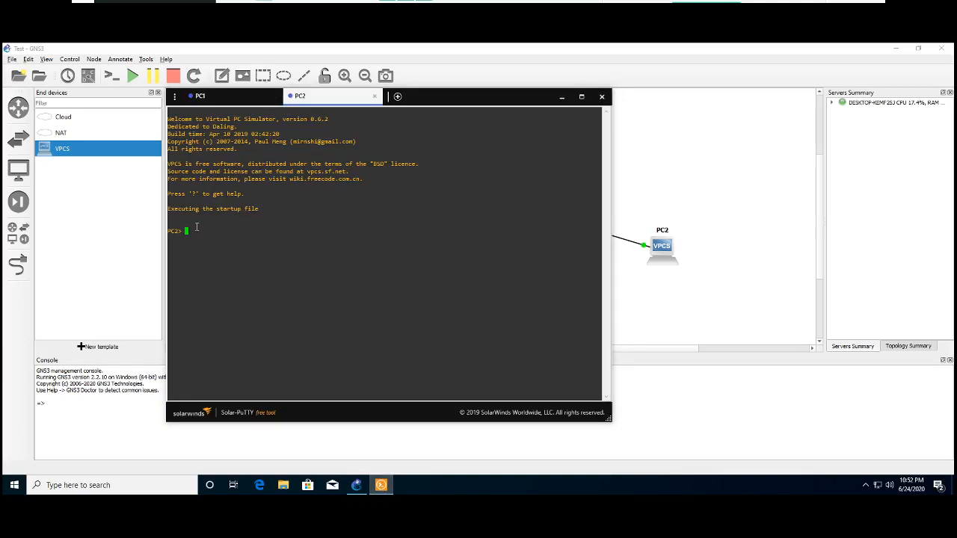
{"action": "triple_click", "coordinate": [210, 233]}
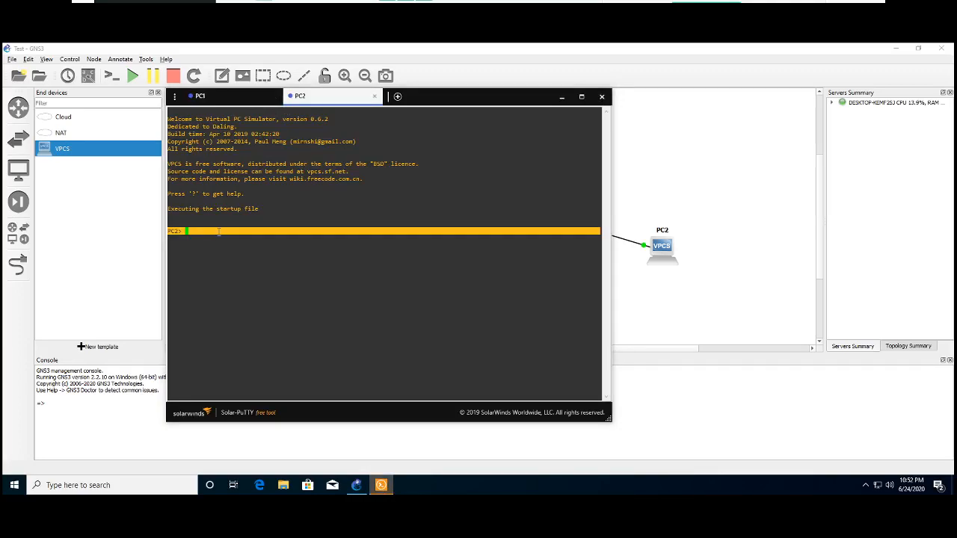
{"action": "type", "text": "hostname"}
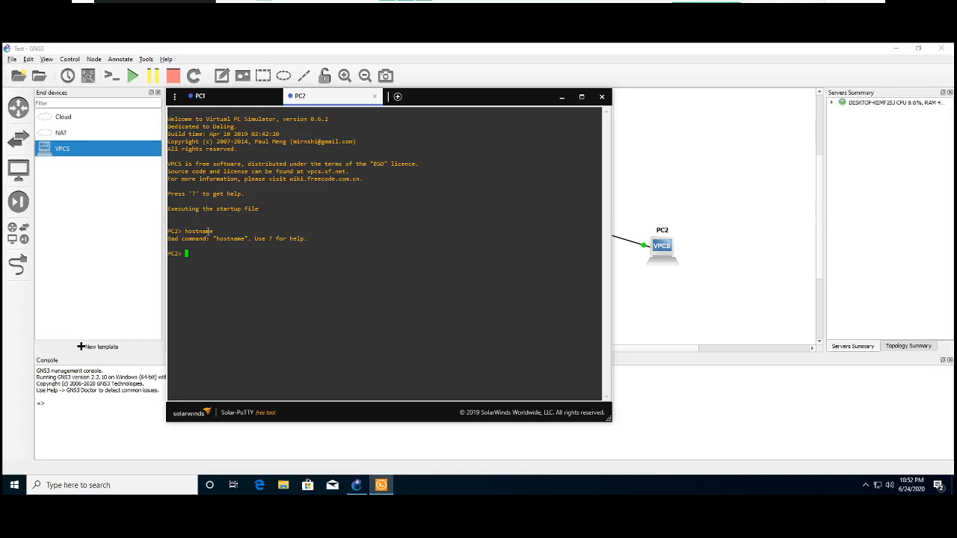
- Assign PC2 the IP address 192.168.10.2 with subnet mask 255.255.255.0
{"action": "type", "text": "ip 192.168.10.2 255.255.255.0"}
{"action": "key", "text": "Return"}
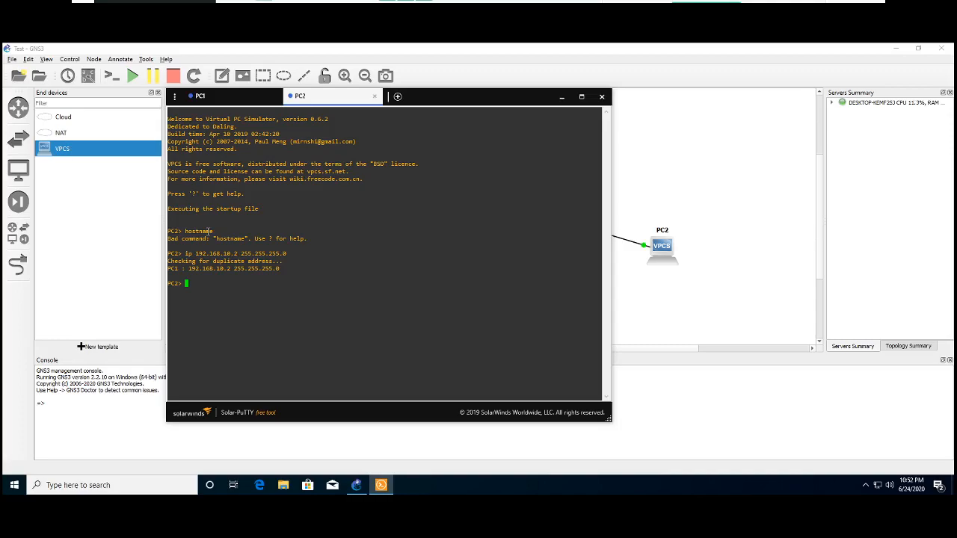
- Test connectivity from PC2 to PC1 by pinging 192.168.10.1
{"action": "type", "text": "ping 192.168.10.1"}
{"action": "key", "text": "Return"}
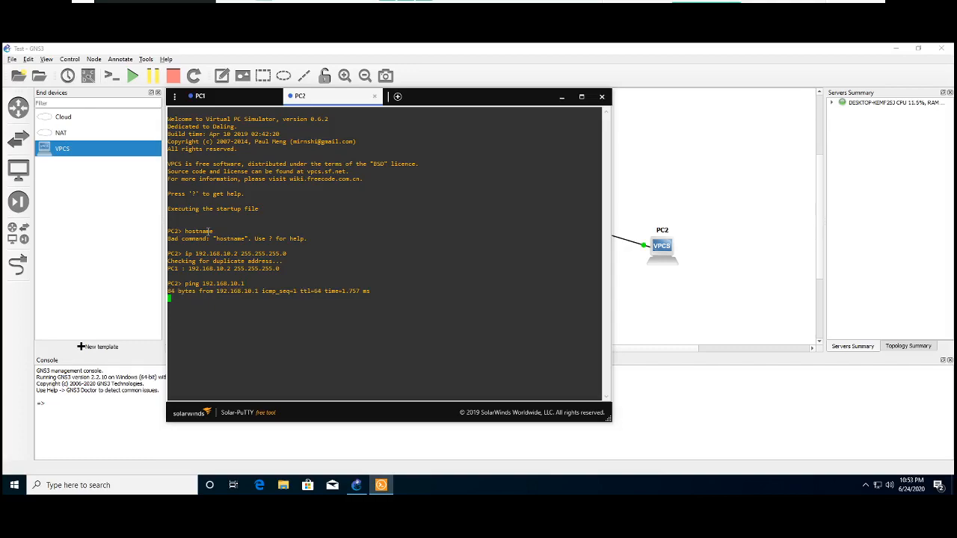
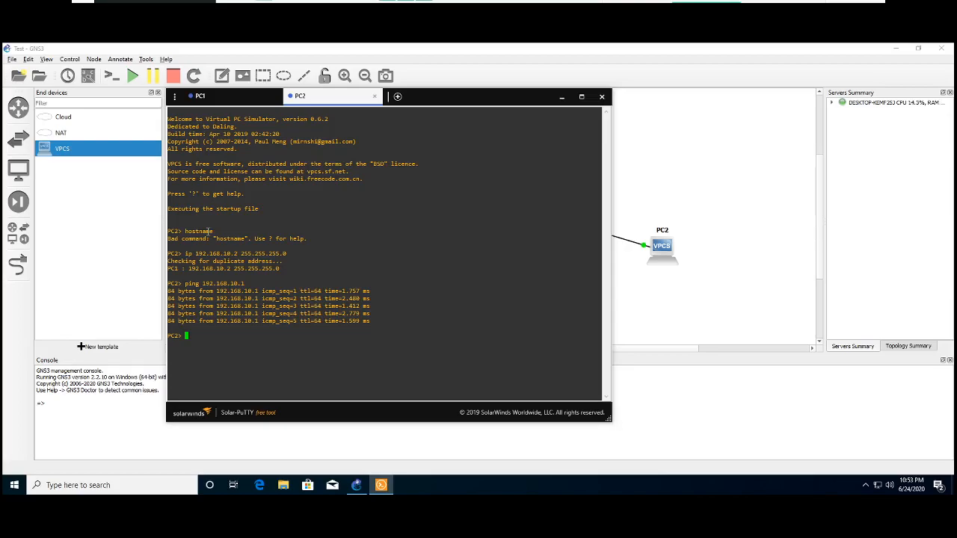
- Save the startup configuration of PC2 and of PC1 from their consoles
{"action": "type", "text": "save"}
{"action": "key", "text": "Return"}
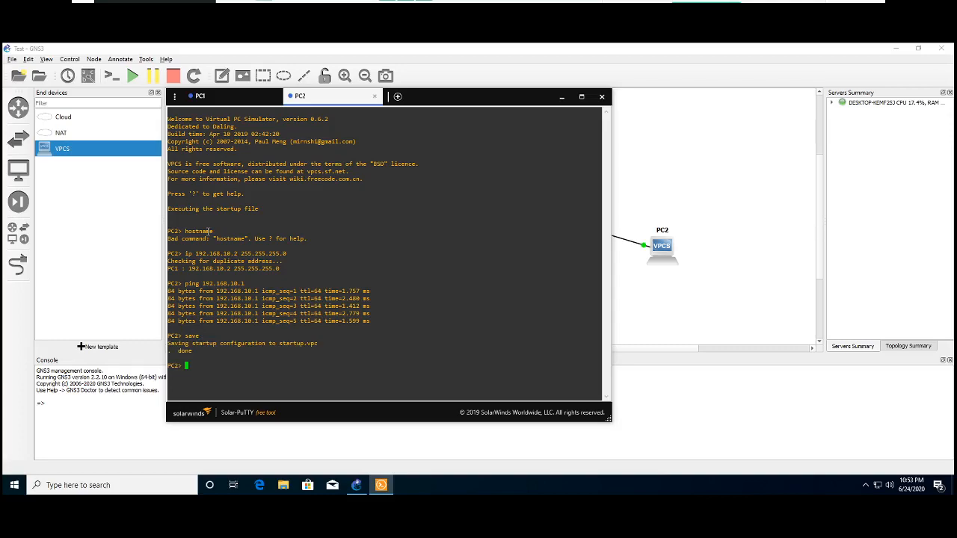
{"action": "left_click", "coordinate": [222, 103]}
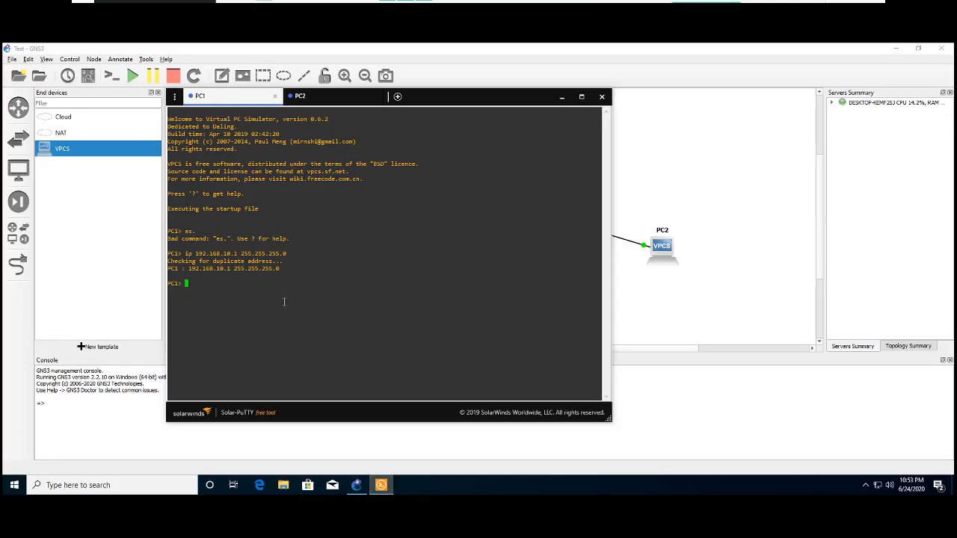
{"action": "type", "text": "save"}
{"action": "key", "text": "Return"}
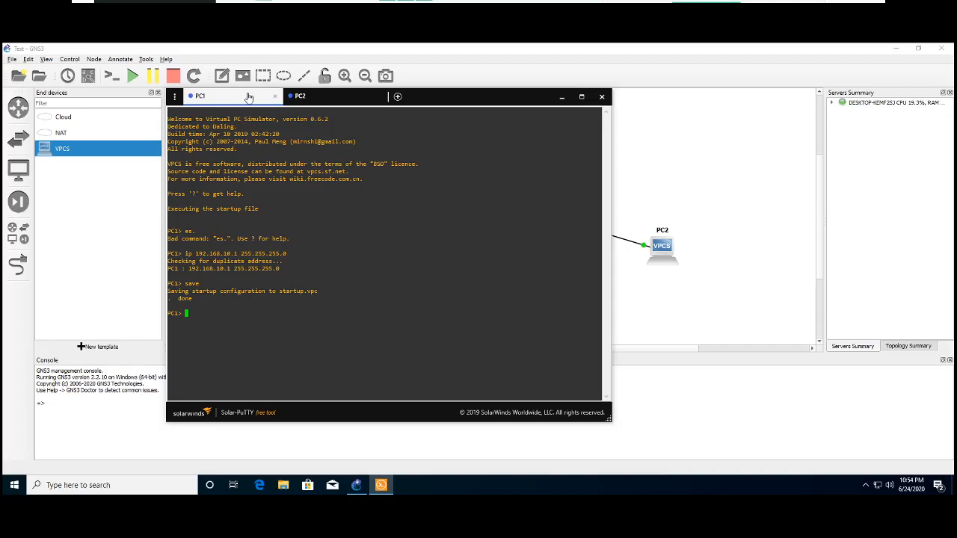
- Close the PC1 and PC2 console sessions and the Solar-PuTTY window
{"action": "left_click", "coordinate": [275, 96]}
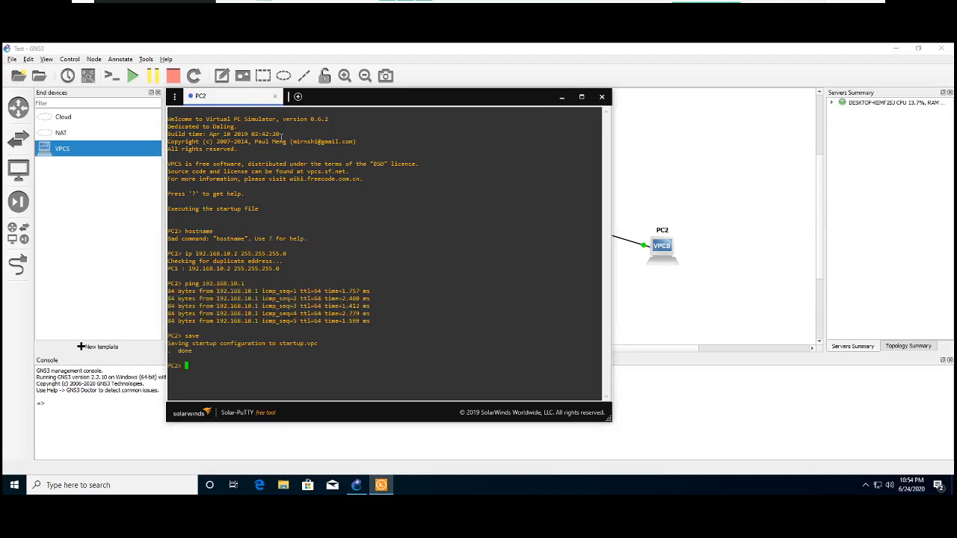
{"action": "left_click", "coordinate": [275, 96]}
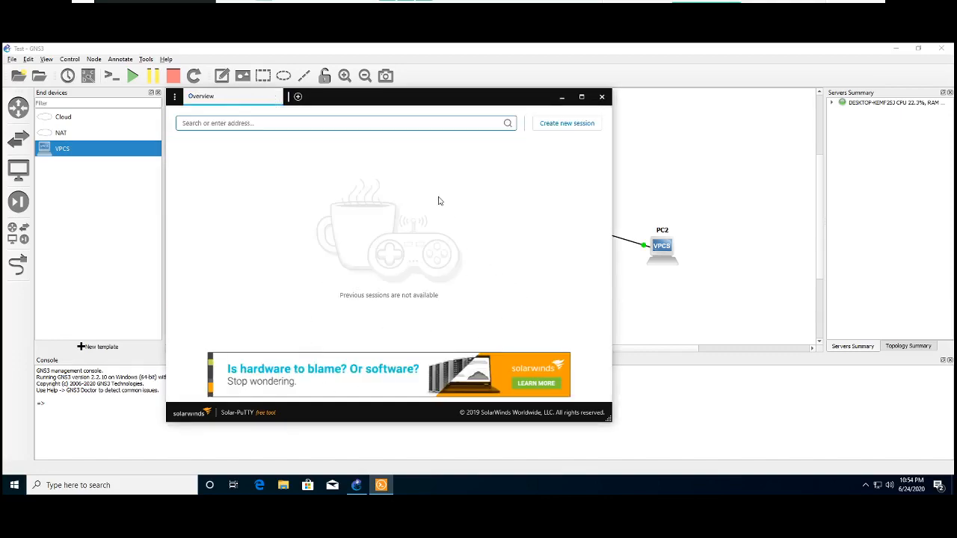
{"action": "left_click", "coordinate": [602, 97]}
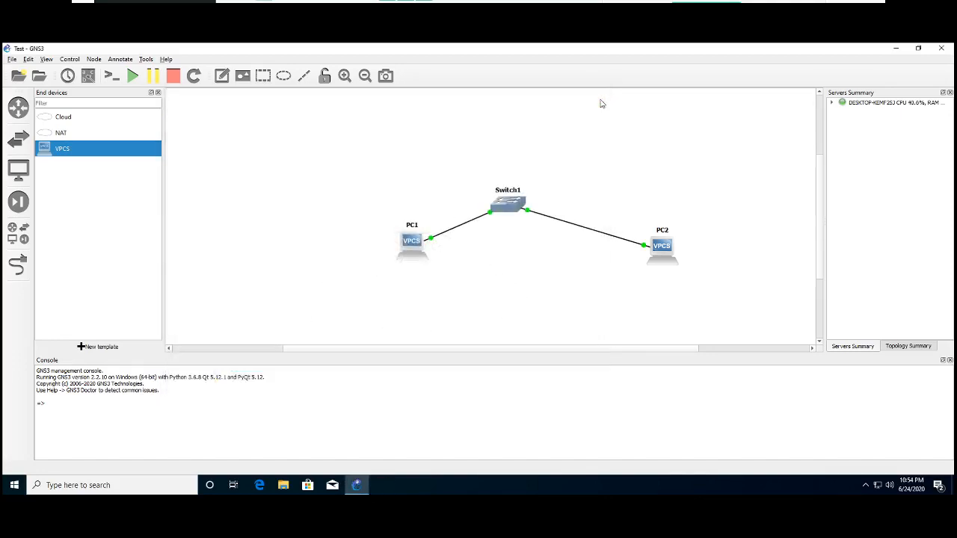
- Stop the PC1 and PC2 nodes and exit GNS3, confirming the exit
{"action": "right_click", "coordinate": [404, 242]}
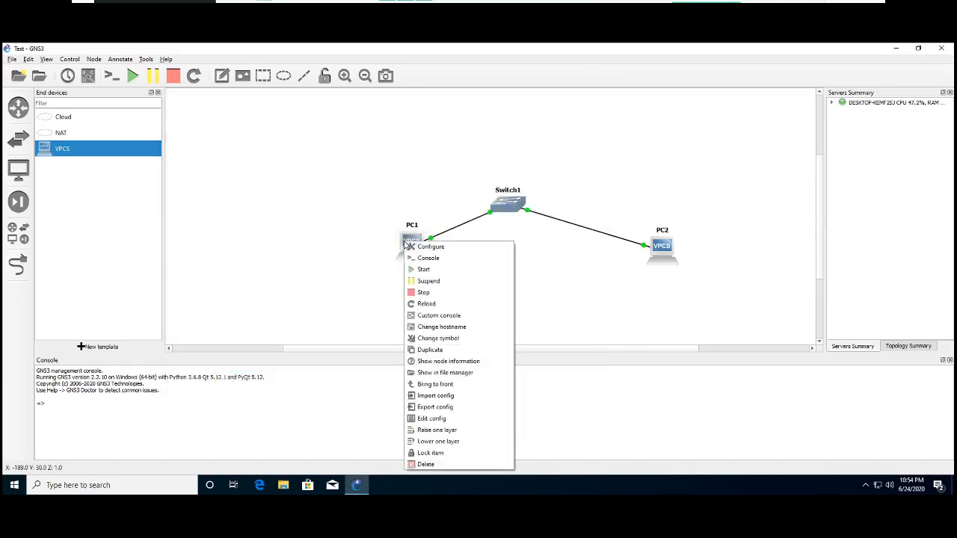
{"action": "left_click", "coordinate": [422, 293]}
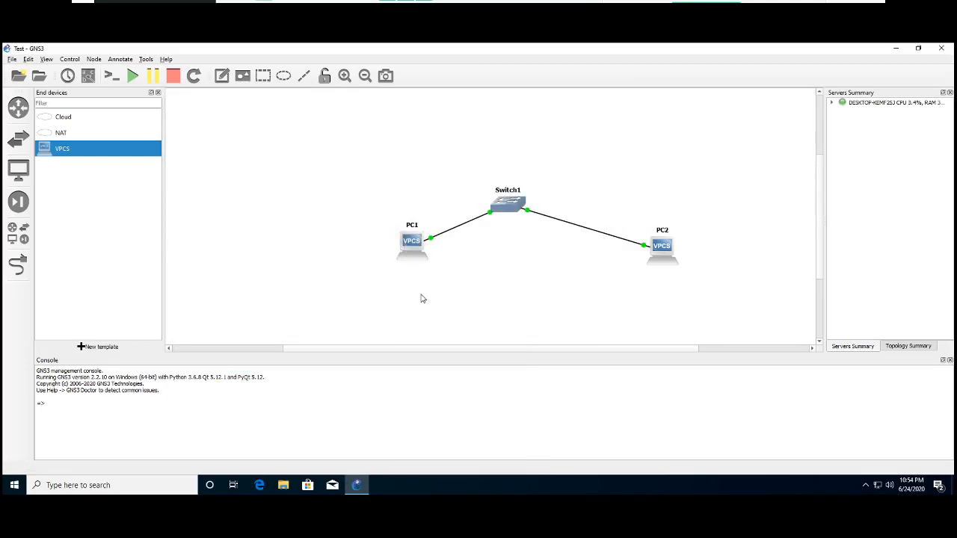
{"action": "right_click", "coordinate": [664, 247]}
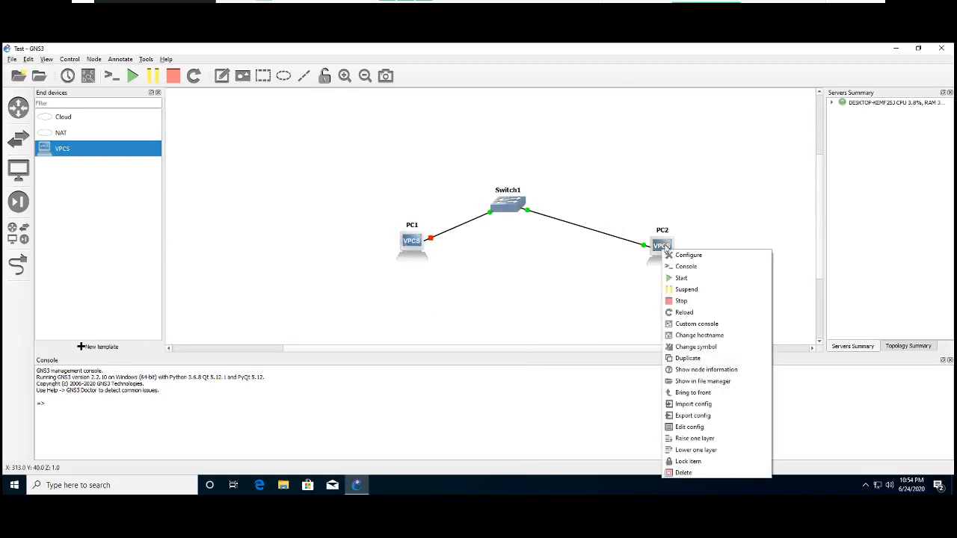
{"action": "left_click", "coordinate": [681, 301]}
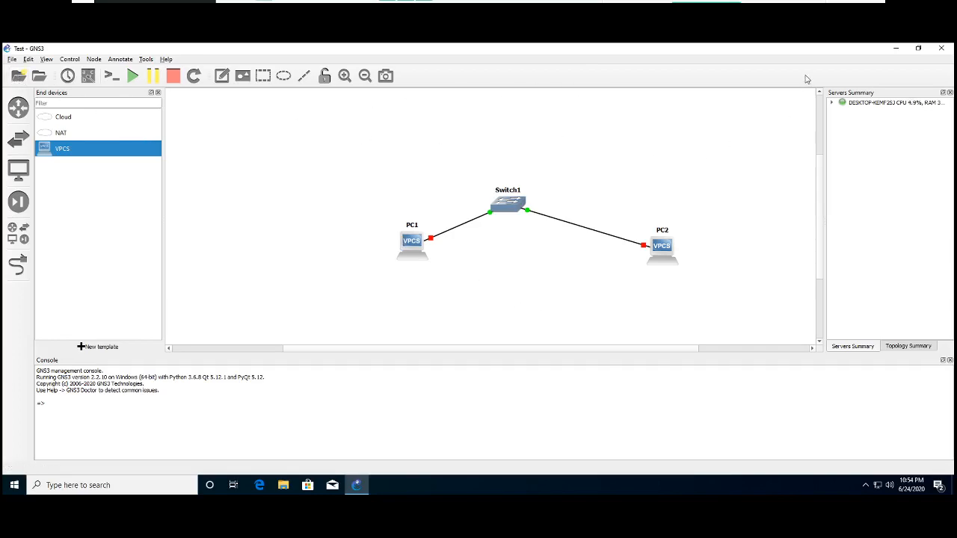
{"action": "left_click", "coordinate": [941, 47]}
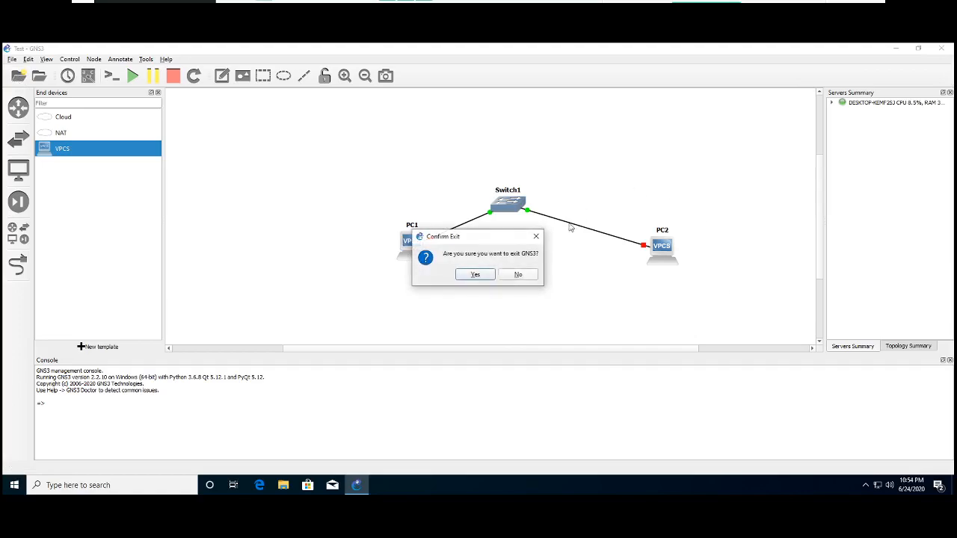
{"action": "left_click", "coordinate": [465, 276]}
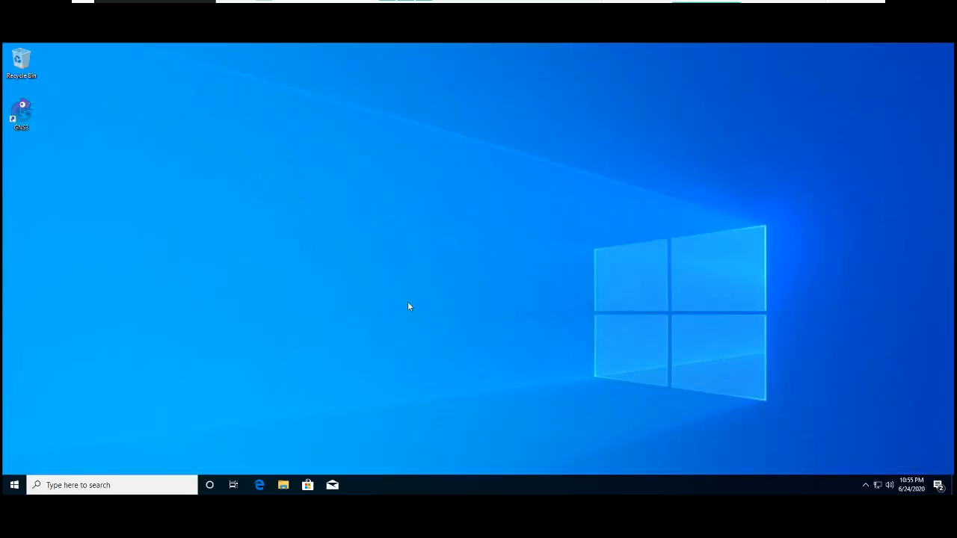
- Switch to Microsoft Edge, go to the gns3.com website and open its documentation section
{"action": "left_click", "coordinate": [260, 485]}
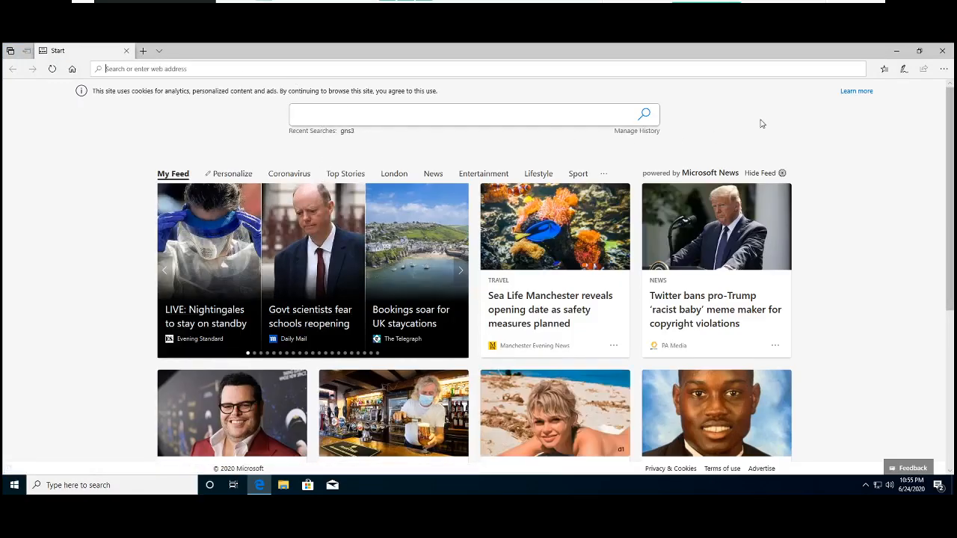
{"action": "left_click", "coordinate": [885, 71]}
{"action": "type", "text": "gns3.com/"}
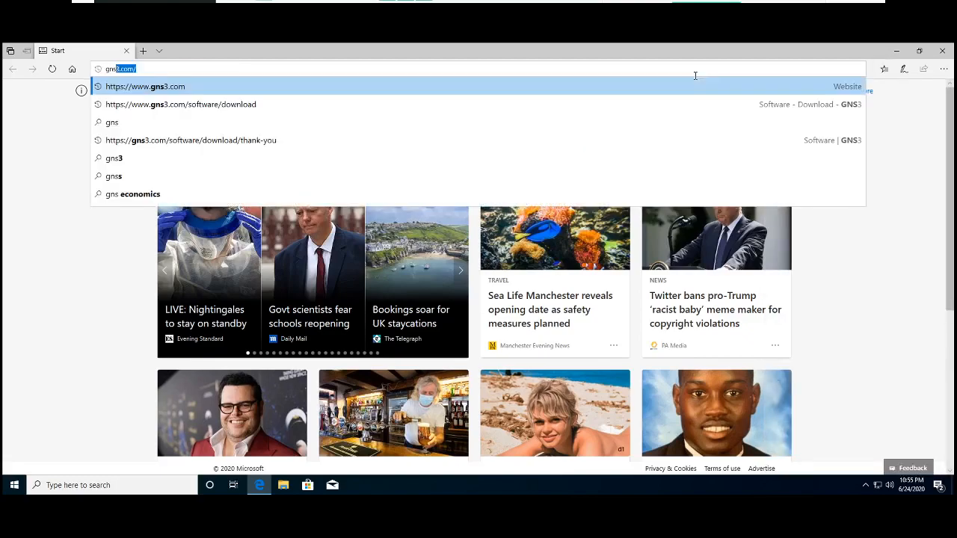
{"action": "key", "text": "Return"}
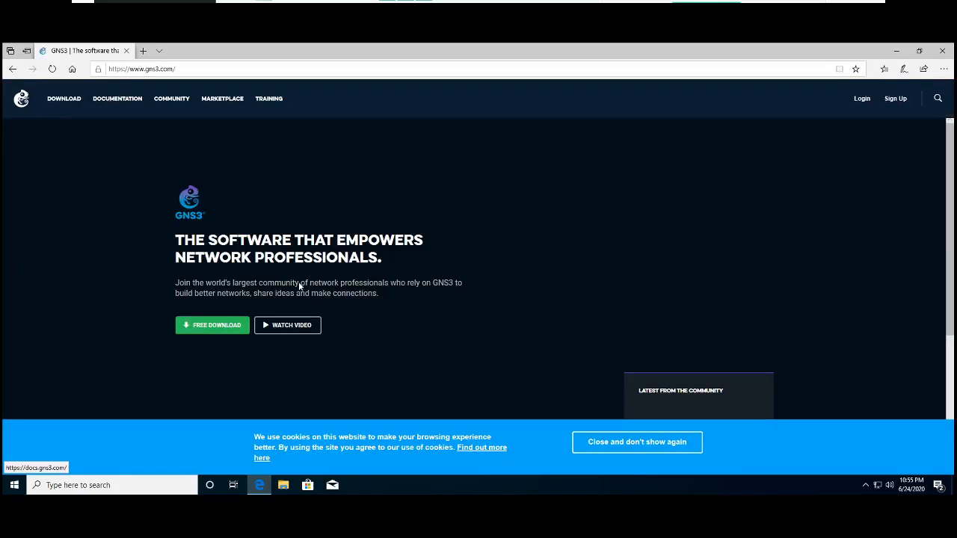
{"action": "left_click", "coordinate": [106, 100]}
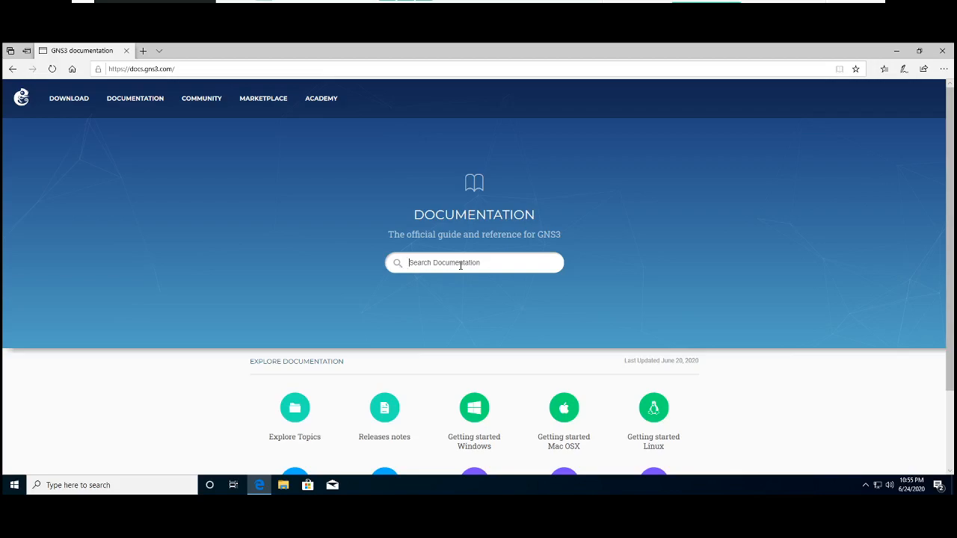
- Search the GNS3 documentation for "where do I" and open the article "Where do I get IOS images?"
{"action": "type", "text": "where"}
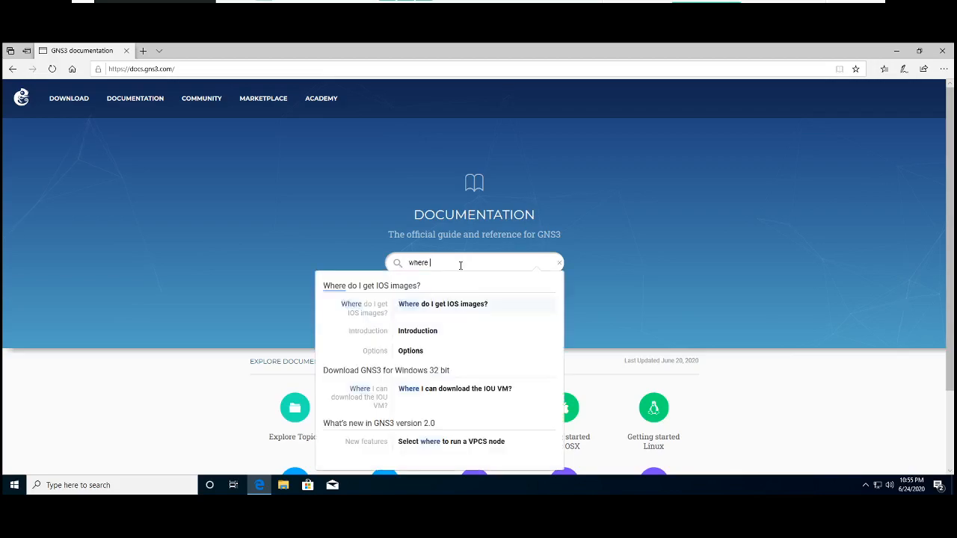
{"action": "type", "text": " d"}
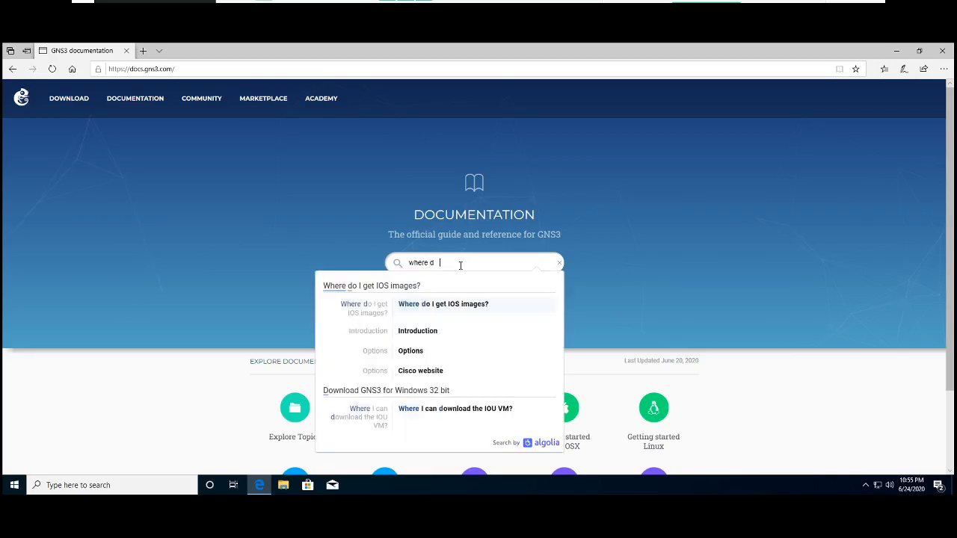
{"action": "type", "text": "o I"}
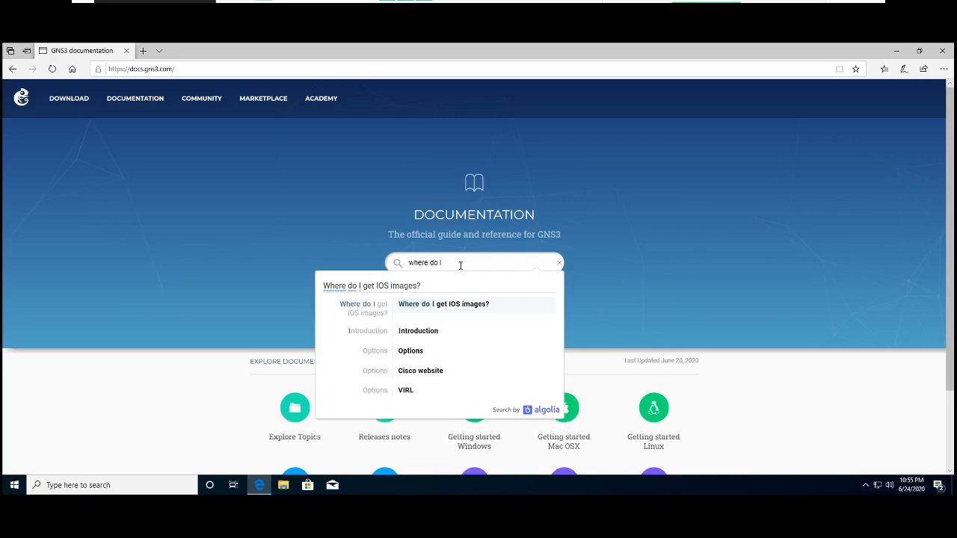
{"action": "left_click", "coordinate": [470, 310]}
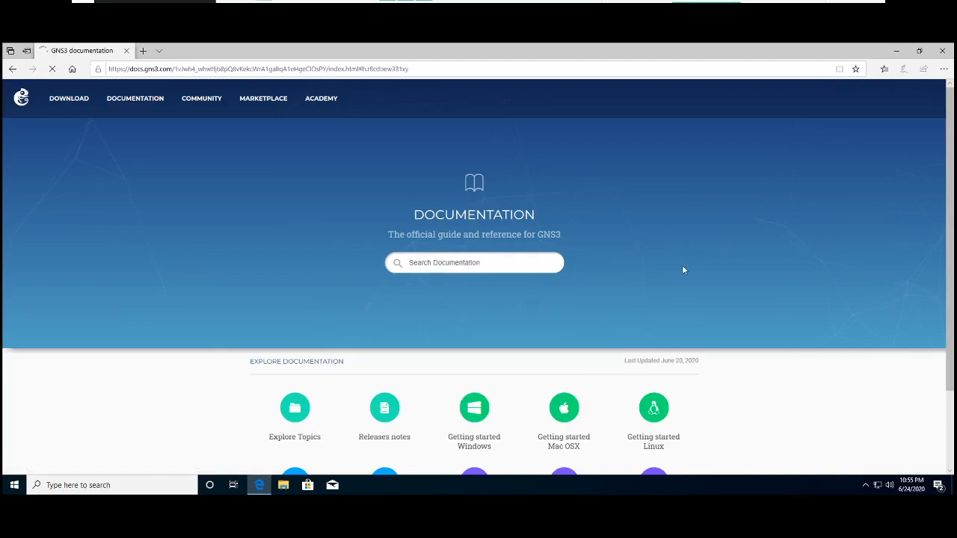
- Open the article's virl.cisco.com link in a new tab, view the store page and return to the article
{"action": "scroll", "coordinate": [265, 322], "scroll_direction": "down", "scroll_amount": 3}
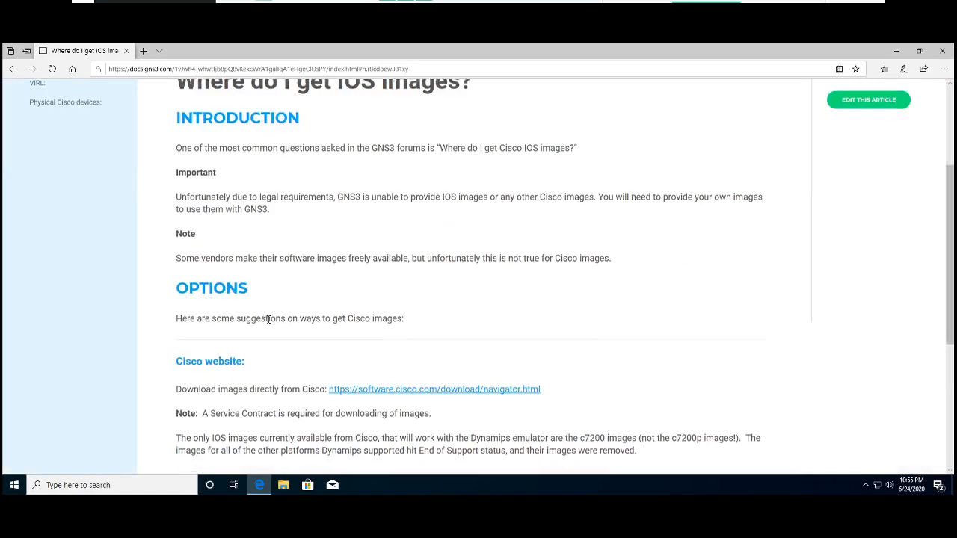
{"action": "scroll", "coordinate": [269, 323], "scroll_direction": "down", "scroll_amount": 1}
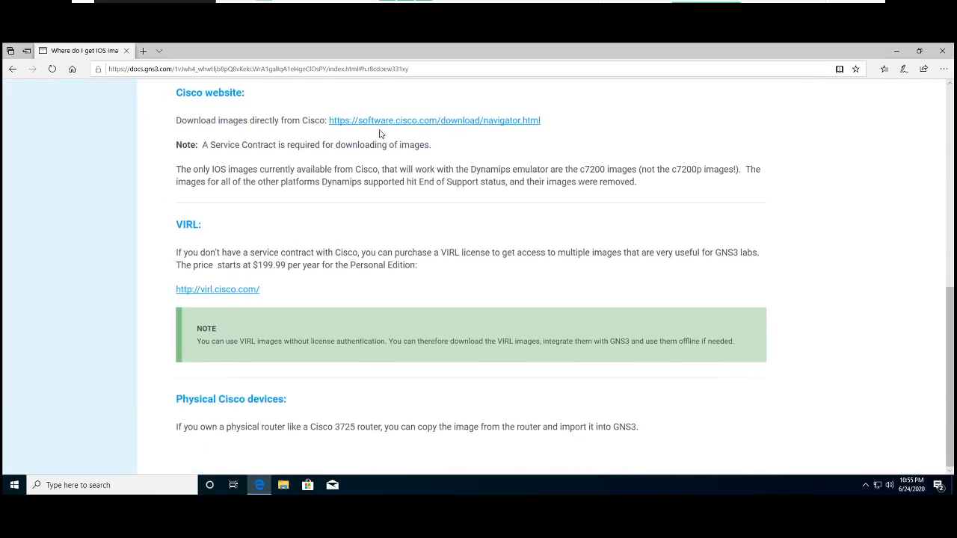
{"action": "right_click", "coordinate": [215, 289]}
{"action": "left_click", "coordinate": [231, 299]}
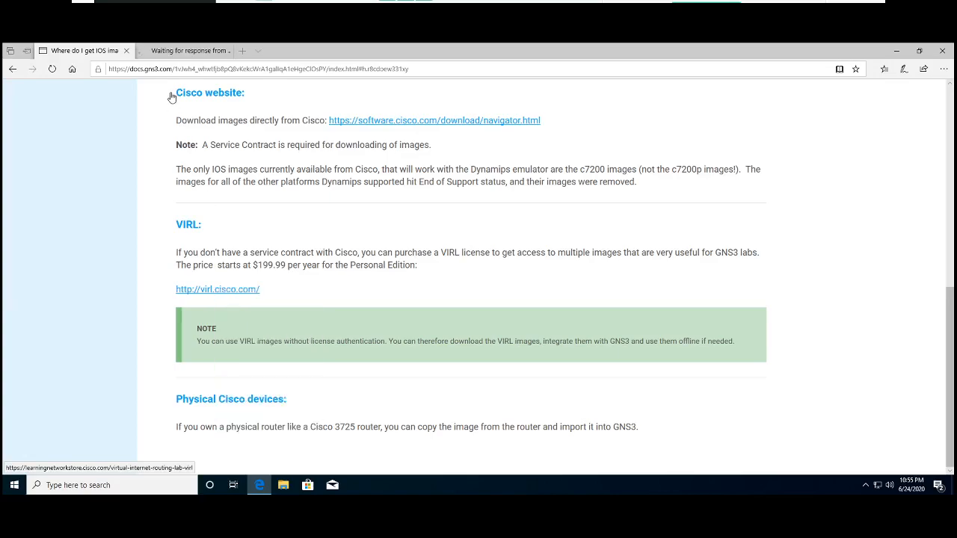
{"action": "left_click", "coordinate": [179, 50]}
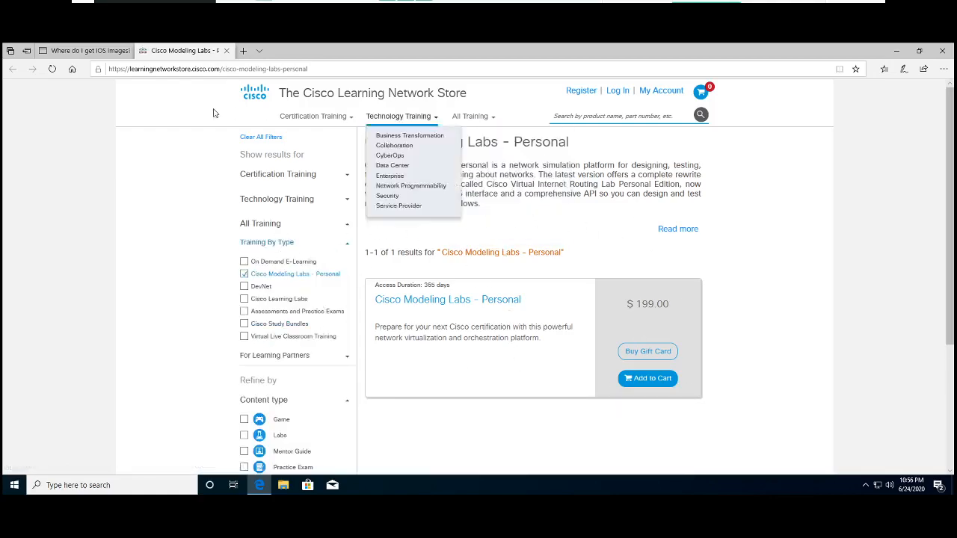
{"action": "left_click", "coordinate": [84, 50]}
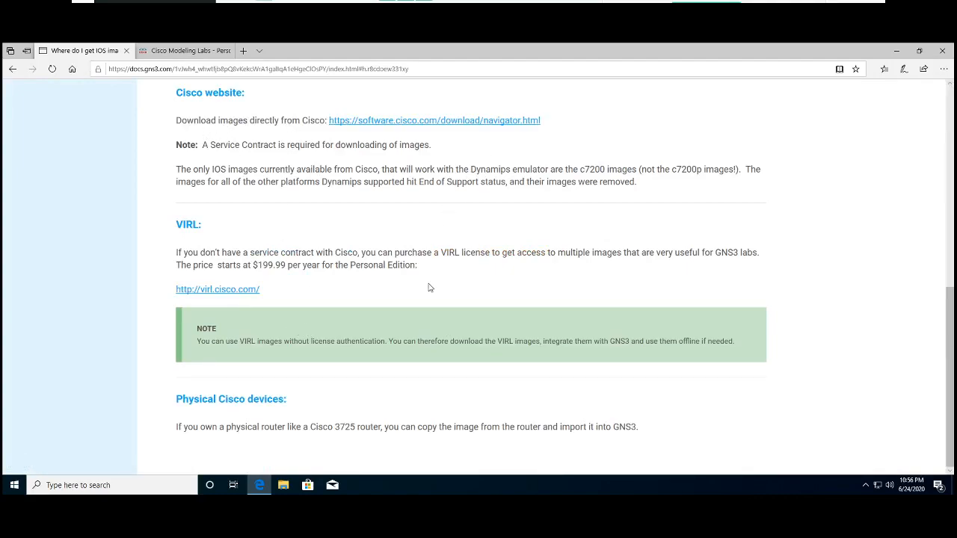
- Review the article's options for obtaining Cisco images and highlight the Important paragraph about legal requirements
{"action": "scroll", "coordinate": [429, 283], "scroll_direction": "up", "scroll_amount": 2}
{"action": "scroll", "coordinate": [429, 284], "scroll_direction": "down", "scroll_amount": 2}
{"action": "scroll", "coordinate": [370, 401], "scroll_direction": "up", "scroll_amount": 3}
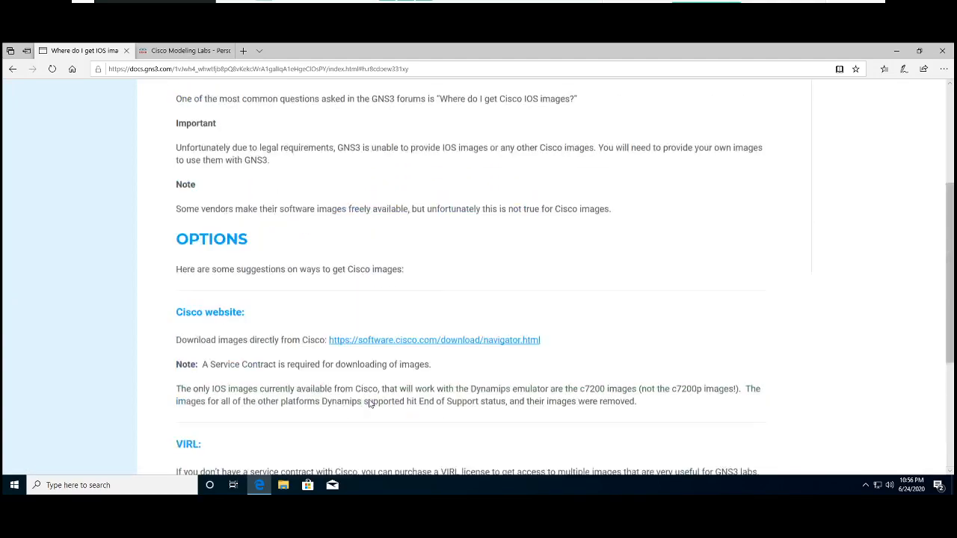
{"action": "scroll", "coordinate": [370, 402], "scroll_direction": "down", "scroll_amount": 3}
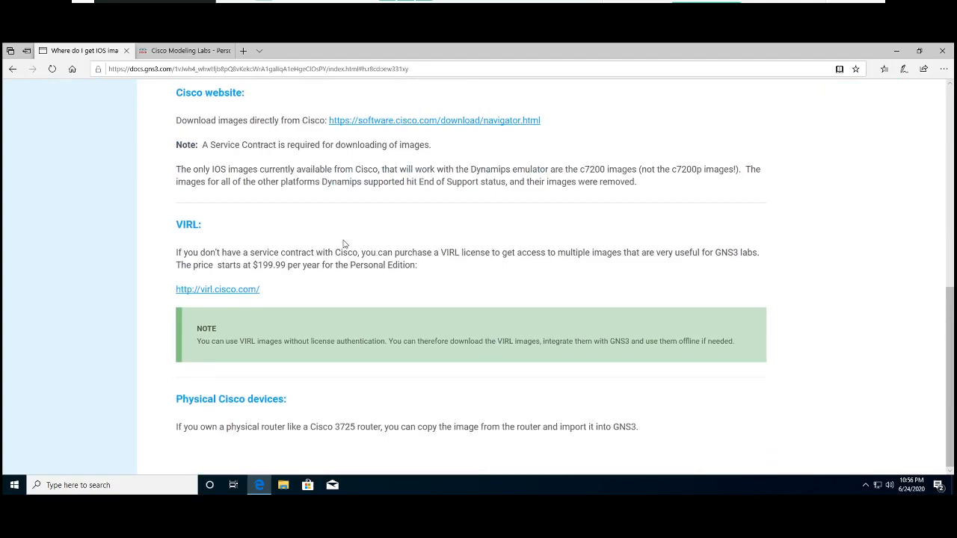
{"action": "scroll", "coordinate": [344, 245], "scroll_direction": "up", "scroll_amount": 4}
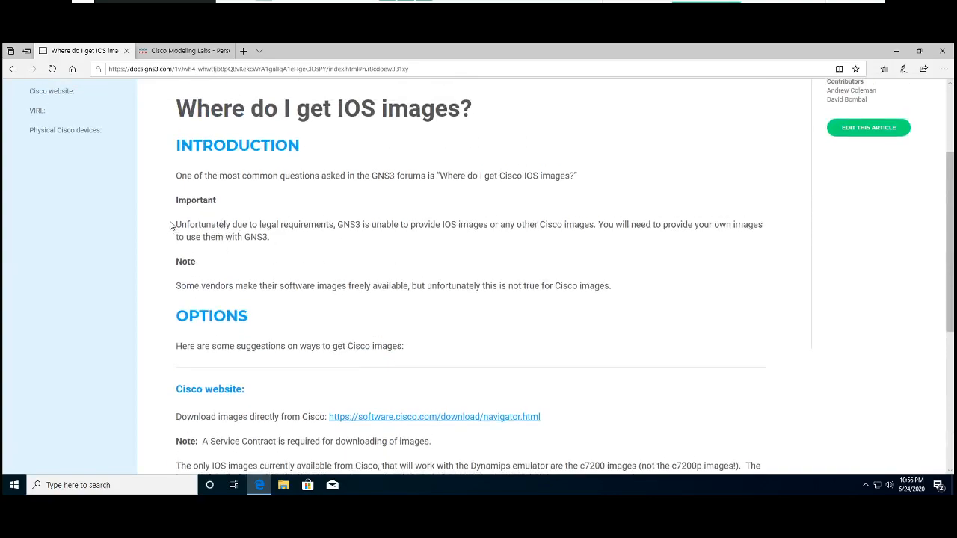
{"action": "left_click_drag", "start_coordinate": [176, 225], "coordinate": [400, 245]}
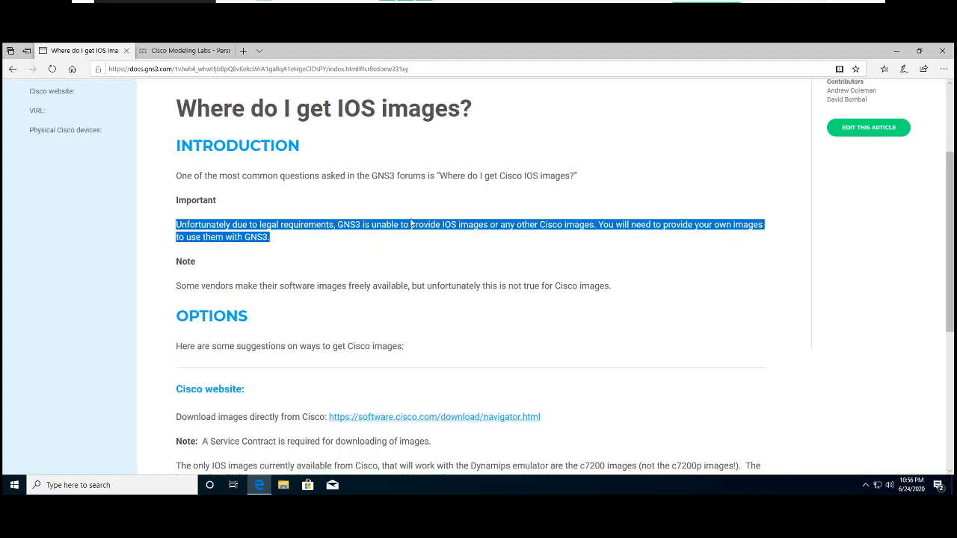
{"action": "scroll", "coordinate": [65, 171], "scroll_direction": "up", "scroll_amount": 2}
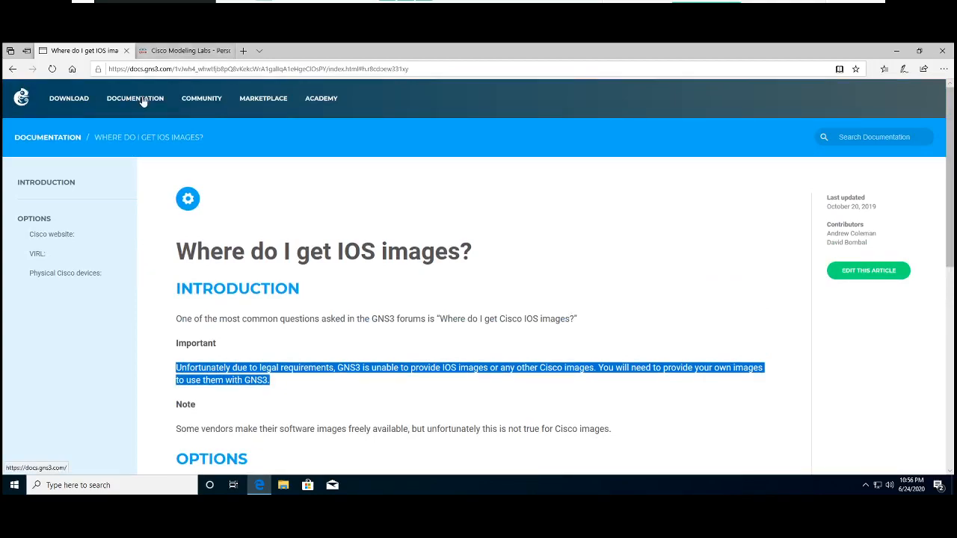
- Revisit the Cisco Modeling Labs - Personal page briefly and close the browser with all its tabs
{"action": "left_click", "coordinate": [158, 58]}
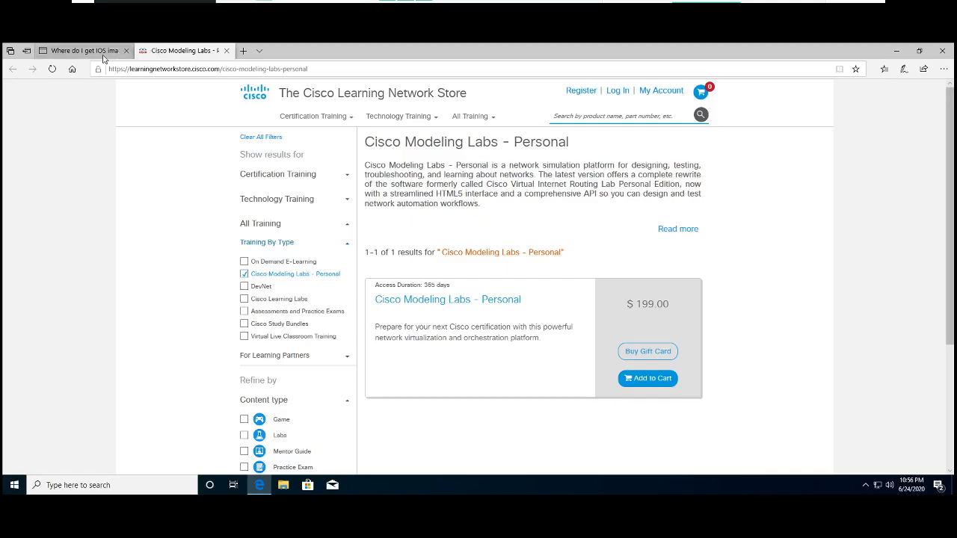
{"action": "left_click", "coordinate": [132, 58]}
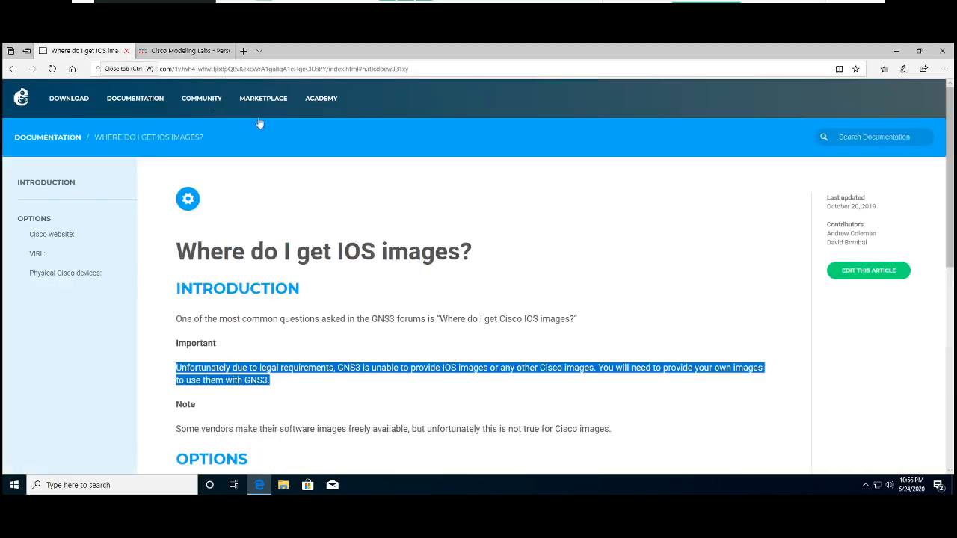
{"action": "left_click", "coordinate": [943, 54]}
{"action": "left_click", "coordinate": [447, 292]}
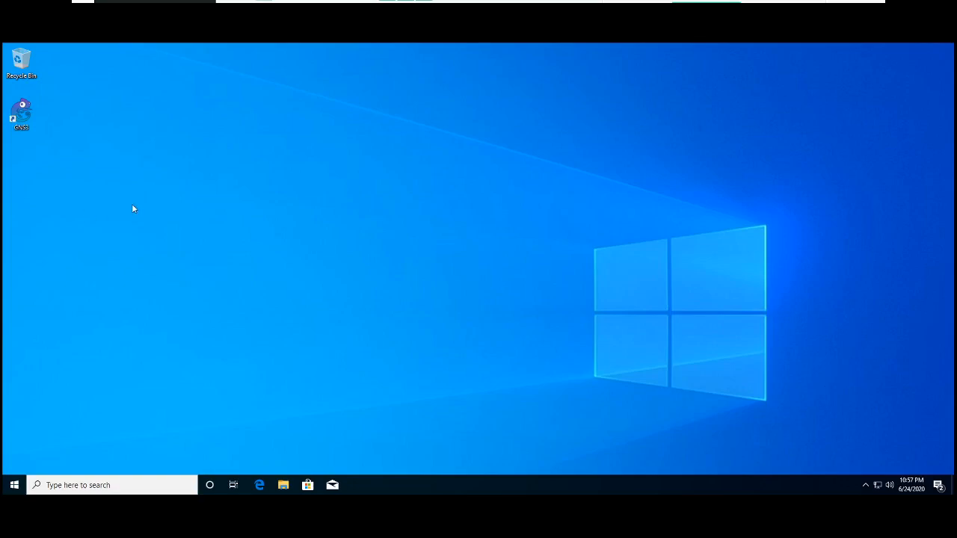
- Paste the copied c3725 image file onto the Windows desktop
{"action": "right_click", "coordinate": [182, 160]}
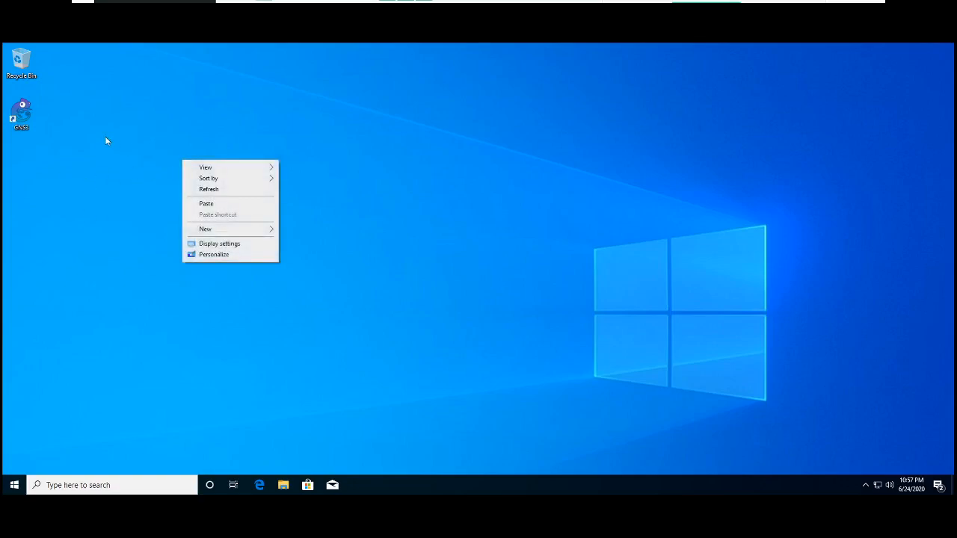
{"action": "left_click", "coordinate": [207, 204]}
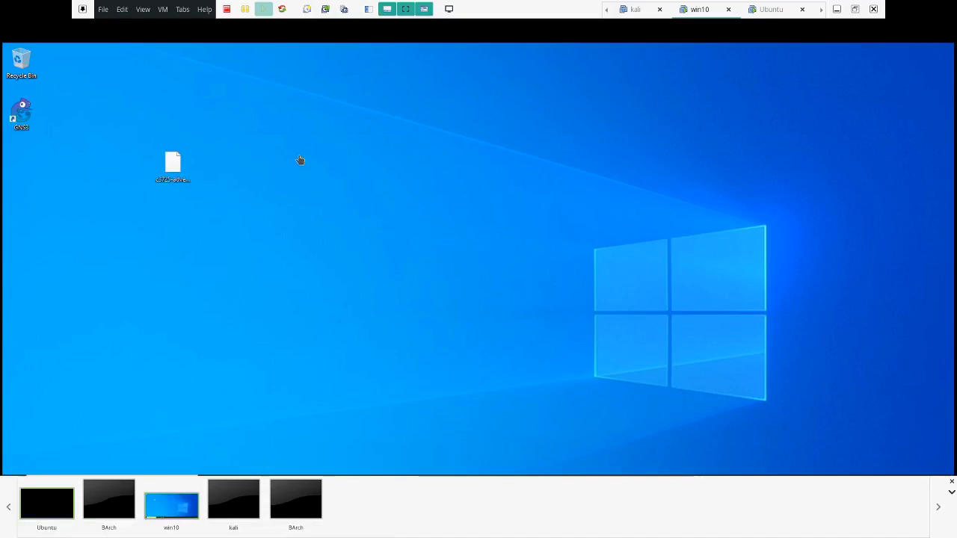
- Select the c3725 image file on the Windows desktop and check its file details
{"action": "left_click", "coordinate": [180, 163]}
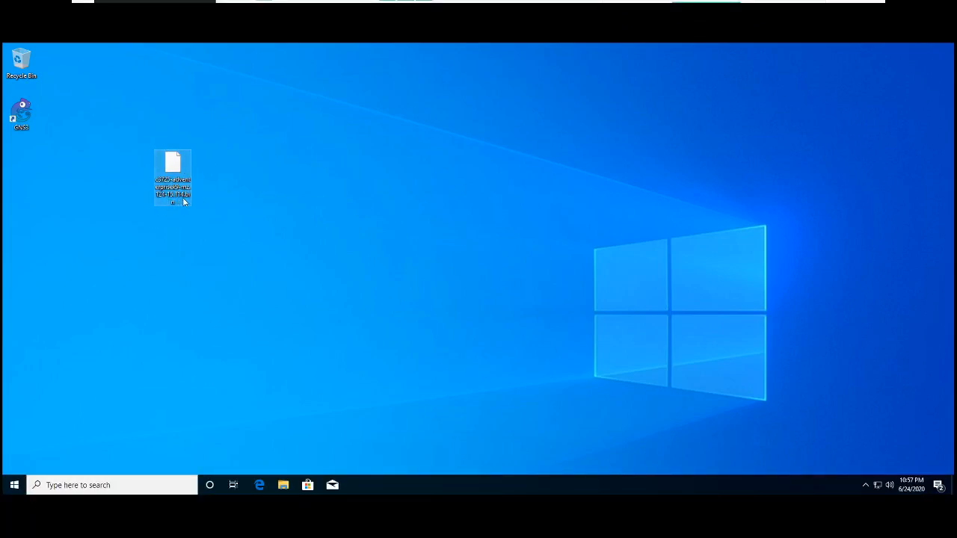
{"action": "mouse_move", "coordinate": [183, 202]}
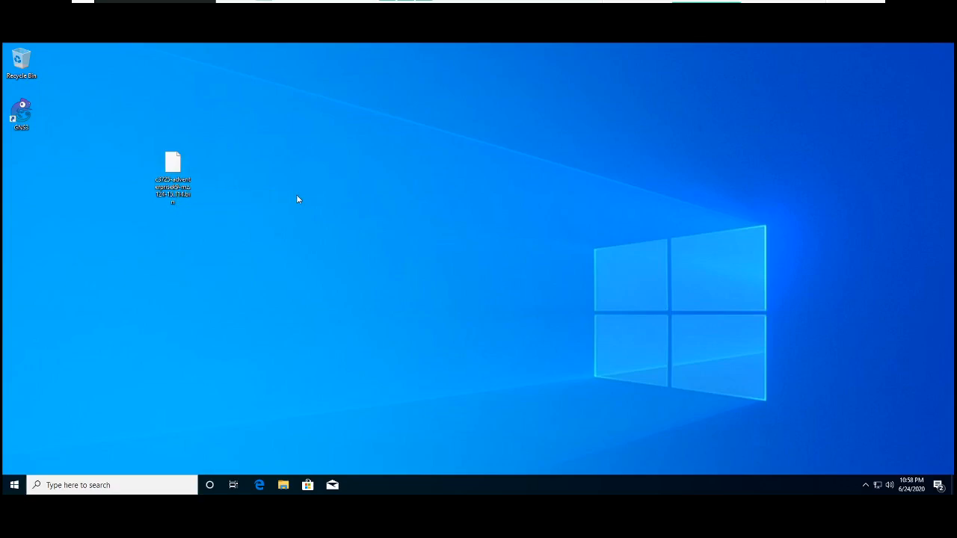
{"action": "left_click", "coordinate": [160, 202]}
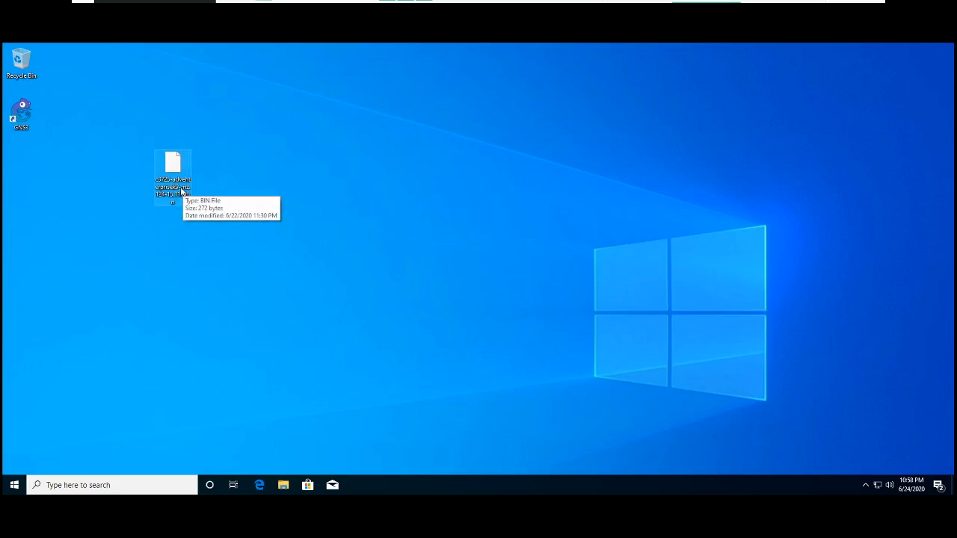
{"action": "left_click", "coordinate": [223, 216]}
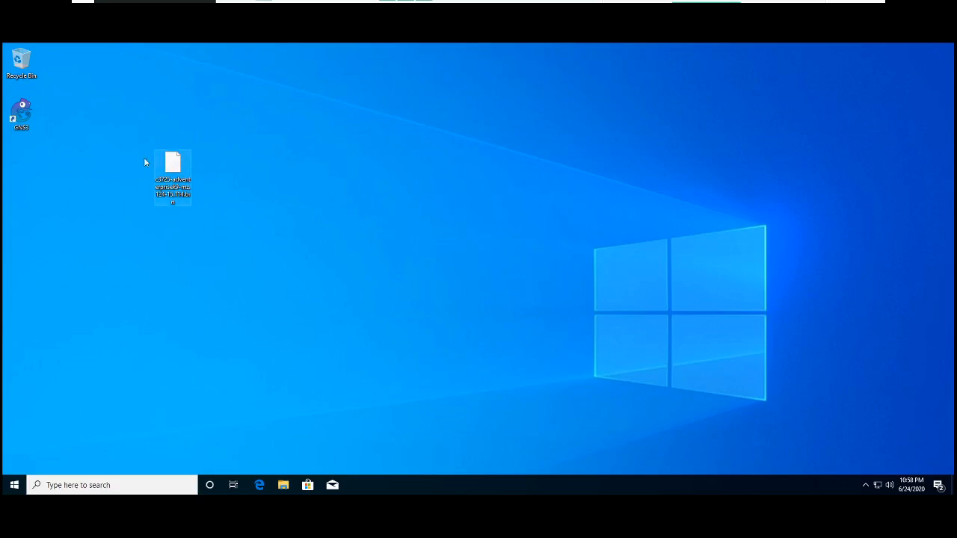
- Launch GNS3 from the desktop and create a new project named test_cisco
{"action": "double_click", "coordinate": [30, 120]}
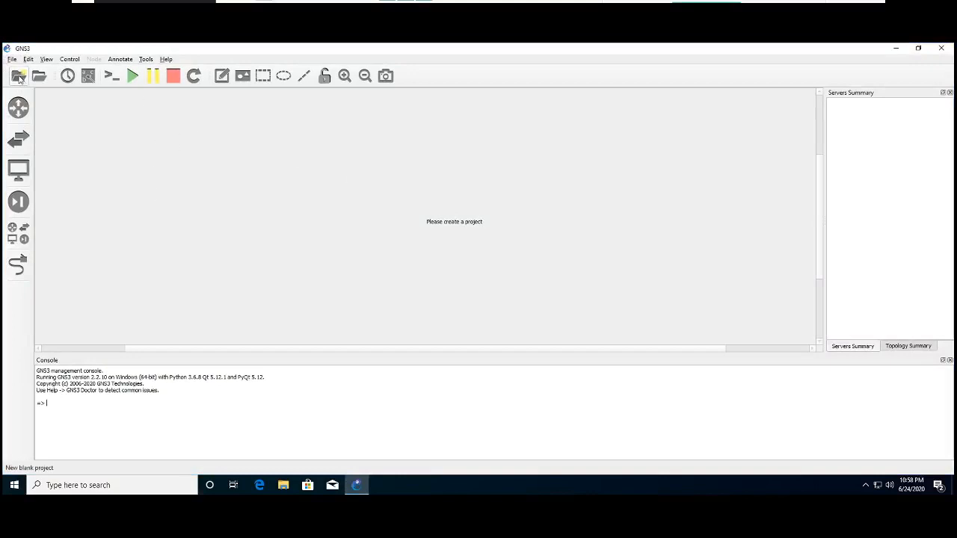
{"action": "left_click", "coordinate": [20, 78]}
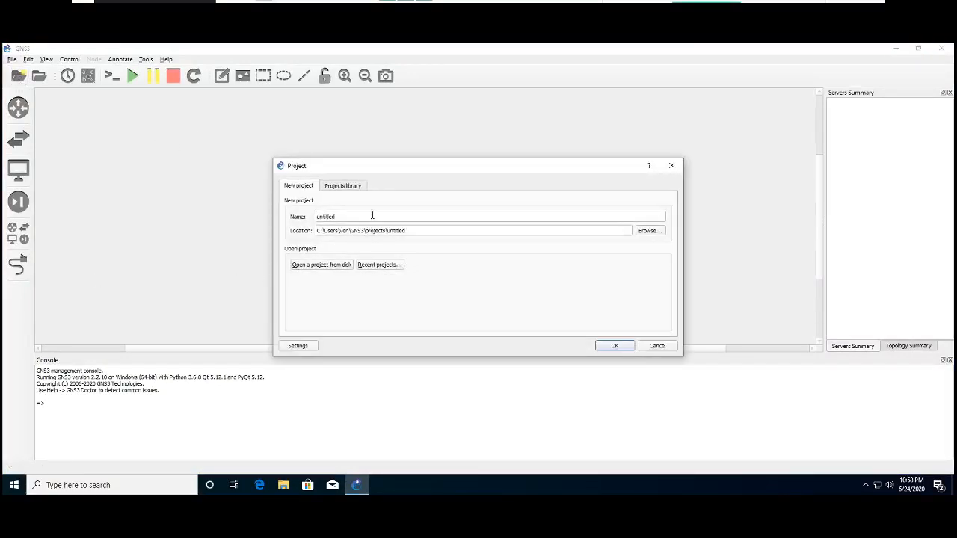
{"action": "double_click", "coordinate": [370, 216]}
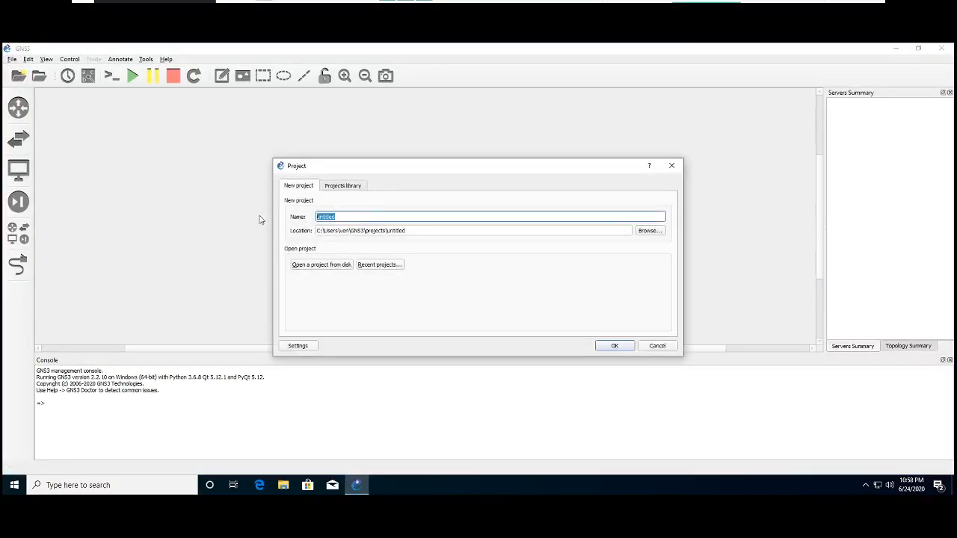
{"action": "type", "text": "test_cisco"}
{"action": "left_click", "coordinate": [615, 345]}
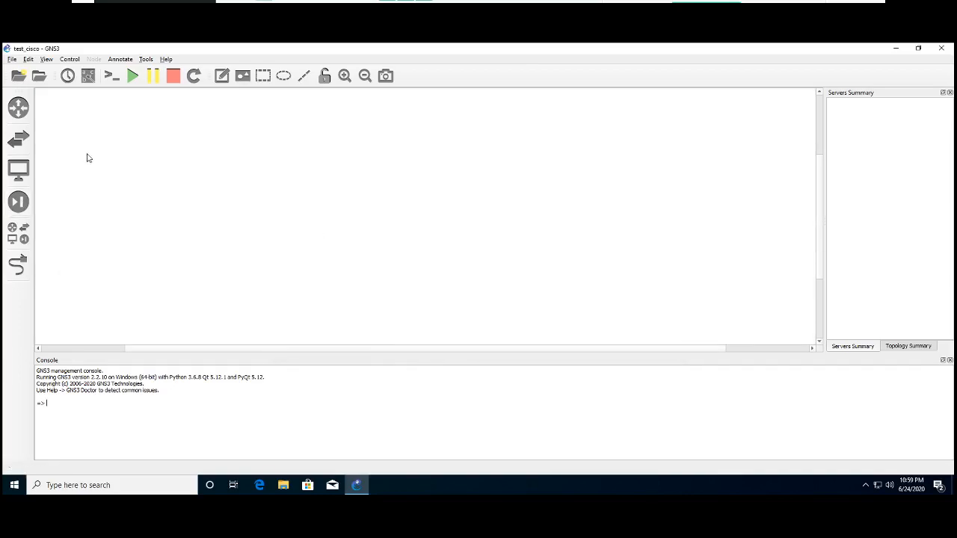
- Browse the available router devices and review the project and template commands
{"action": "left_click", "coordinate": [19, 109]}
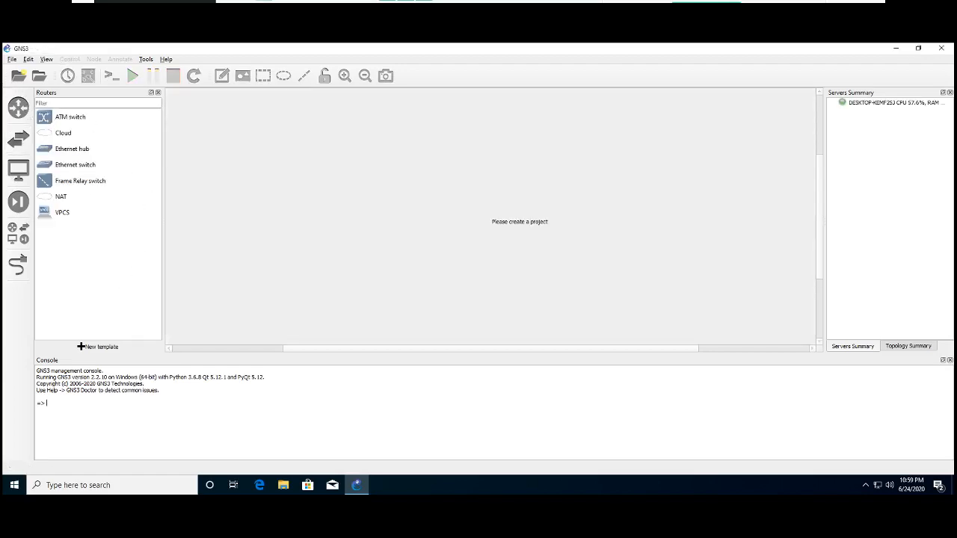
{"action": "left_click", "coordinate": [18, 107]}
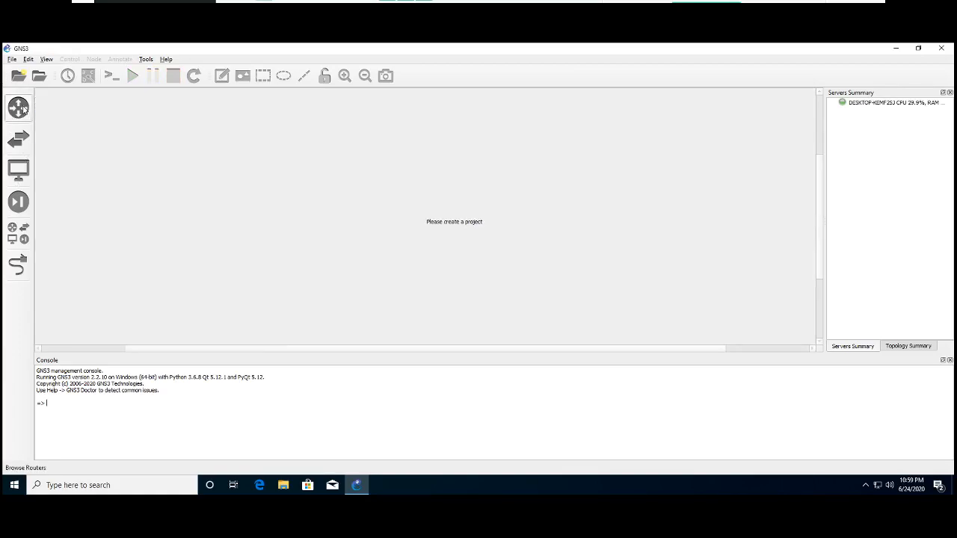
{"action": "left_click", "coordinate": [18, 107]}
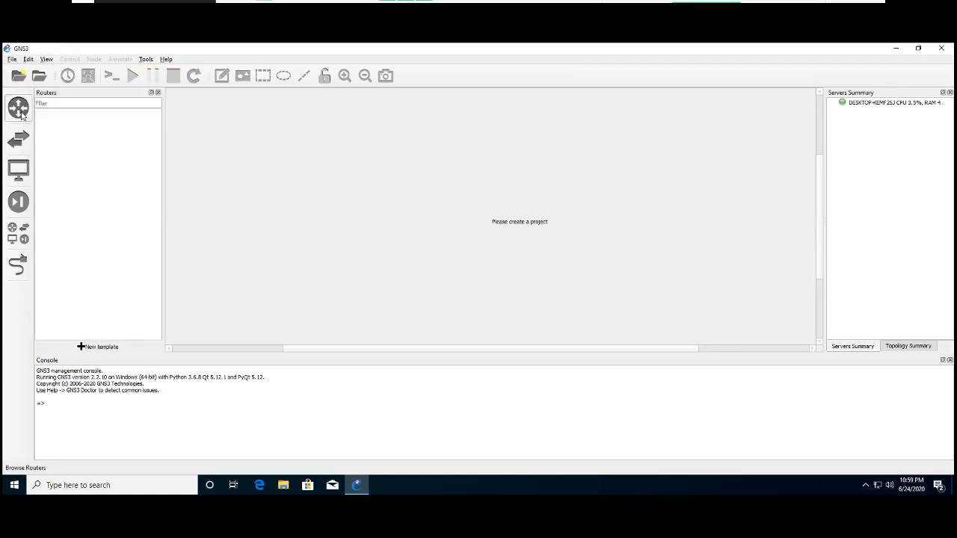
{"action": "left_click", "coordinate": [12, 60]}
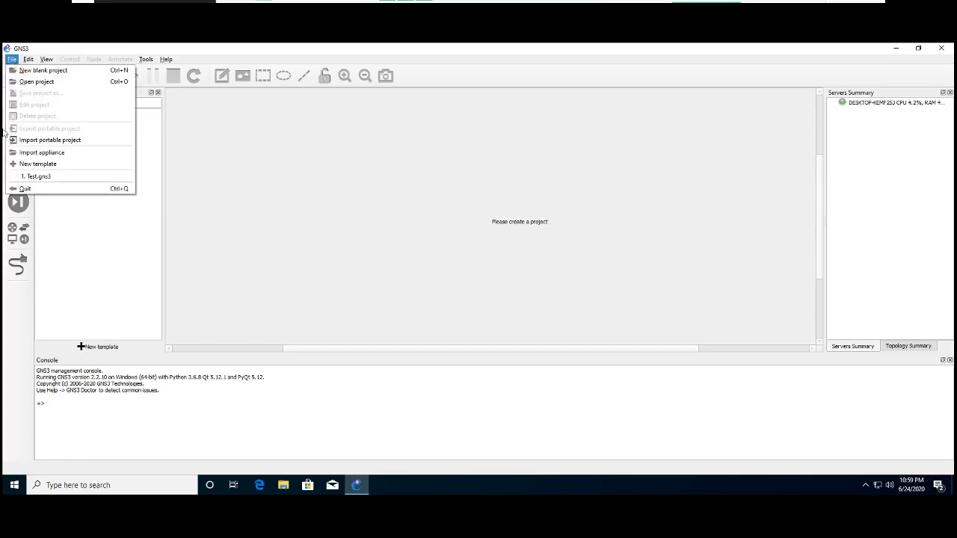
{"action": "left_click", "coordinate": [325, 247]}
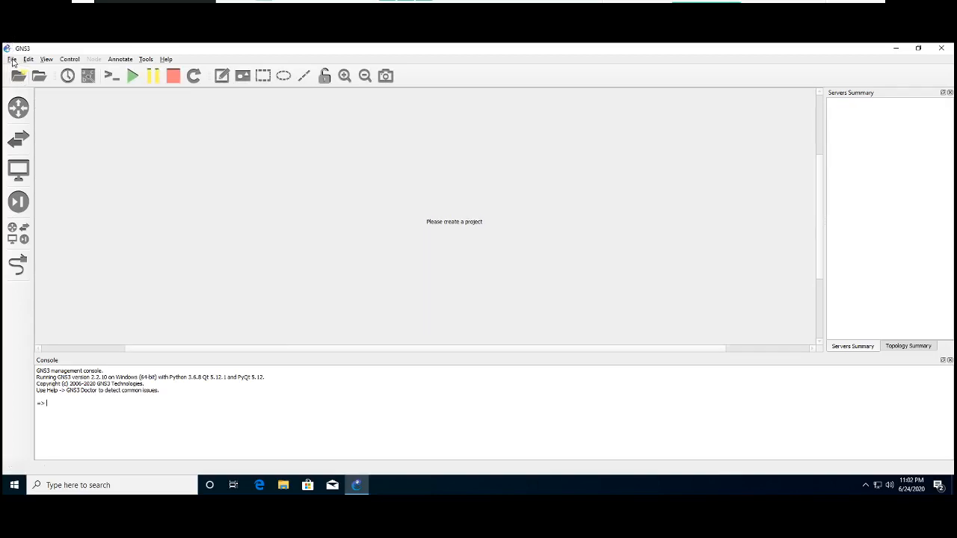
{"action": "left_click", "coordinate": [20, 107]}
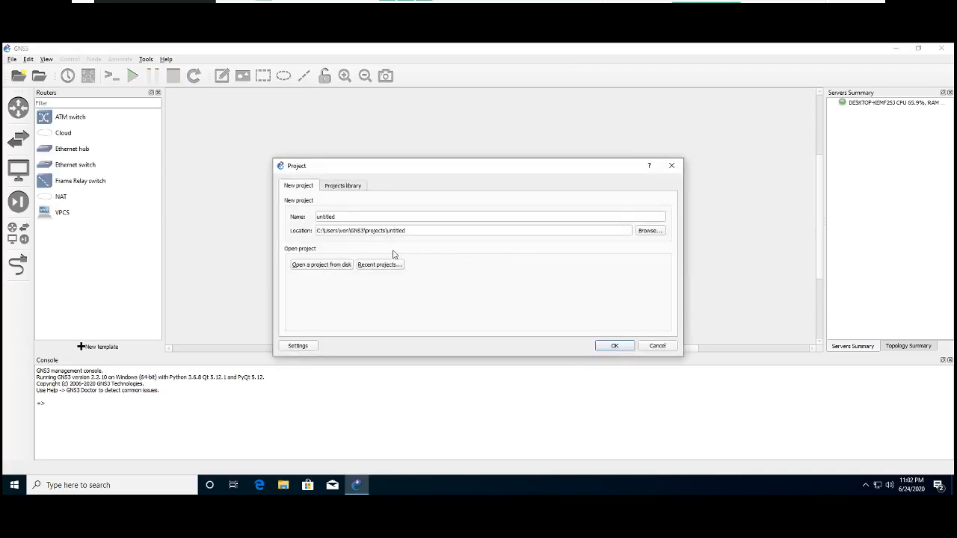
{"action": "left_click", "coordinate": [647, 231]}
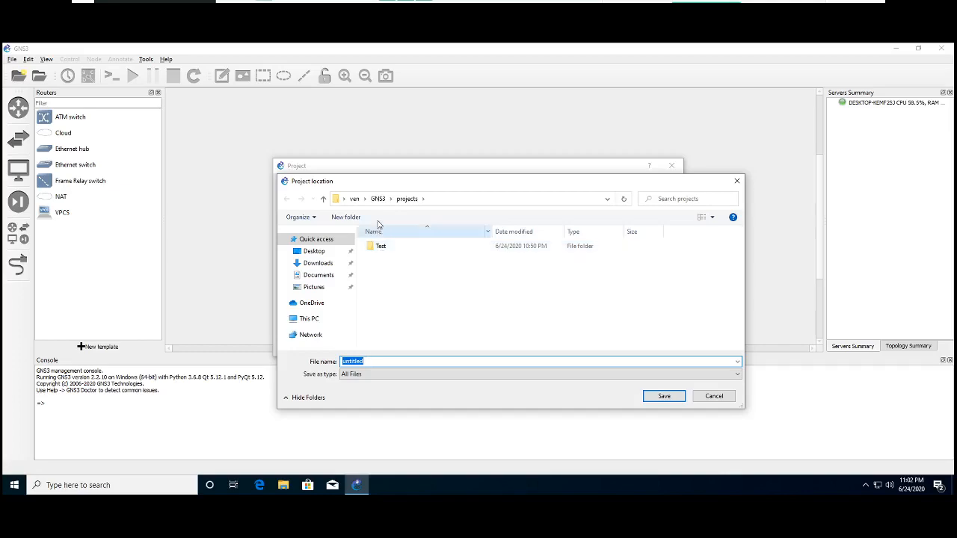
{"action": "left_click", "coordinate": [377, 199]}
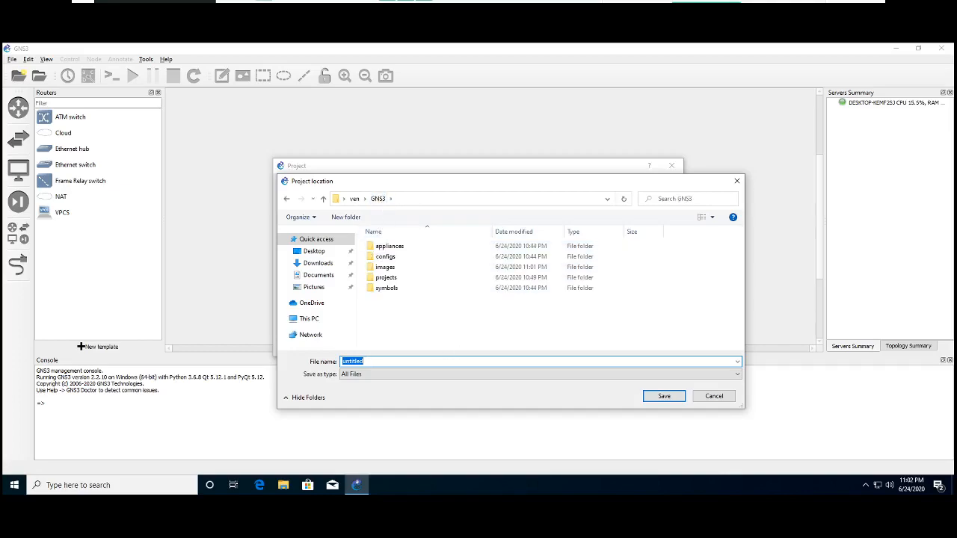
{"action": "left_click", "coordinate": [713, 396]}
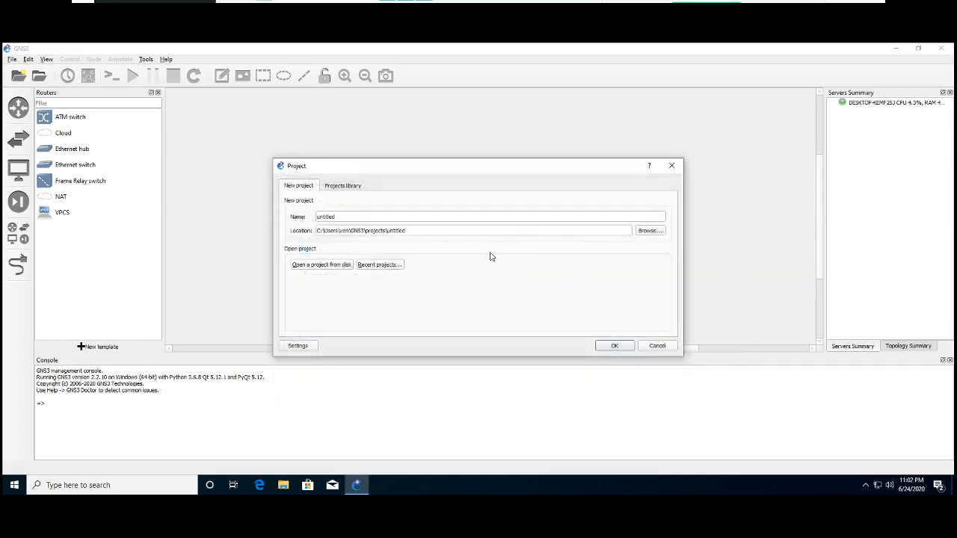
- Create a new project named test_cisco in the default projects folder
{"action": "left_click_drag", "start_coordinate": [338, 216], "coordinate": [314, 216]}
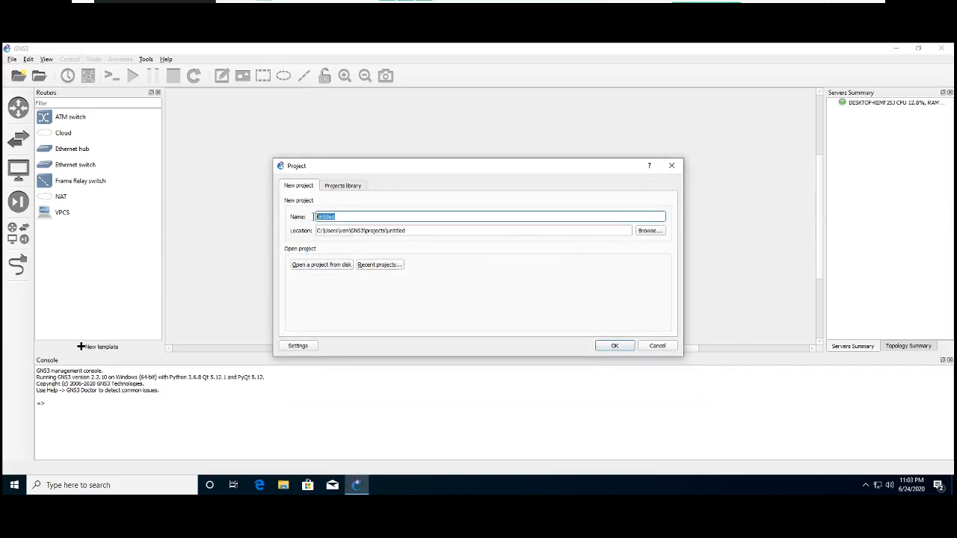
{"action": "type", "text": "test_cisco"}
{"action": "key", "text": "Return"}
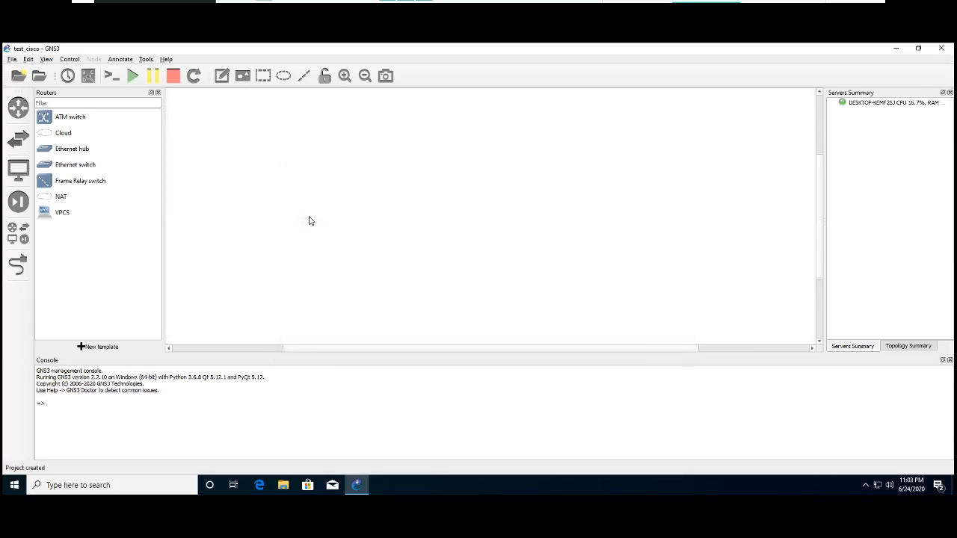
- Start a new router template, choosing to create it manually
{"action": "left_click", "coordinate": [19, 107]}
{"action": "left_click", "coordinate": [18, 107]}
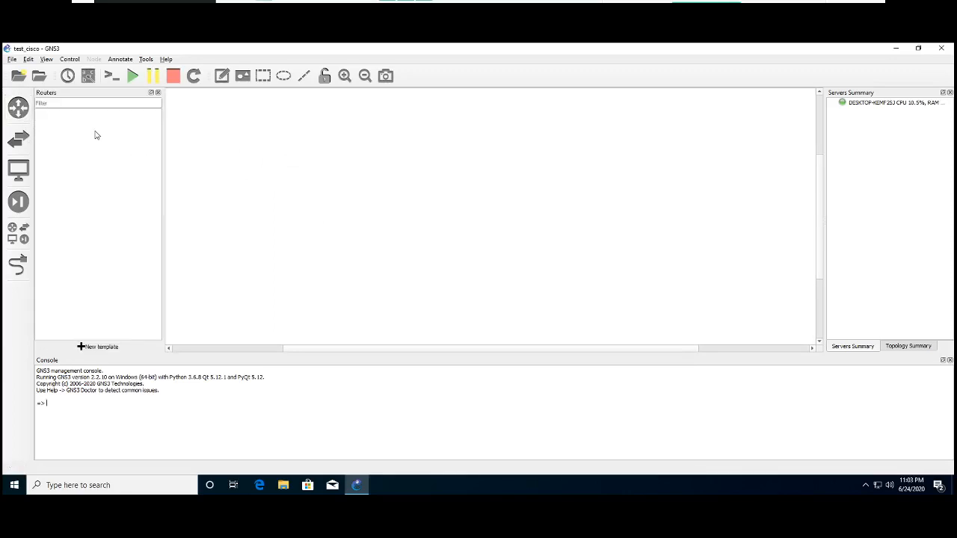
{"action": "left_click", "coordinate": [97, 346]}
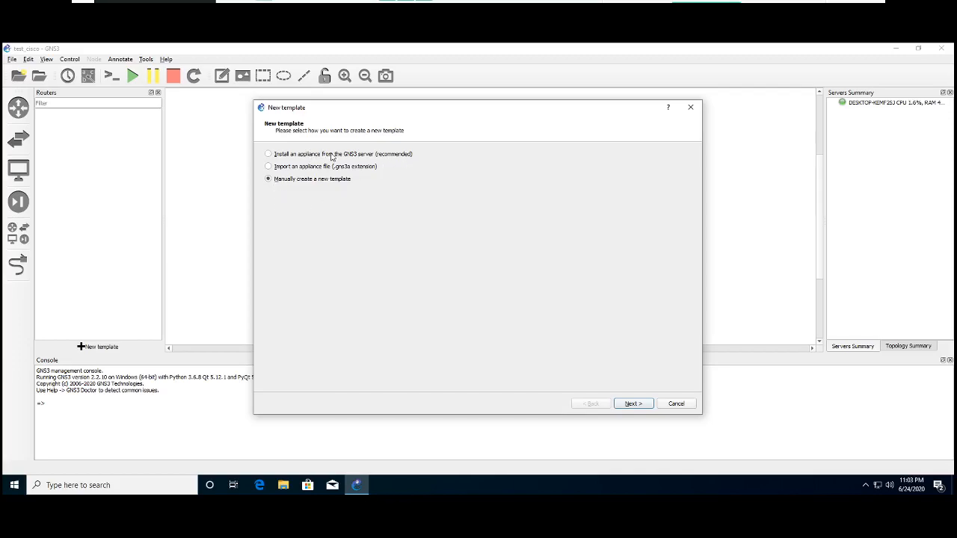
{"action": "left_click", "coordinate": [277, 156]}
{"action": "left_click", "coordinate": [269, 180]}
{"action": "key", "text": "Return"}
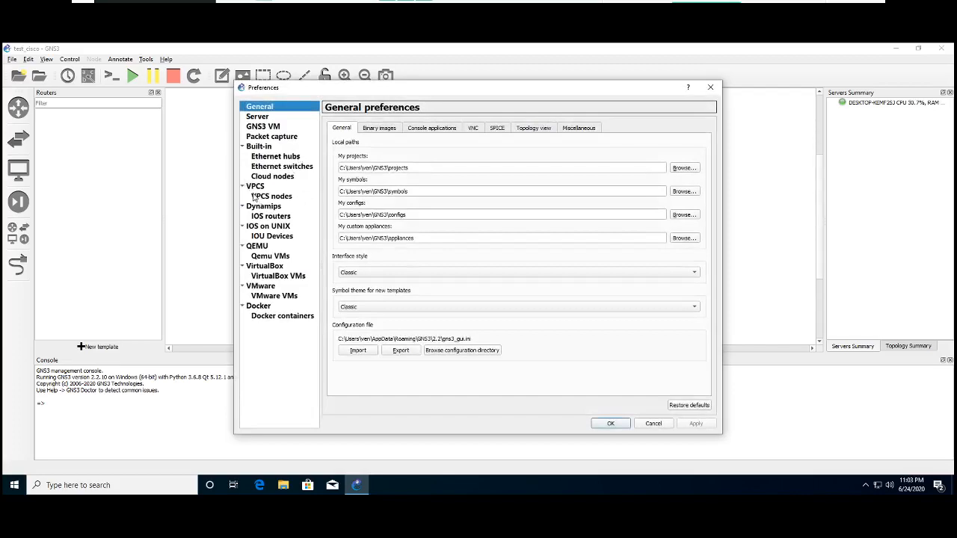
- Try to create a Dynamips IOS router template from the image c3725-adventerprisek9-mz.124-15.T14.image
{"action": "left_click", "coordinate": [268, 210]}
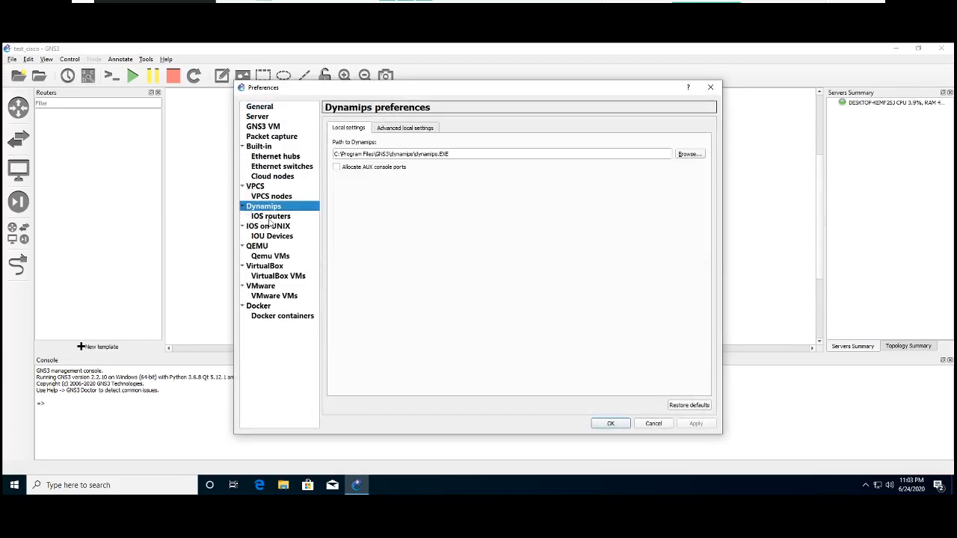
{"action": "left_click", "coordinate": [285, 216]}
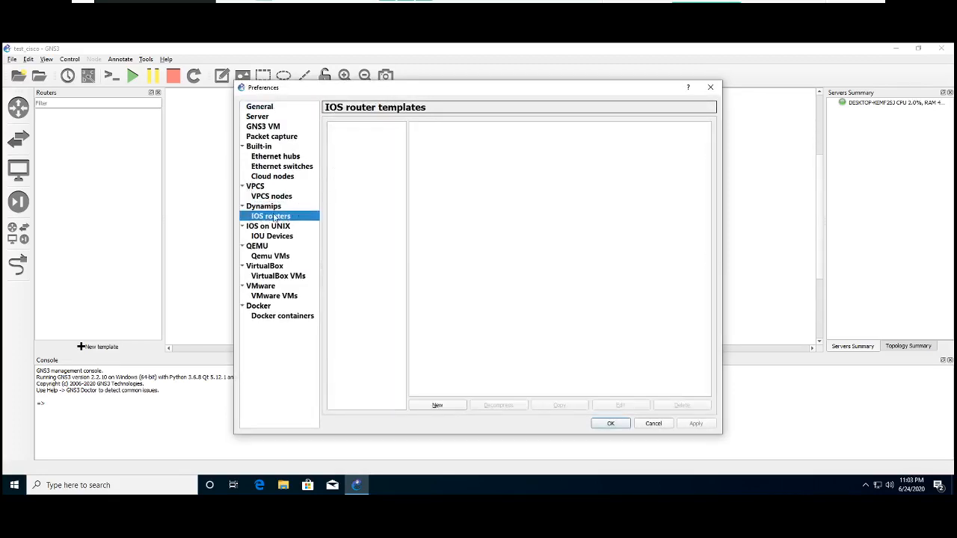
{"action": "left_click", "coordinate": [434, 406]}
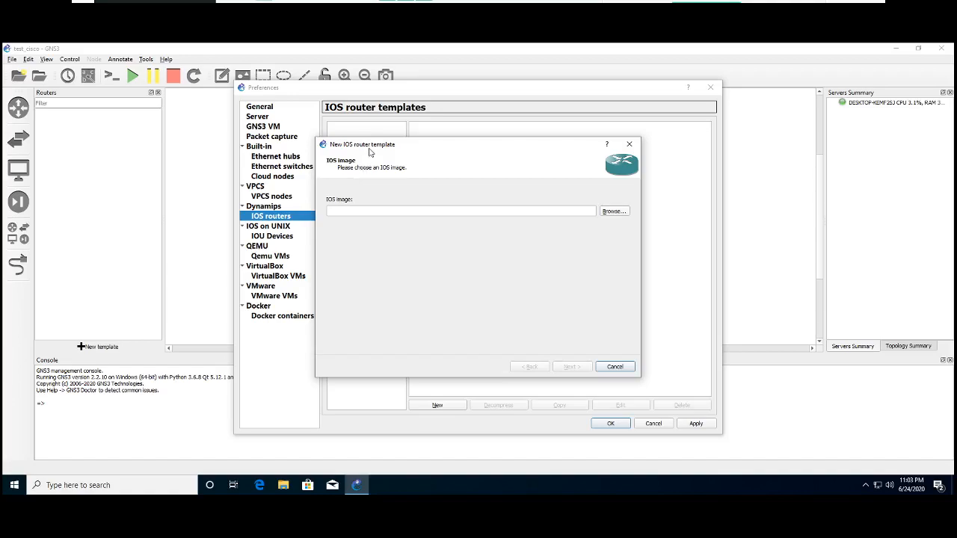
{"action": "left_click_drag", "start_coordinate": [369, 150], "coordinate": [496, 149]}
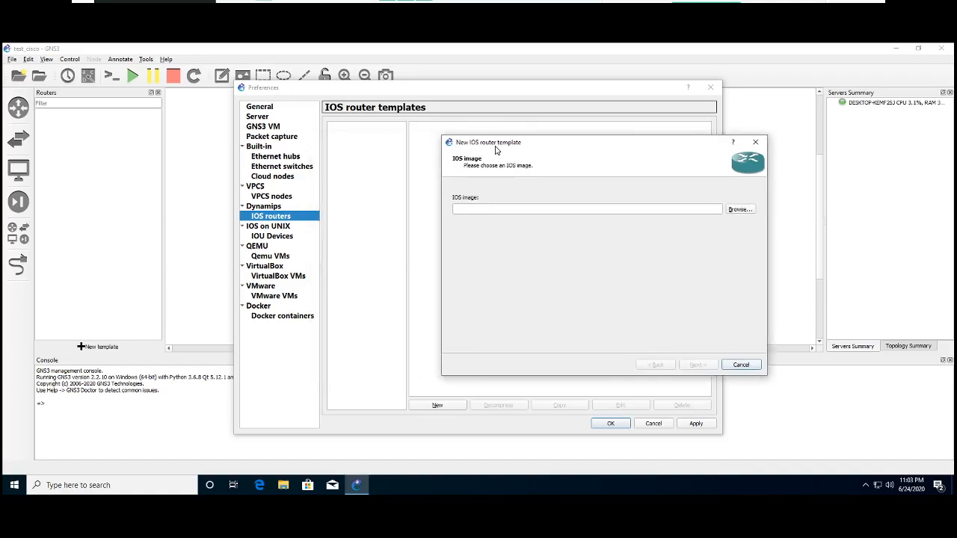
{"action": "left_click", "coordinate": [731, 211]}
{"action": "left_click", "coordinate": [583, 223]}
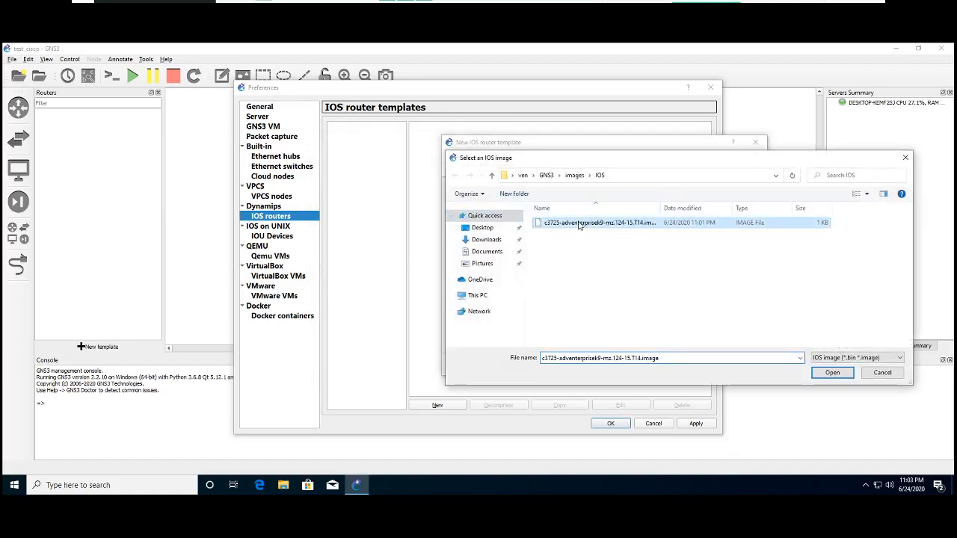
{"action": "left_click", "coordinate": [832, 373]}
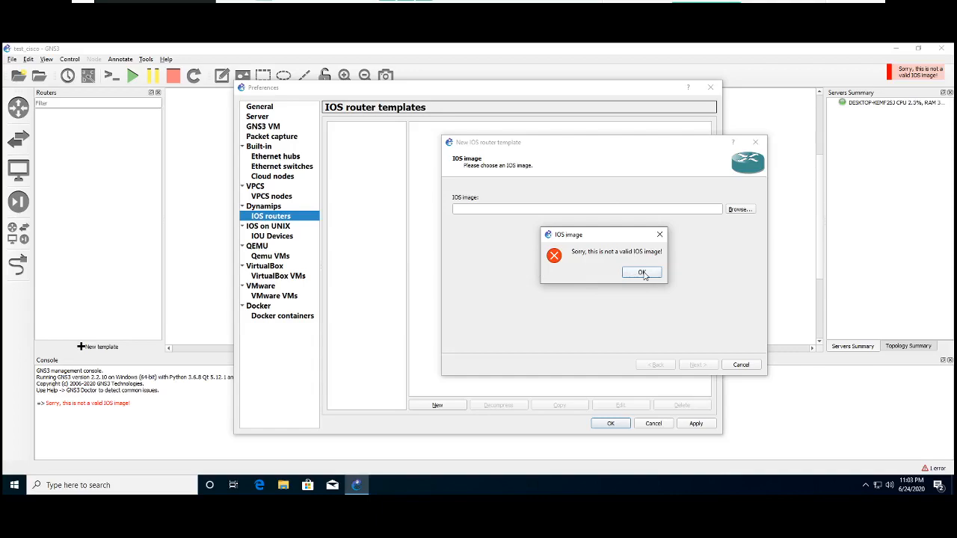
{"action": "left_click", "coordinate": [641, 271]}
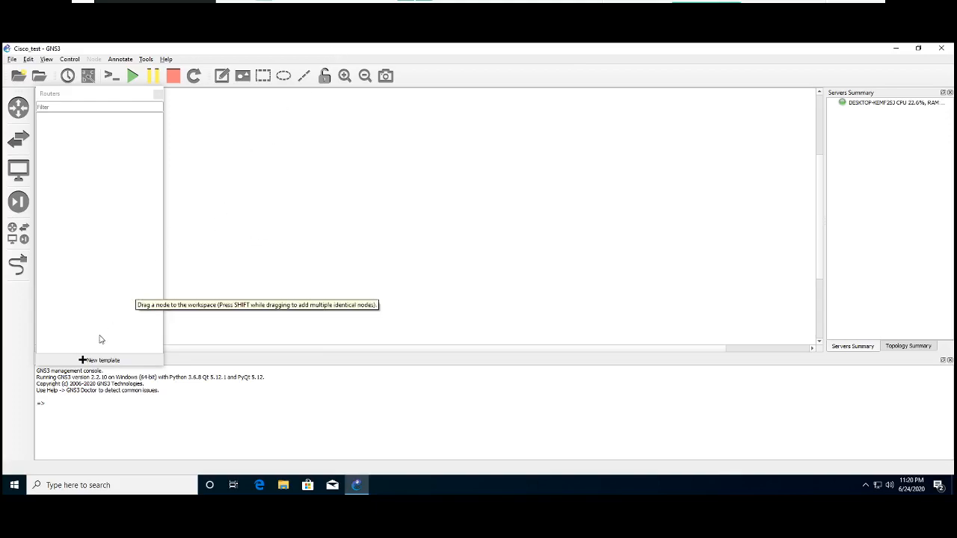
- Try to install the Cisco 3725 router appliance from the GNS3 server on the local computer
{"action": "left_click", "coordinate": [88, 364]}
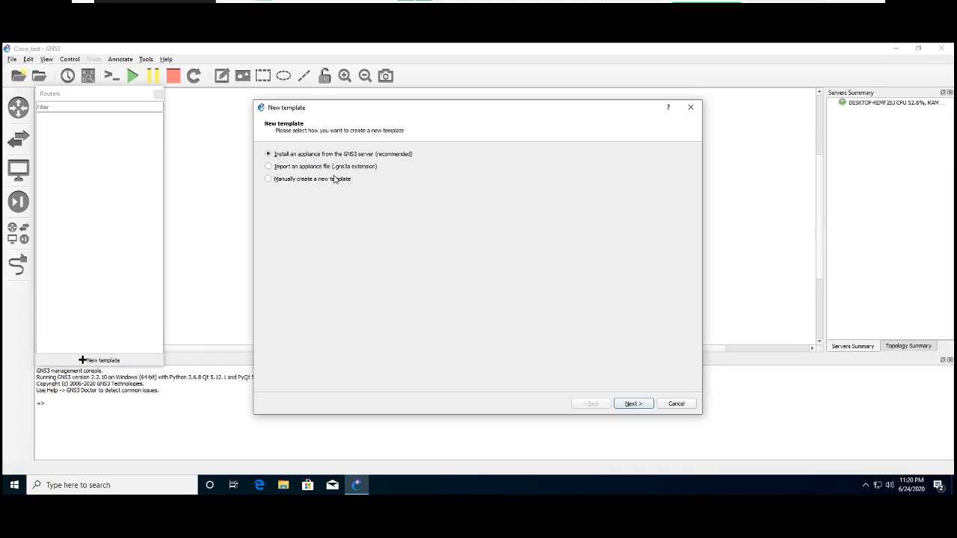
{"action": "left_click", "coordinate": [632, 403]}
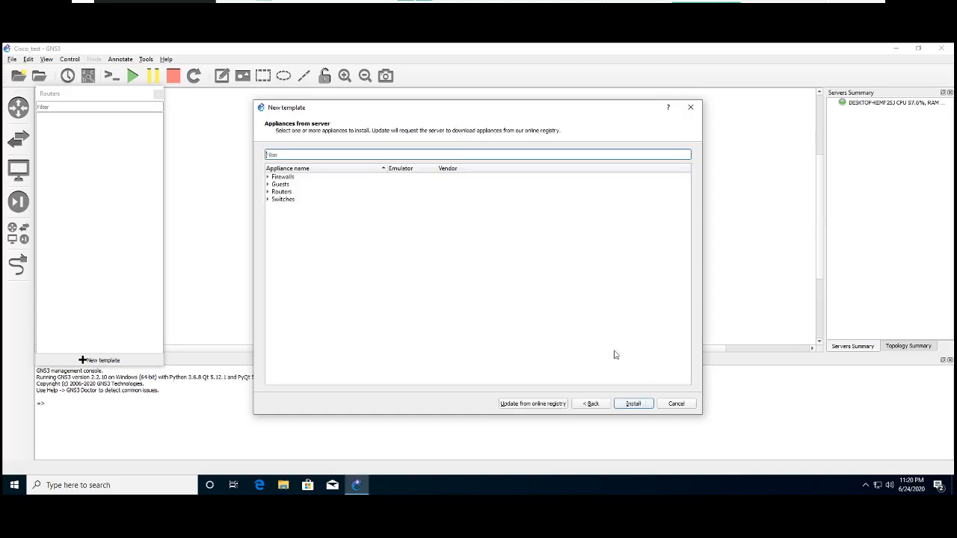
{"action": "left_click", "coordinate": [268, 192]}
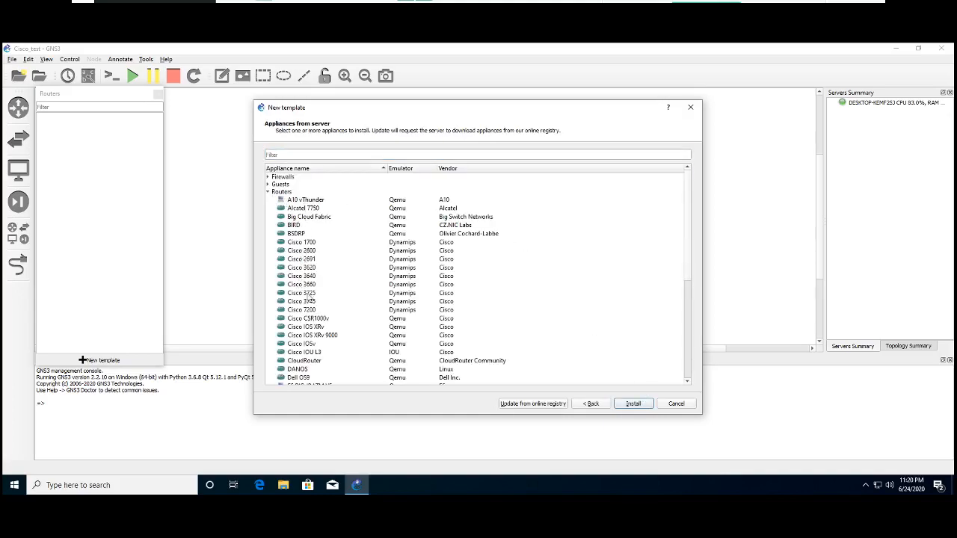
{"action": "left_click", "coordinate": [308, 293]}
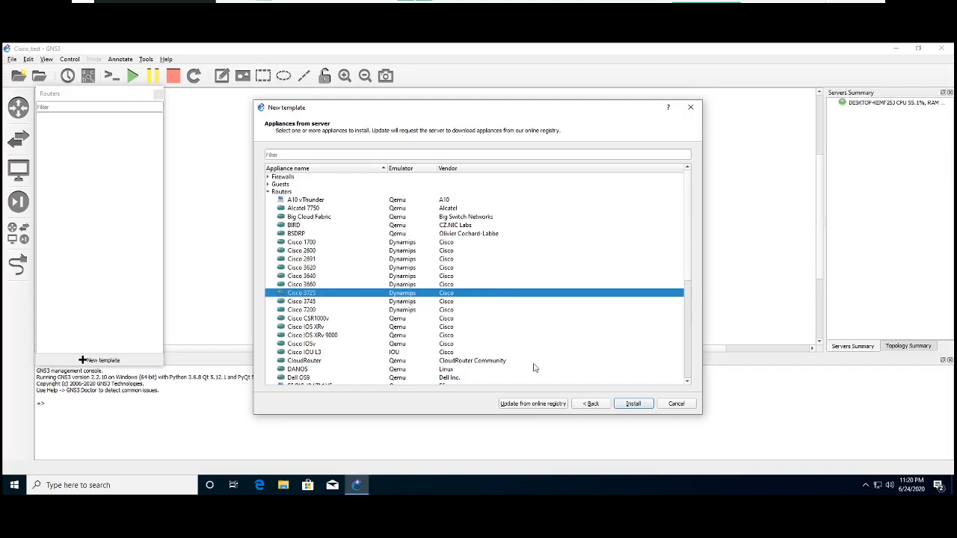
{"action": "left_click", "coordinate": [630, 404]}
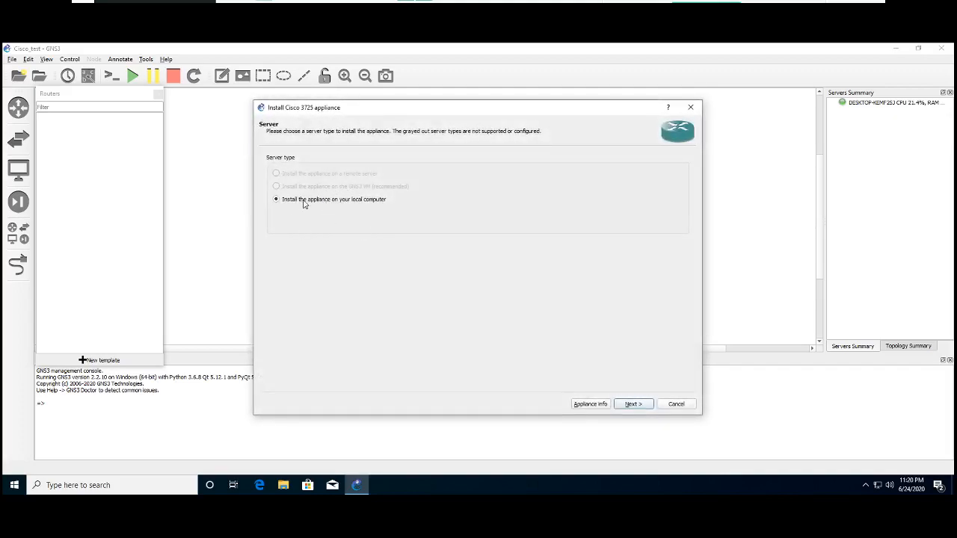
{"action": "left_click", "coordinate": [634, 403]}
{"action": "left_click", "coordinate": [451, 169]}
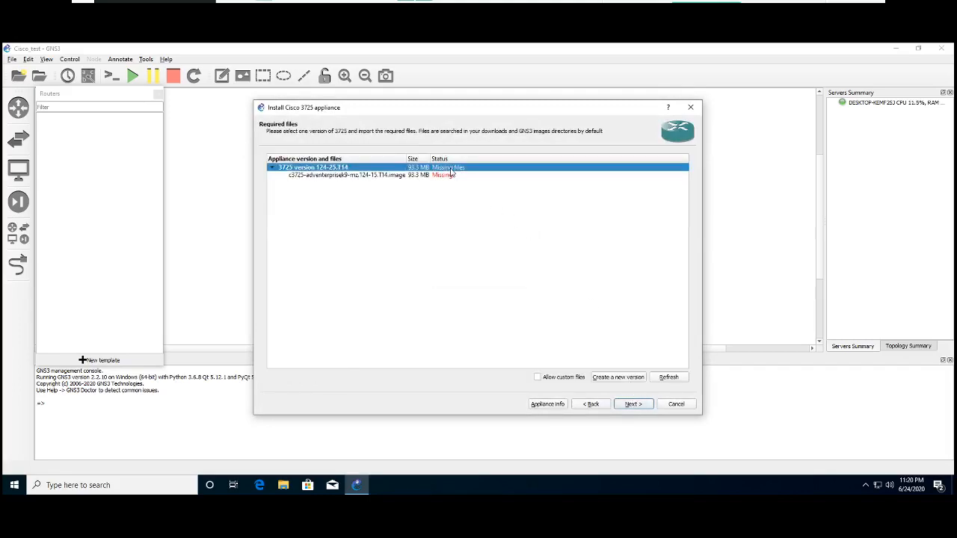
- Review the appliance information for the required c3725-adventerprisek9-mz.124-15.T14.image file and cancel the appliance installation
{"action": "left_click", "coordinate": [431, 175]}
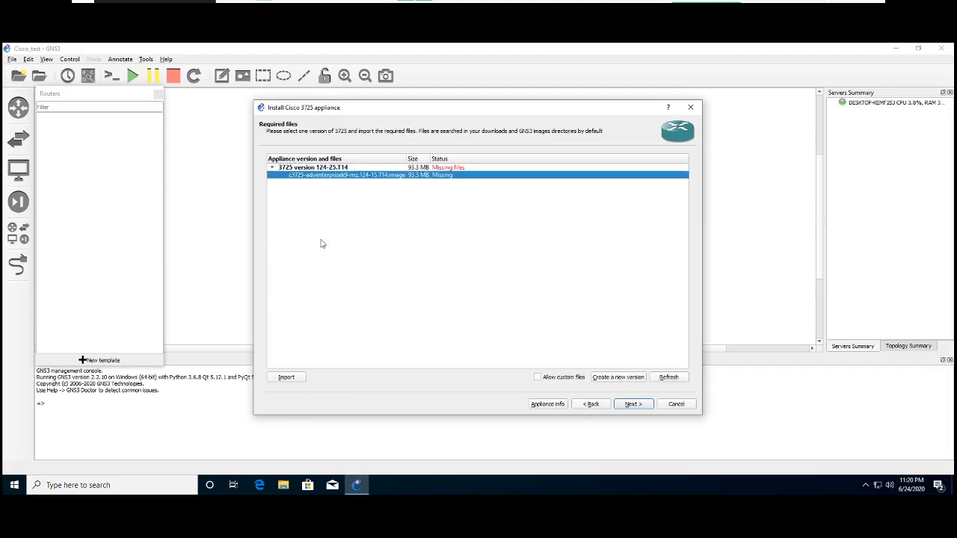
{"action": "left_click", "coordinate": [546, 404]}
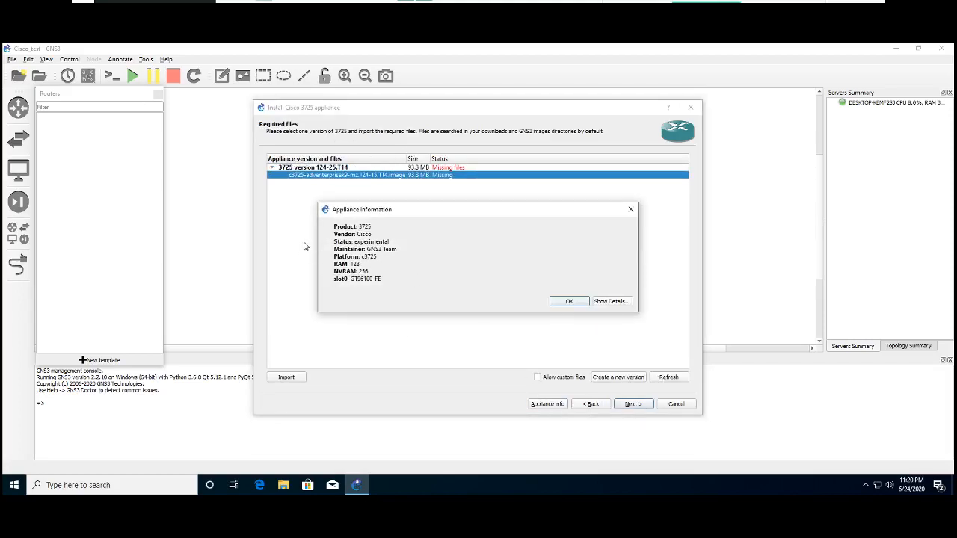
{"action": "left_click", "coordinate": [572, 303]}
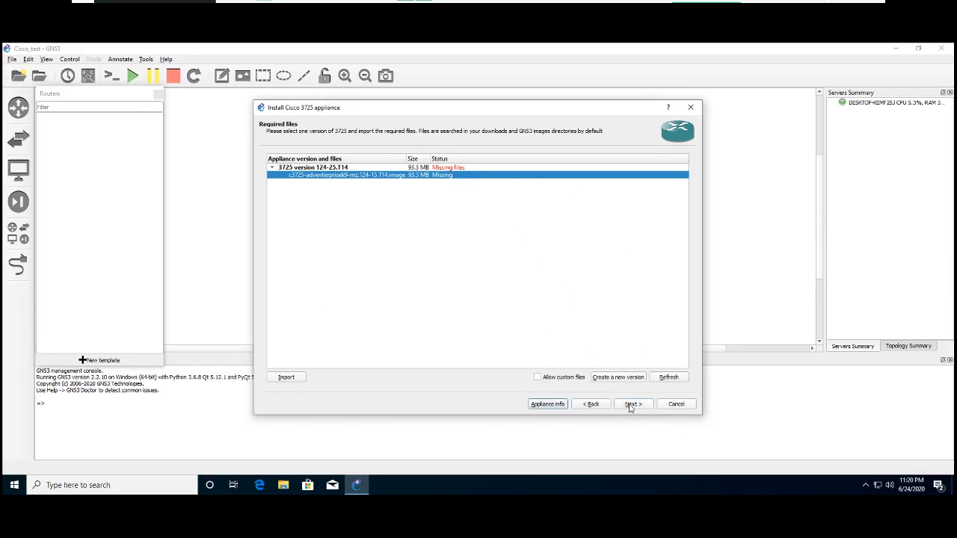
{"action": "left_click", "coordinate": [688, 405]}
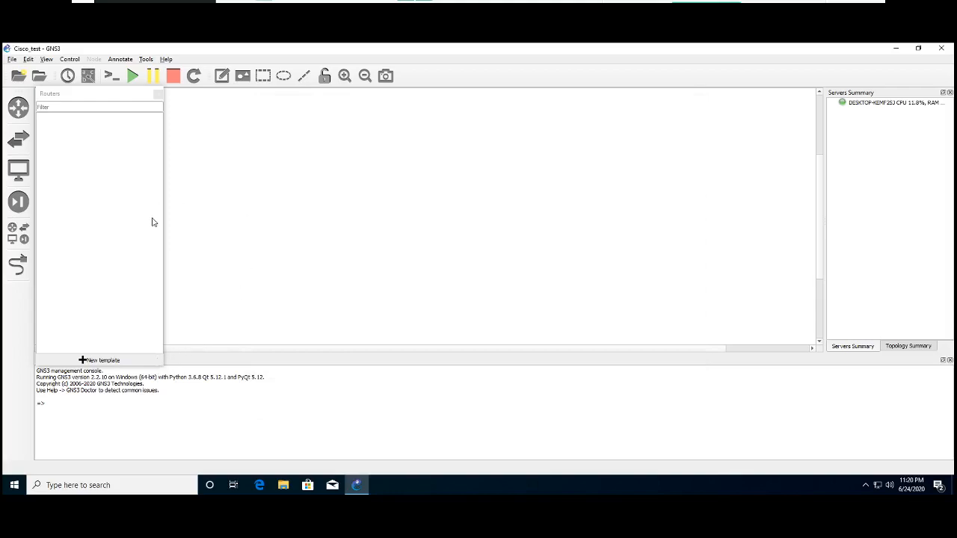
- Choose to create a template manually and start a new Dynamips IOS router template
{"action": "left_click", "coordinate": [111, 361]}
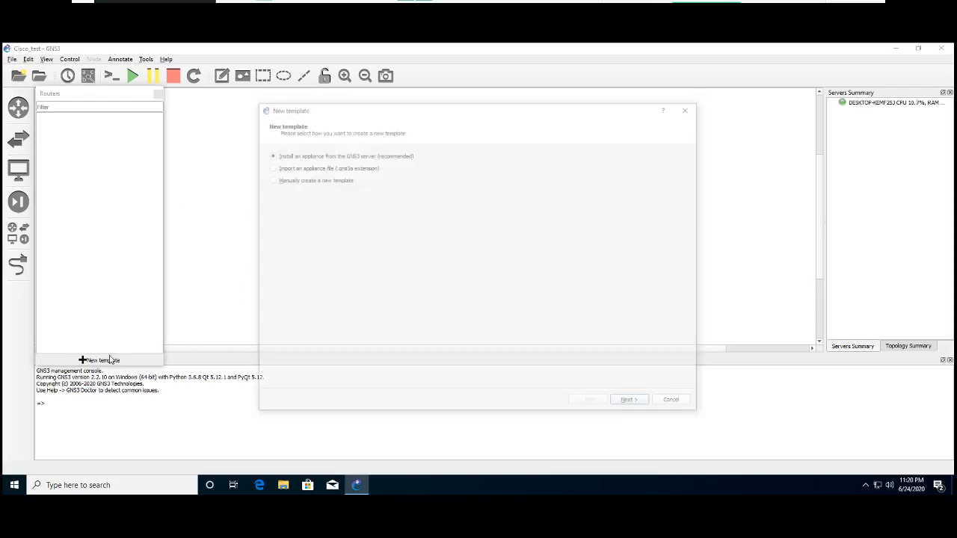
{"action": "left_click", "coordinate": [285, 181]}
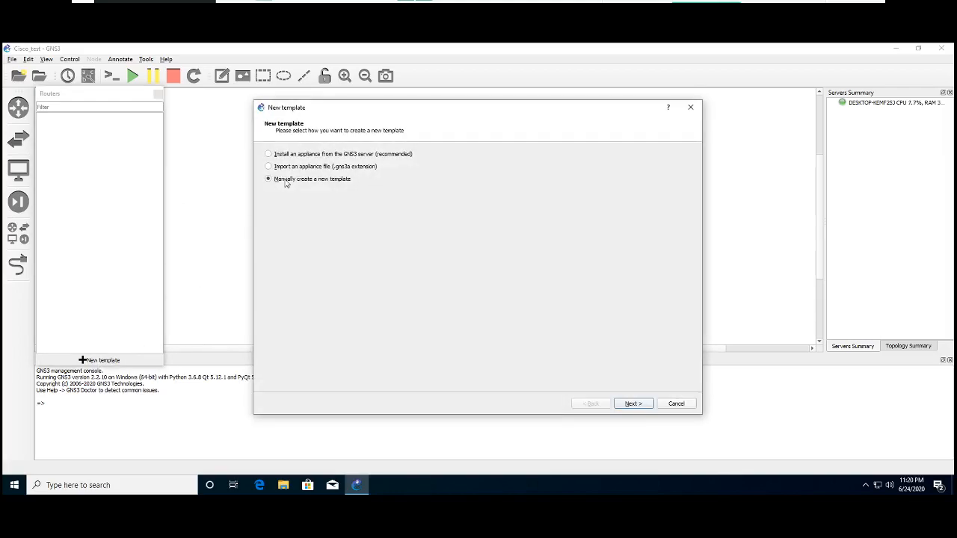
{"action": "left_click", "coordinate": [634, 404]}
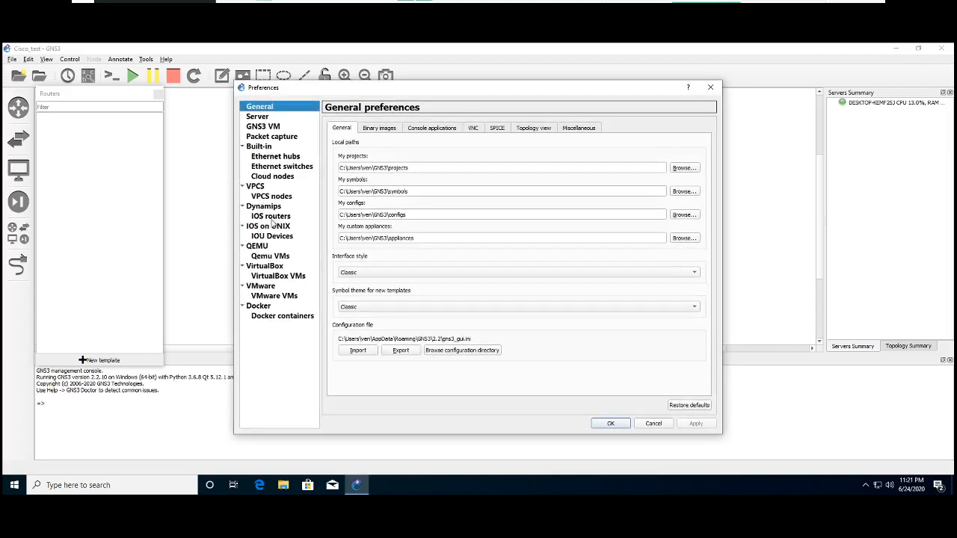
{"action": "left_click", "coordinate": [270, 217]}
{"action": "left_click", "coordinate": [263, 208]}
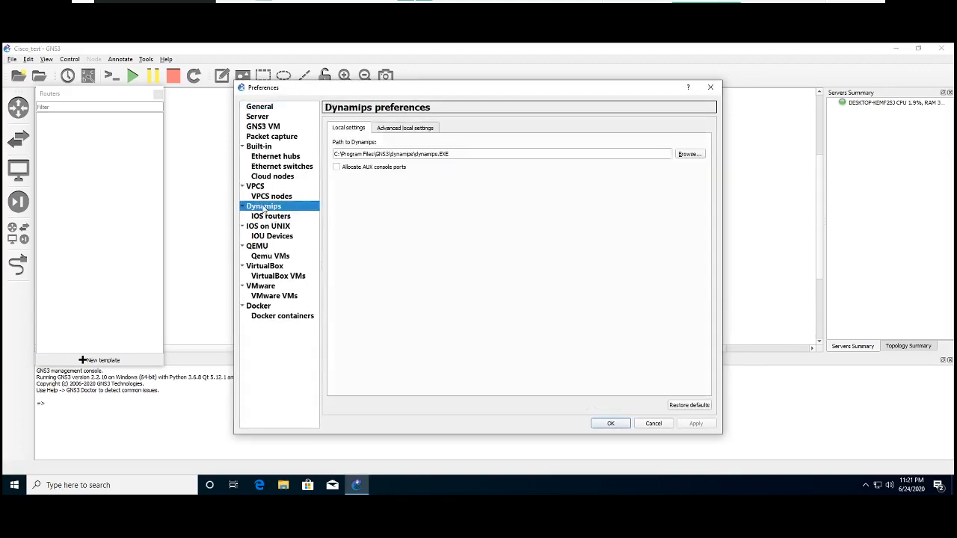
{"action": "left_click", "coordinate": [278, 219]}
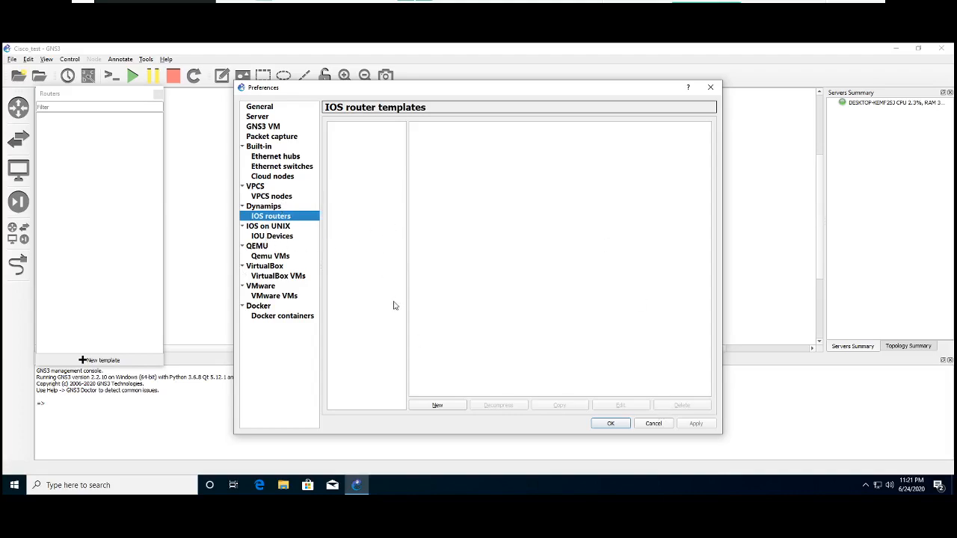
{"action": "left_click", "coordinate": [437, 407]}
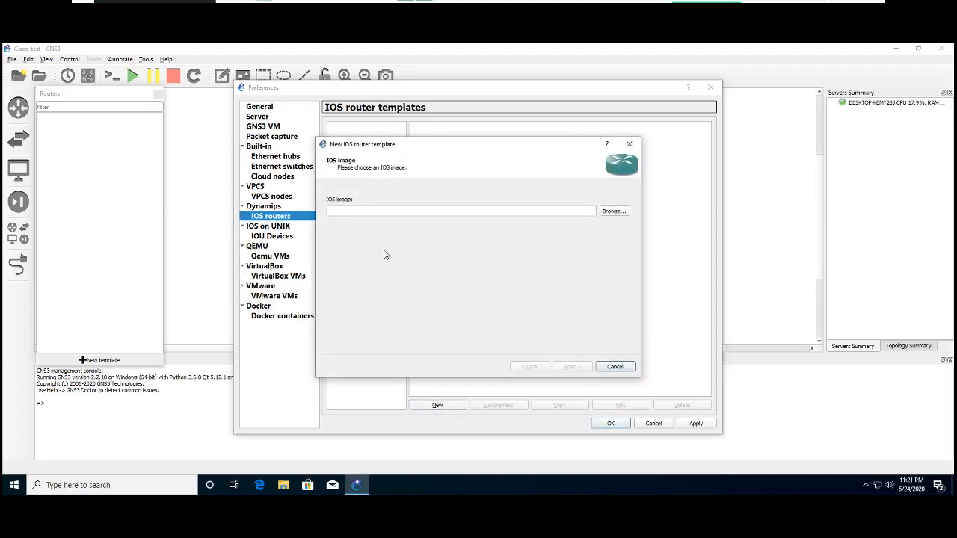
- Load c3725-adventerprisek9-mz.124-15.T14.bin from the Desktop as the IOS image and have it decompressed
{"action": "left_click", "coordinate": [614, 211]}
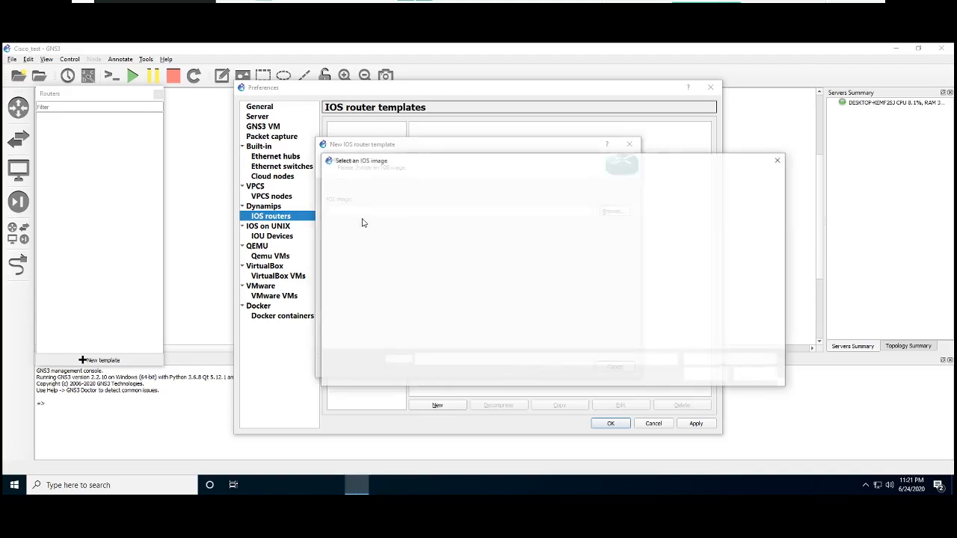
{"action": "left_click", "coordinate": [356, 230]}
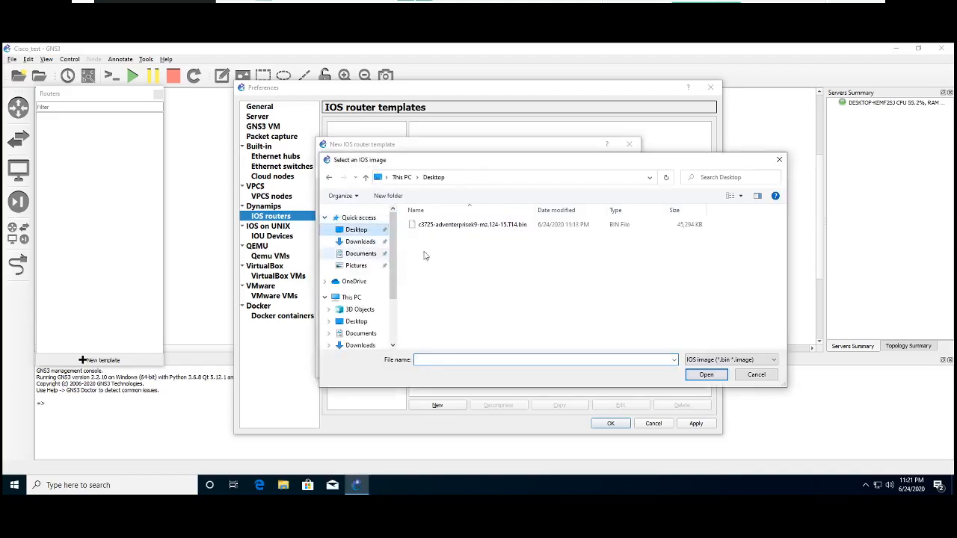
{"action": "left_click", "coordinate": [452, 226]}
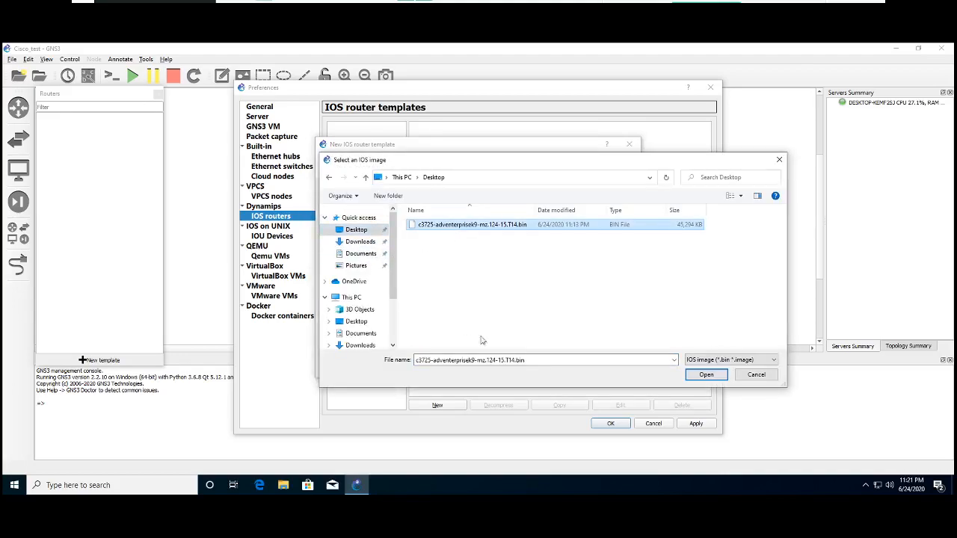
{"action": "left_click", "coordinate": [712, 378]}
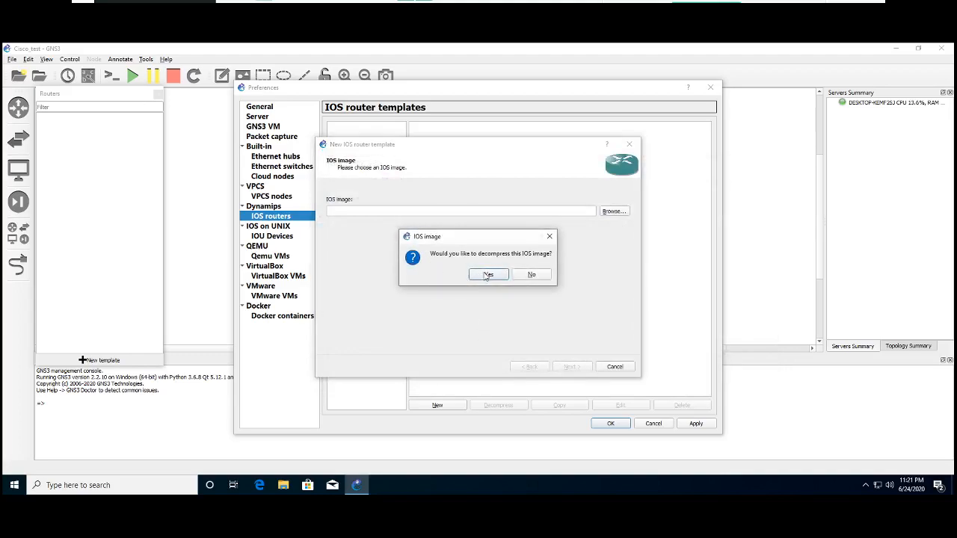
{"action": "left_click", "coordinate": [488, 275]}
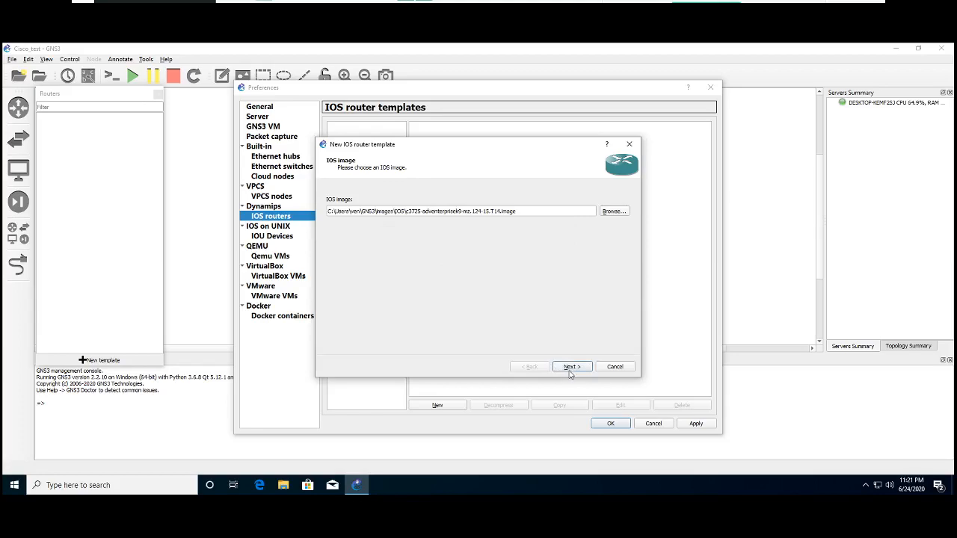
- Keep c3725 as the router's name and platform and check the chassis choices
{"action": "left_click", "coordinate": [572, 368]}
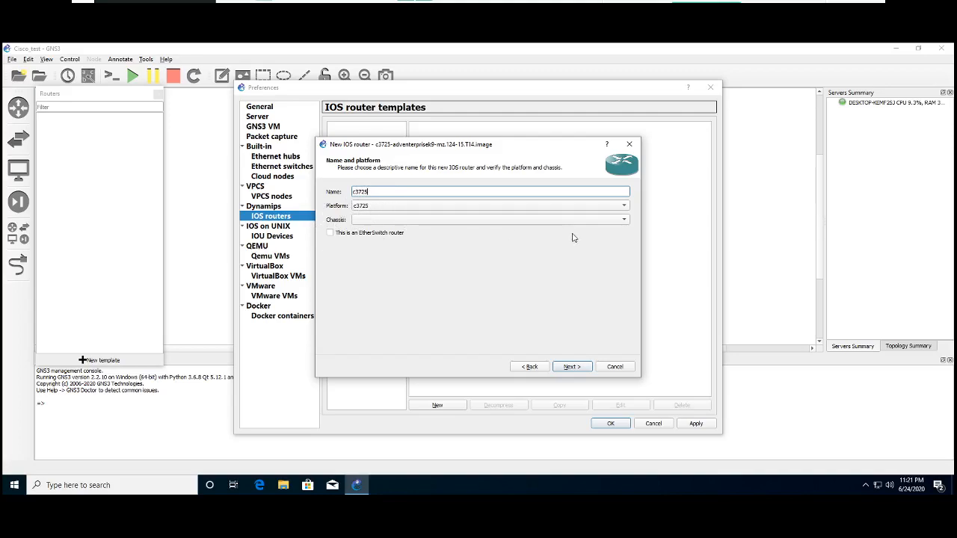
{"action": "left_click", "coordinate": [572, 367]}
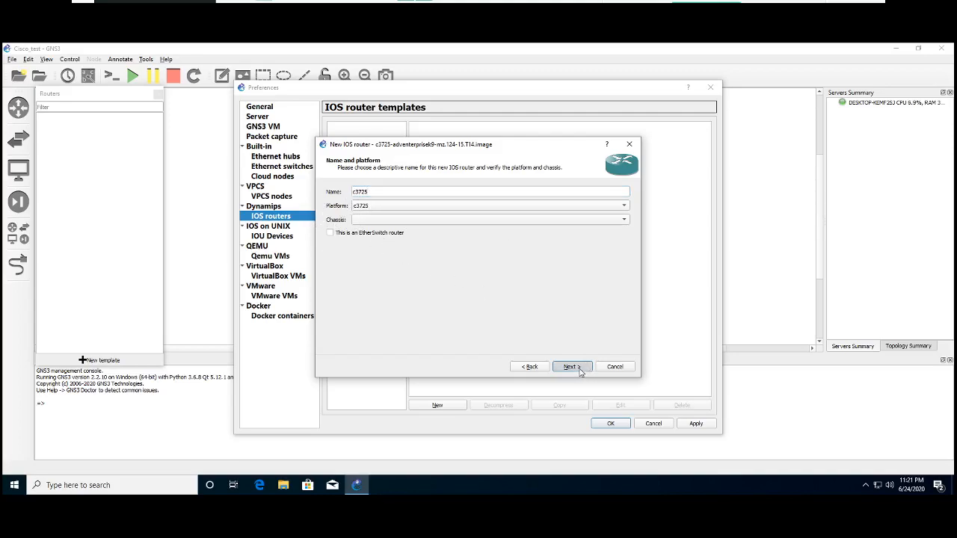
{"action": "left_click", "coordinate": [532, 366]}
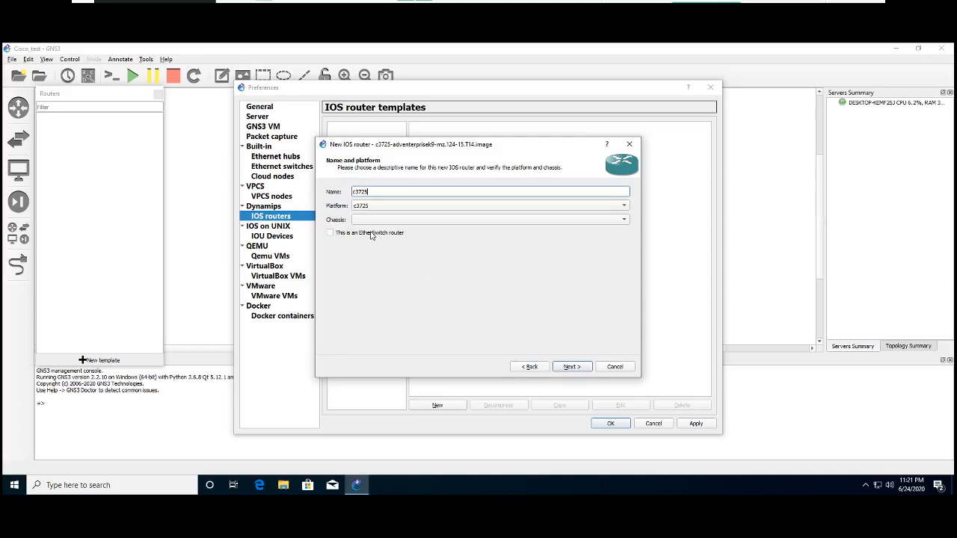
{"action": "left_click", "coordinate": [619, 222]}
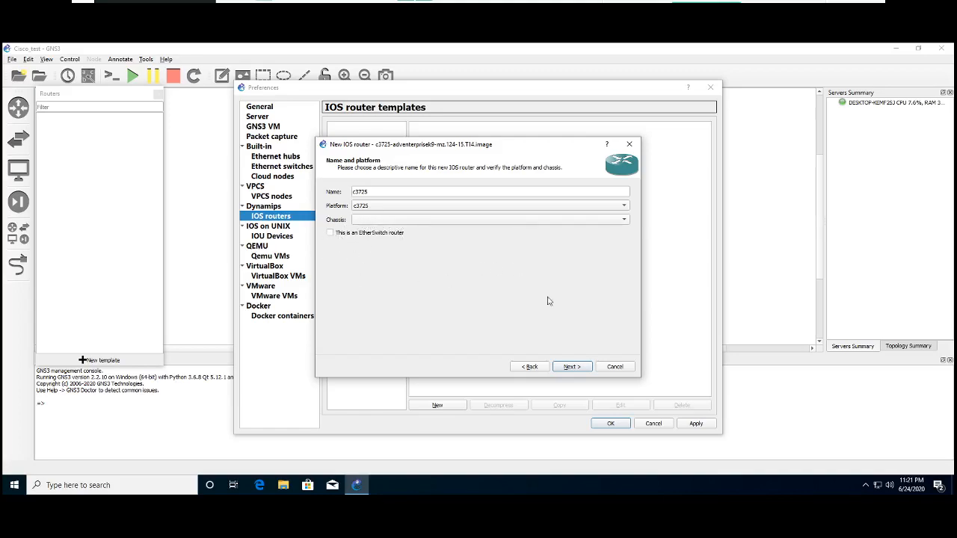
- Proceed to the router's memory settings and open the minimum and maximum RAM requirement check in Microsoft Edge
{"action": "left_click", "coordinate": [575, 367]}
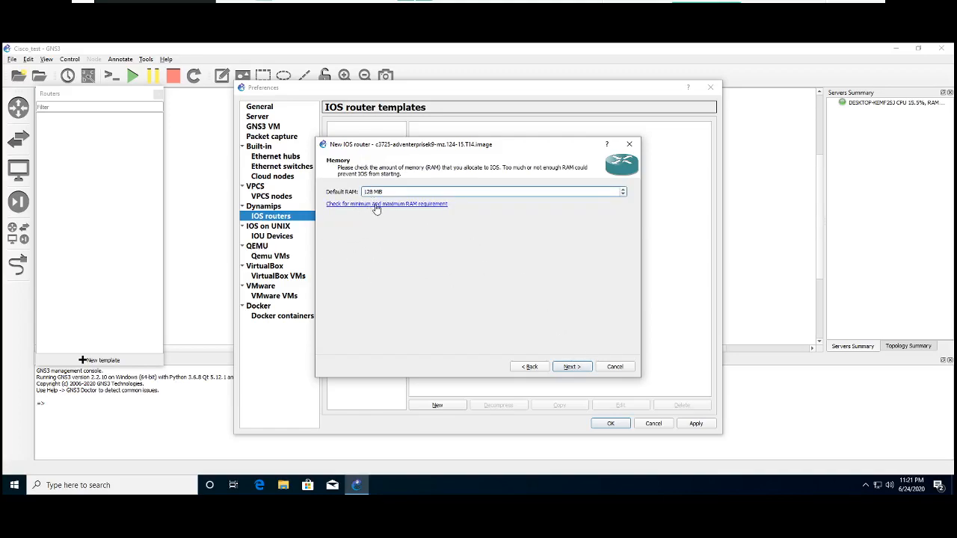
{"action": "left_click", "coordinate": [416, 209]}
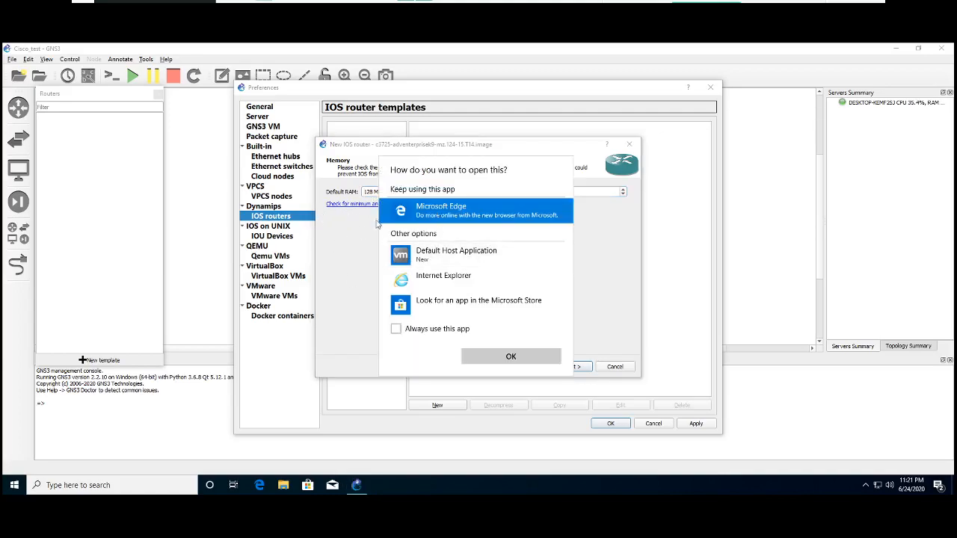
{"action": "left_click", "coordinate": [529, 361]}
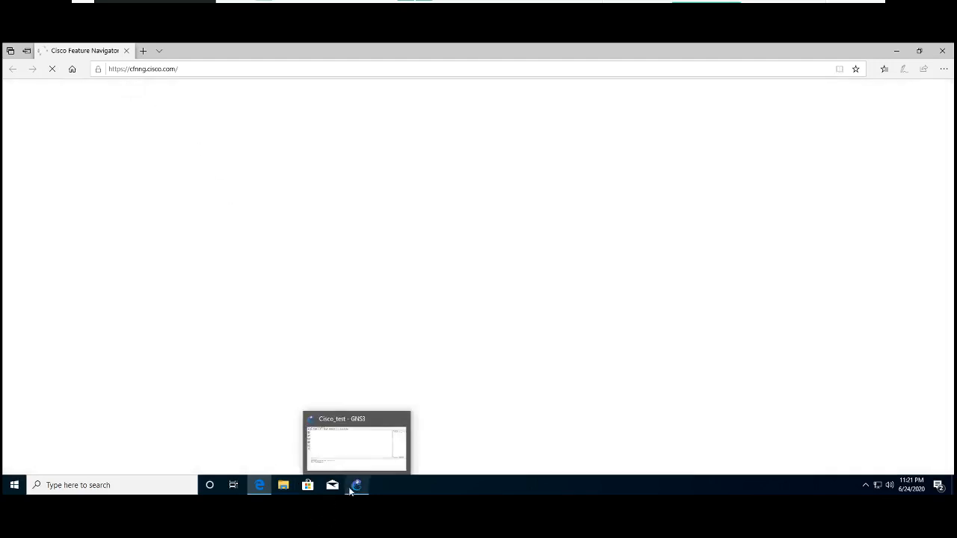
- Copy the full file name of the c3725 .bin image in the Desktop folder and close File Explorer
{"action": "left_click", "coordinate": [284, 485]}
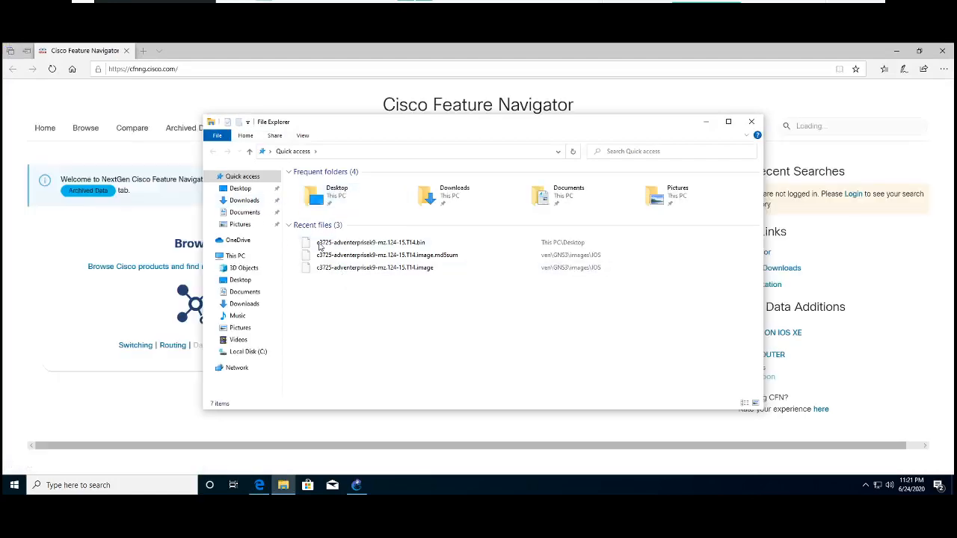
{"action": "left_click", "coordinate": [238, 190]}
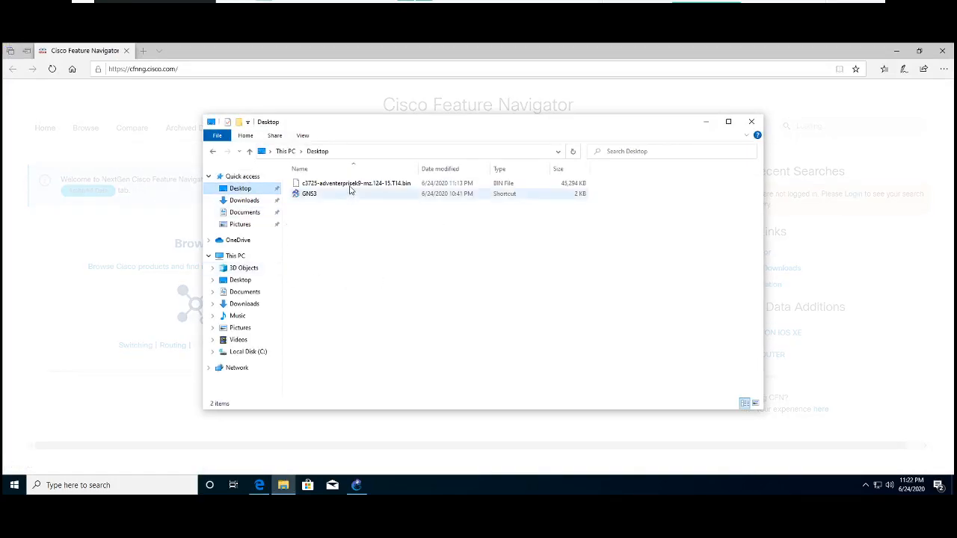
{"action": "right_click", "coordinate": [349, 188]}
{"action": "left_click", "coordinate": [378, 316]}
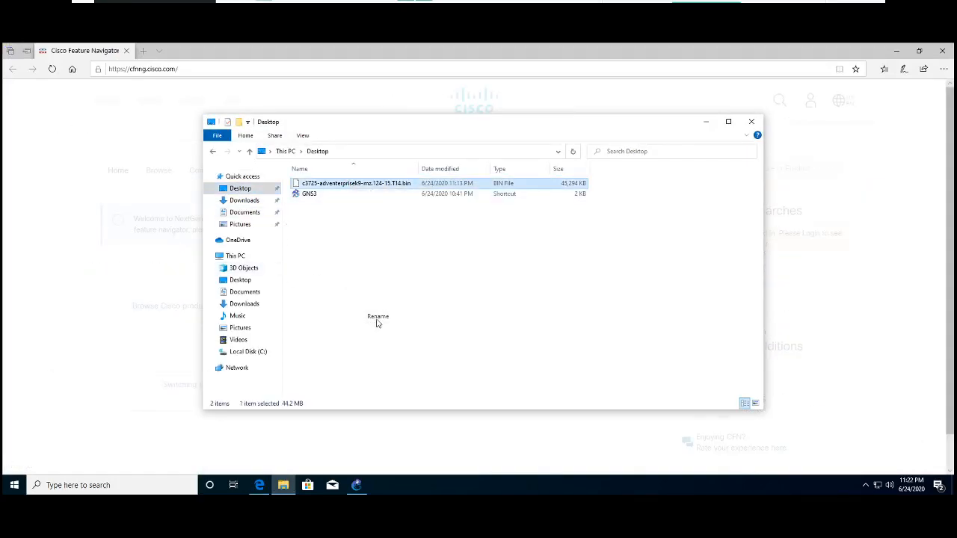
{"action": "left_click_drag", "start_coordinate": [411, 183], "coordinate": [301, 184]}
{"action": "right_click", "coordinate": [310, 183]}
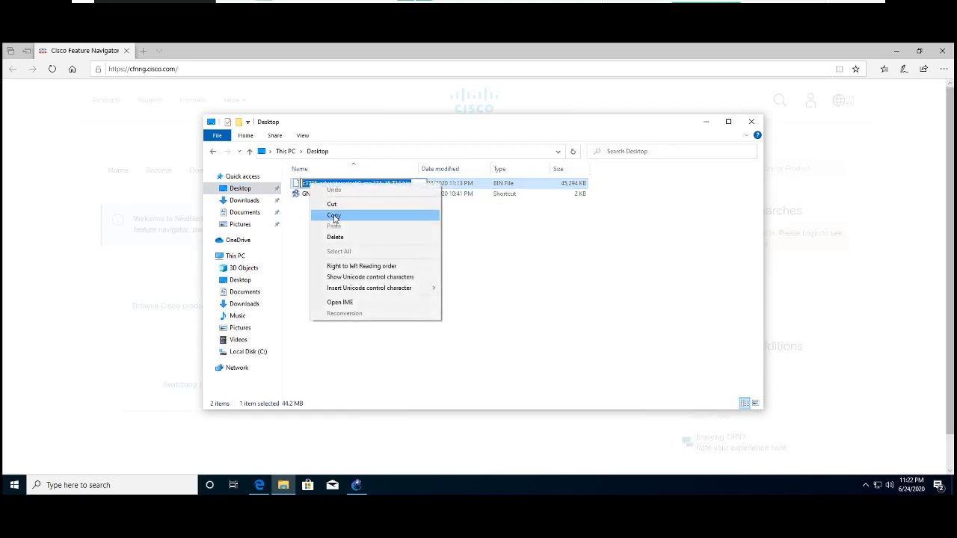
{"action": "left_click", "coordinate": [334, 216]}
{"action": "left_click", "coordinate": [719, 182]}
{"action": "left_click", "coordinate": [752, 125]}
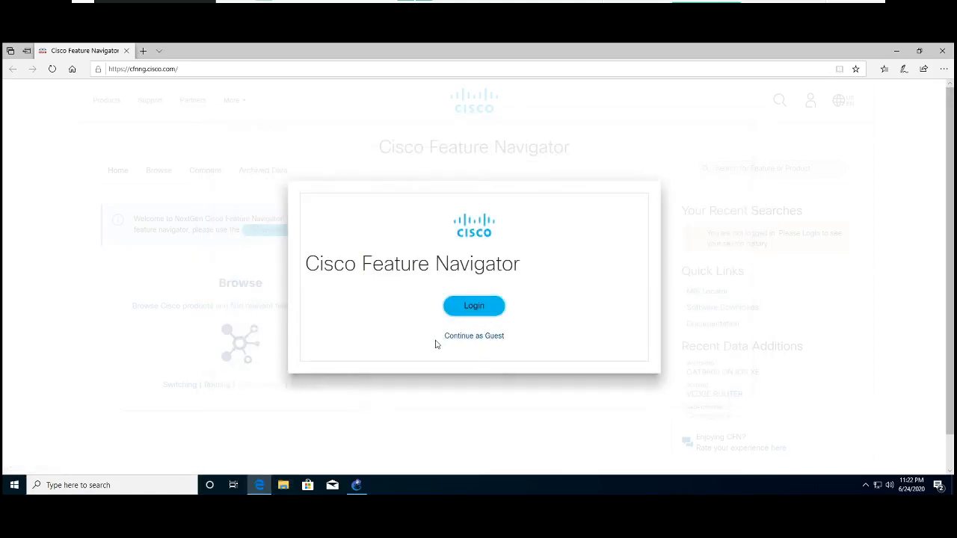
- Continue to Cisco Feature Navigator as a guest, look over the home page, and open the account login page
{"action": "left_click", "coordinate": [479, 336]}
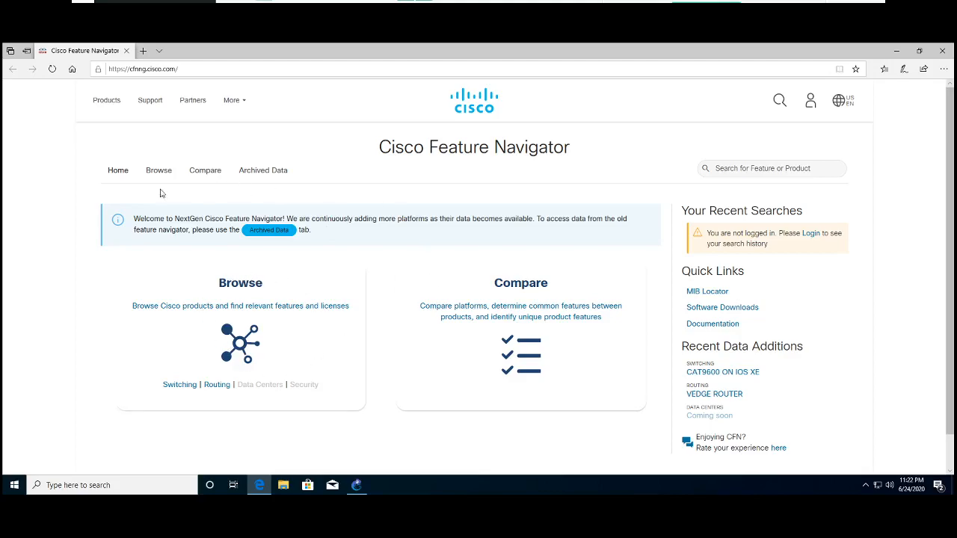
{"action": "scroll", "coordinate": [245, 336], "scroll_direction": "down", "scroll_amount": 1}
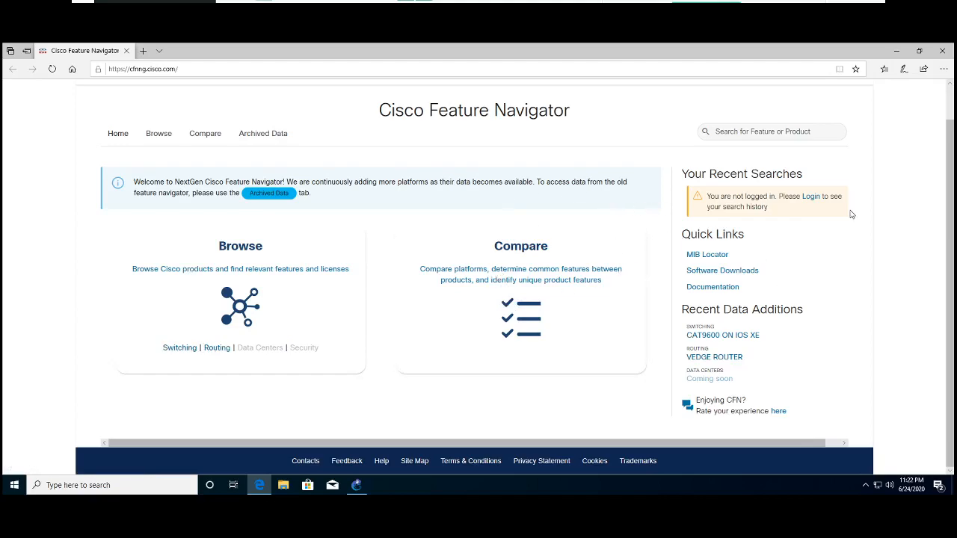
{"action": "left_click", "coordinate": [807, 197]}
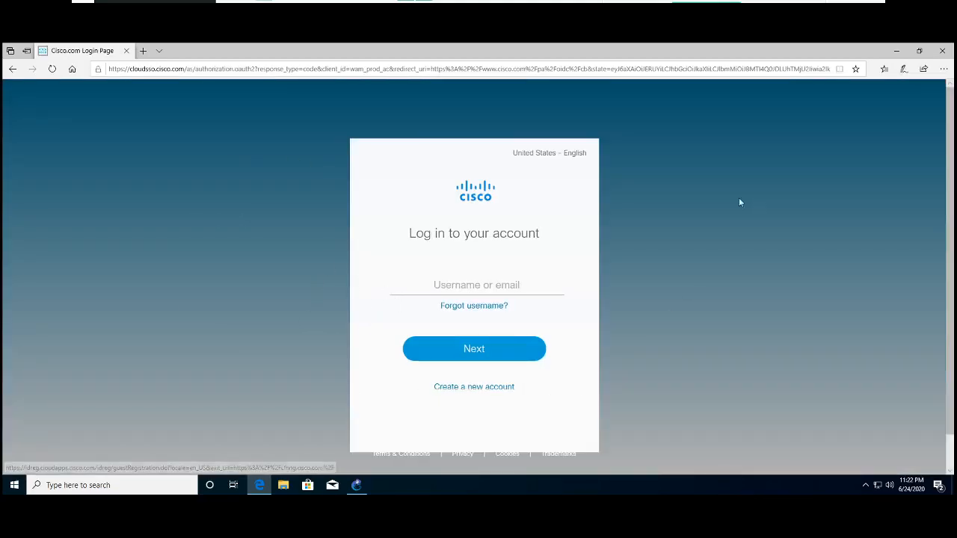
- Submit the account's e-mail address on the Cisco login page
{"action": "left_click", "coordinate": [452, 289]}
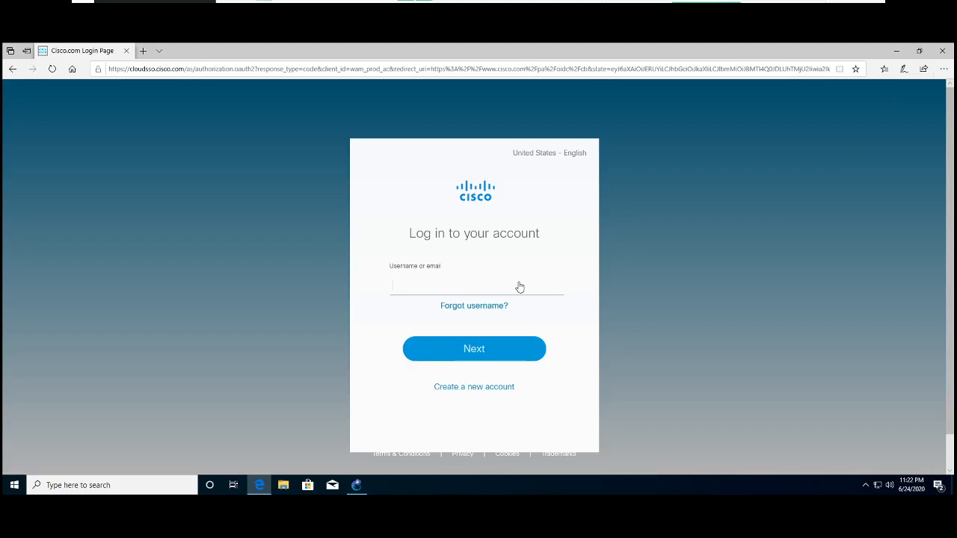
{"action": "key", "text": "Return"}
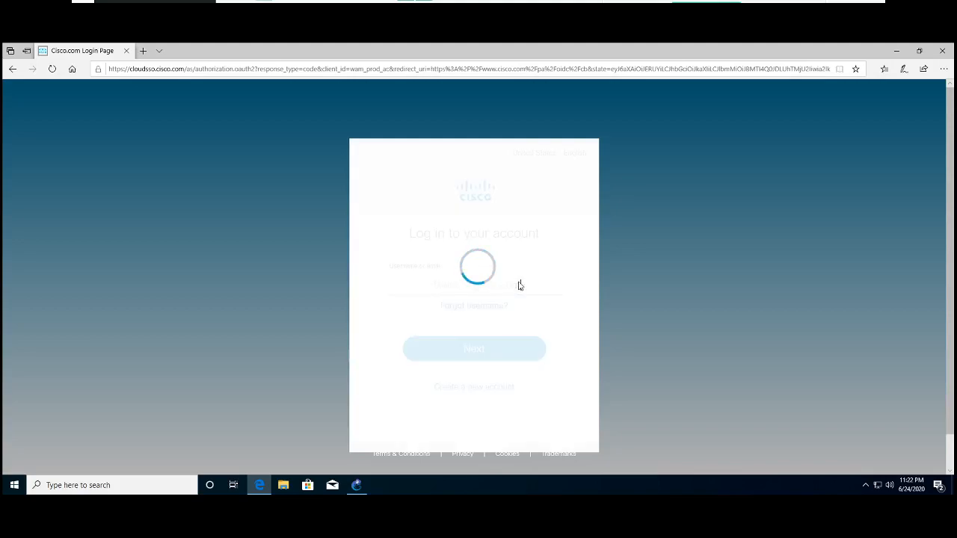
- Correct the @ sign in the account's e-mail address and continue to the password page
{"action": "left_click", "coordinate": [472, 285]}
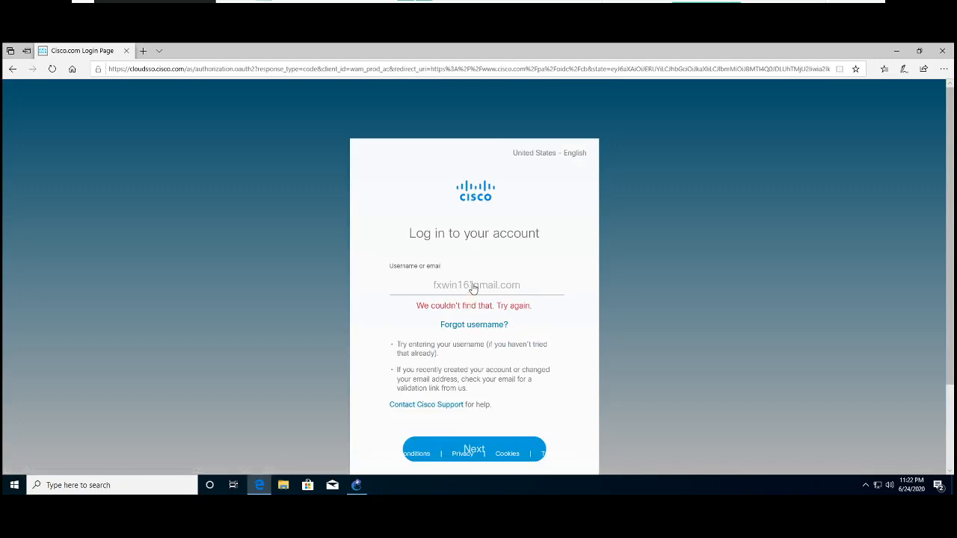
{"action": "key", "text": "BackSpace"}
{"action": "type", "text": "\""}
{"action": "key", "text": "BackSpace"}
{"action": "type", "text": "@"}
{"action": "left_click", "coordinate": [542, 290]}
{"action": "key", "text": "Return"}
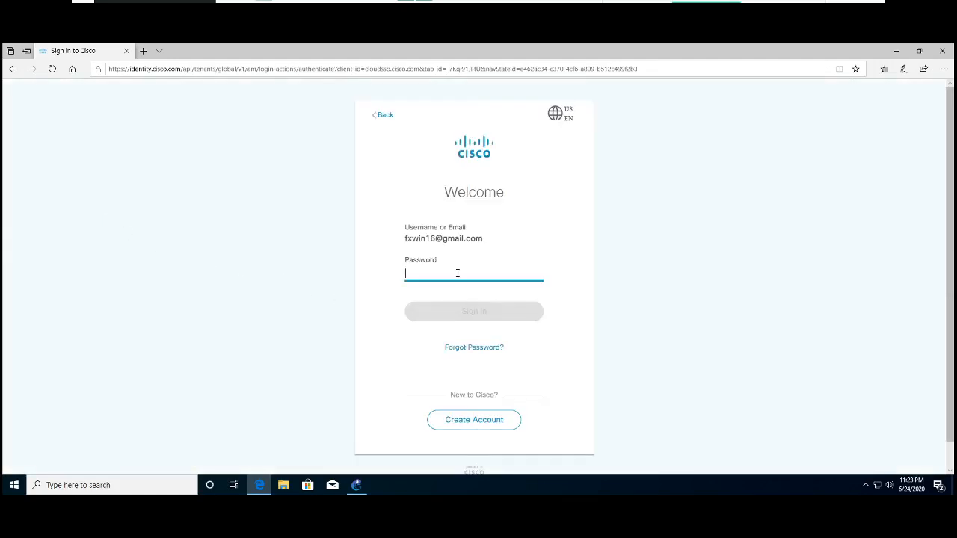
- Sign in with the account password and decline having the browser save it
{"action": "type", "text": "*"}
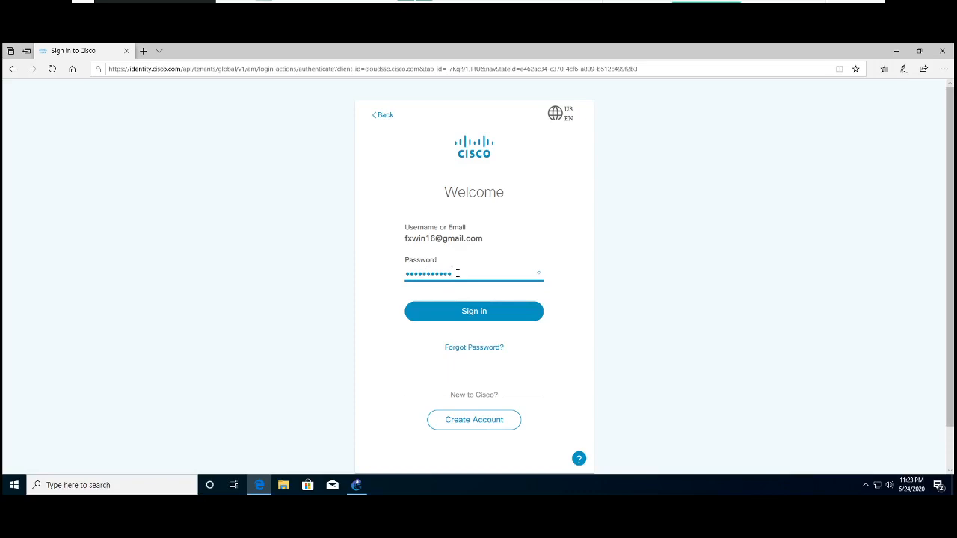
{"action": "key", "text": "Return"}
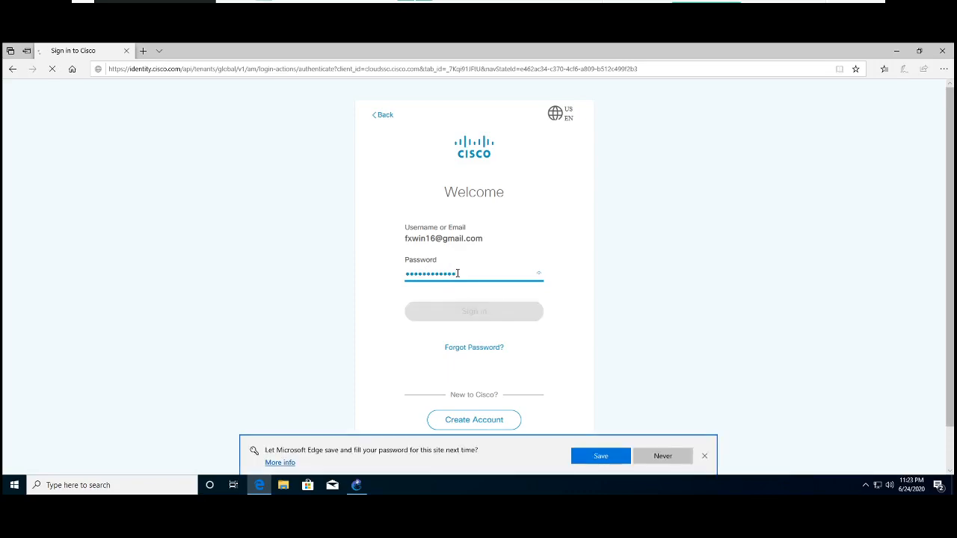
{"action": "left_click", "coordinate": [654, 456]}
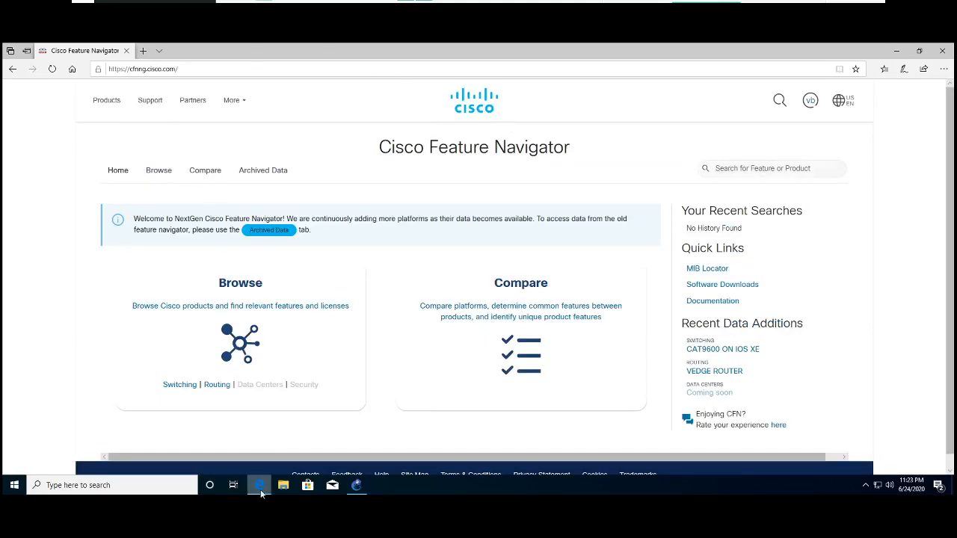
- Switch to GNS3, reopen the minimum and maximum RAM requirement check, and open Browse in Cisco Feature Navigator
{"action": "left_click", "coordinate": [357, 485]}
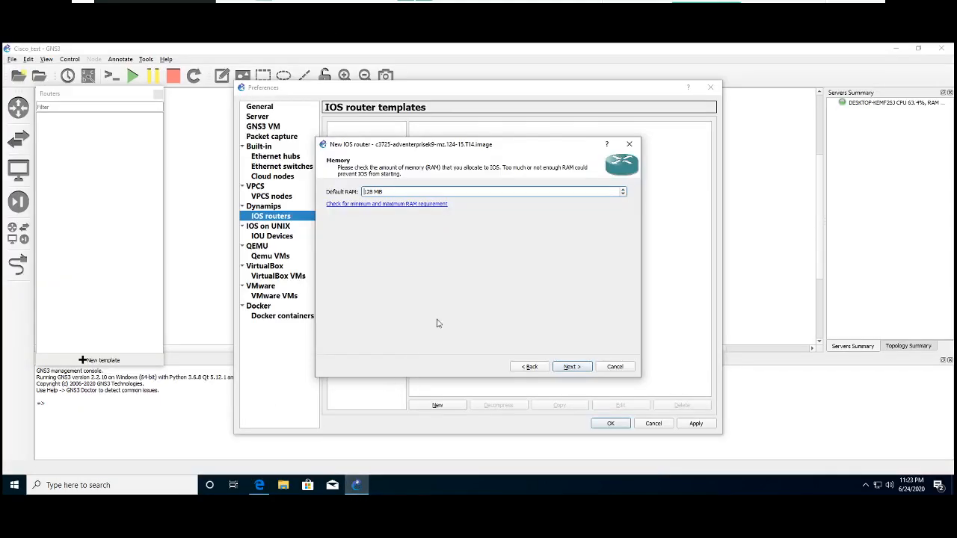
{"action": "left_click", "coordinate": [429, 205]}
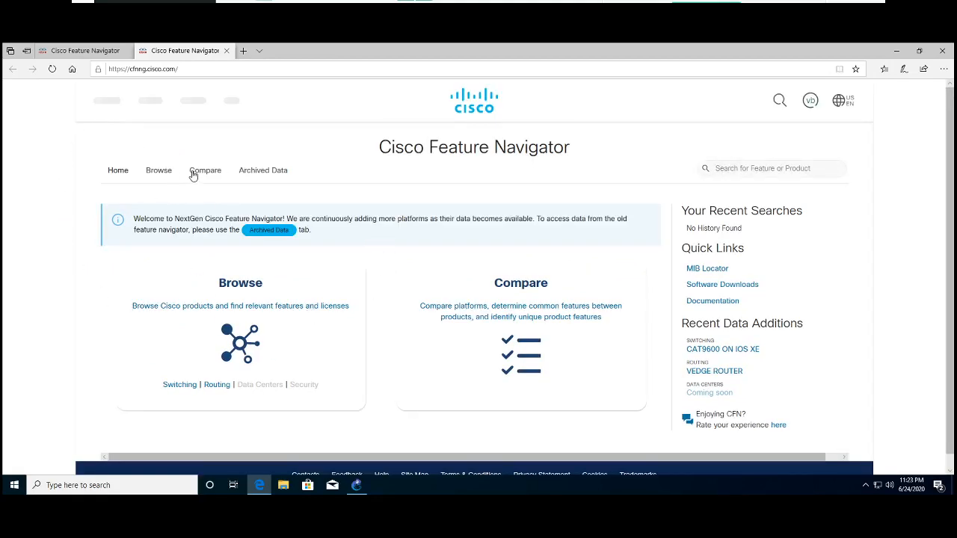
{"action": "left_click", "coordinate": [166, 172]}
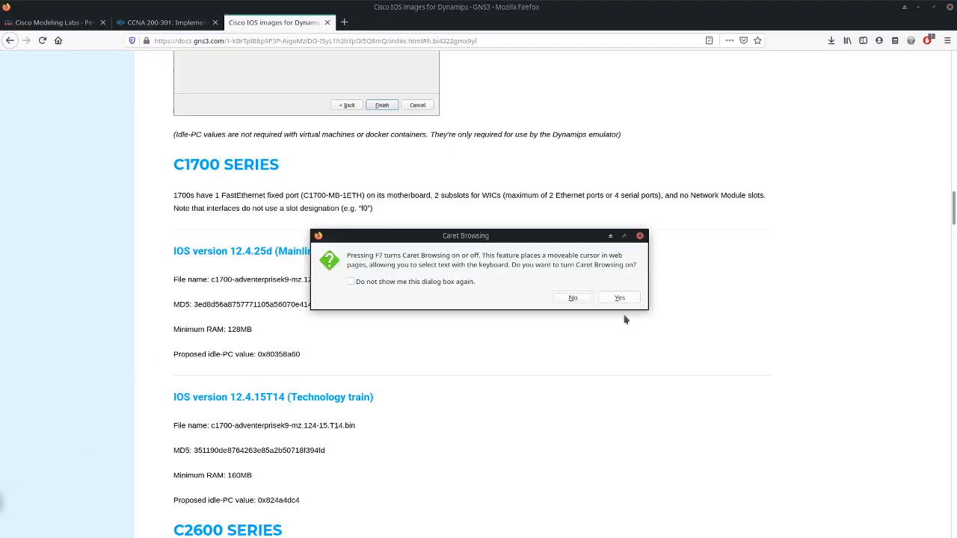
- Dismiss the Caret Browsing prompt in Firefox and find the C3725 section of the Cisco IOS images for Dynamips page
{"action": "left_click", "coordinate": [640, 235]}
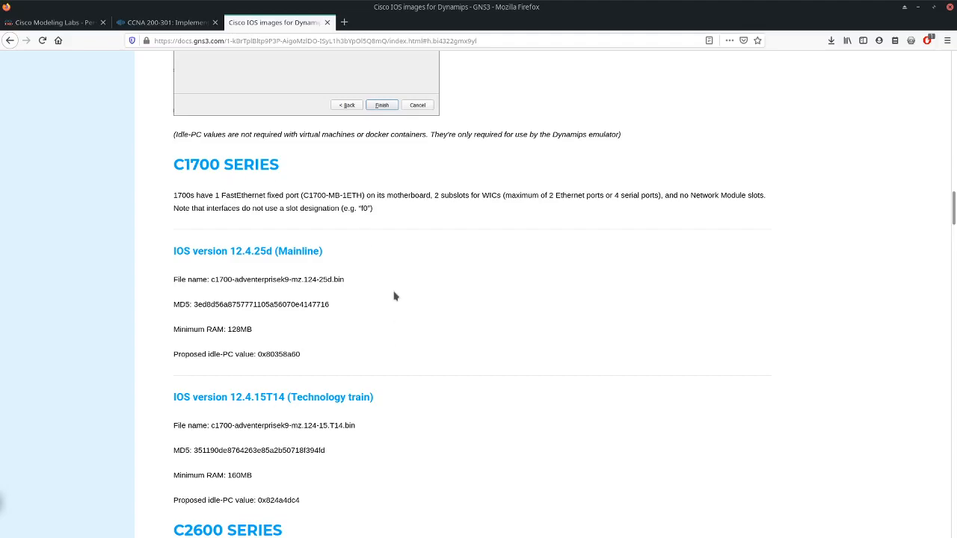
{"action": "left_click", "coordinate": [239, 42]}
{"action": "left_click", "coordinate": [455, 320]}
{"action": "scroll", "coordinate": [406, 221], "scroll_direction": "down", "scroll_amount": 2}
{"action": "scroll", "coordinate": [405, 224], "scroll_direction": "down", "scroll_amount": 10}
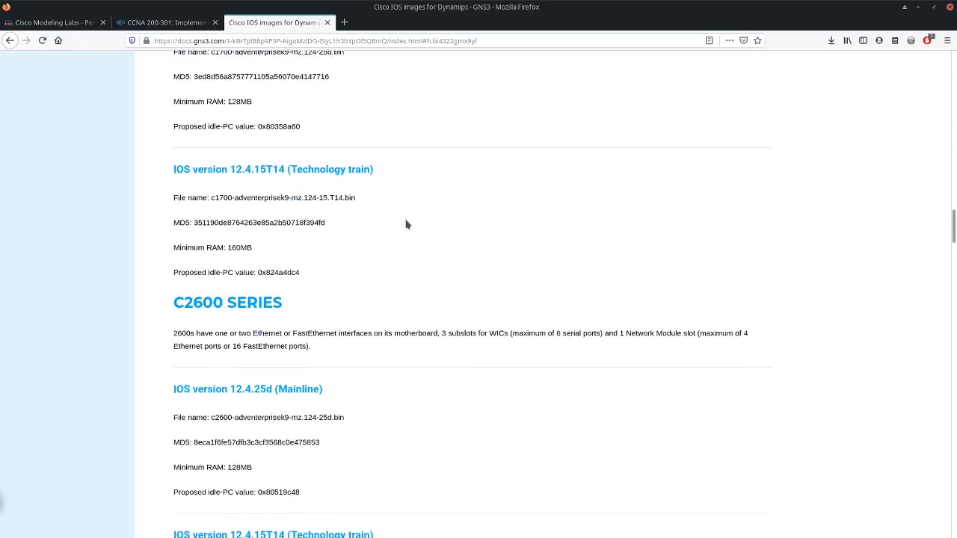
{"action": "scroll", "coordinate": [406, 221], "scroll_direction": "down", "scroll_amount": 9}
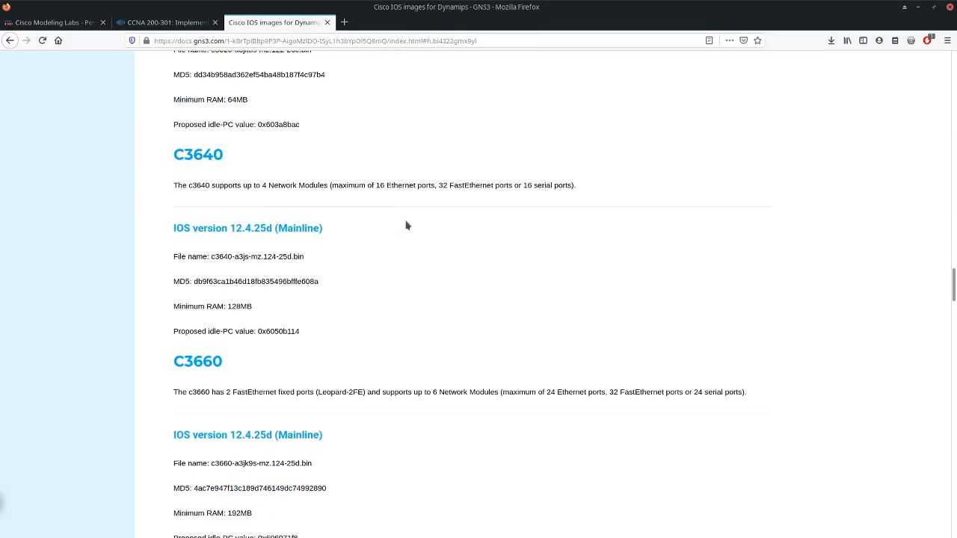
{"action": "scroll", "coordinate": [405, 224], "scroll_direction": "down", "scroll_amount": 7}
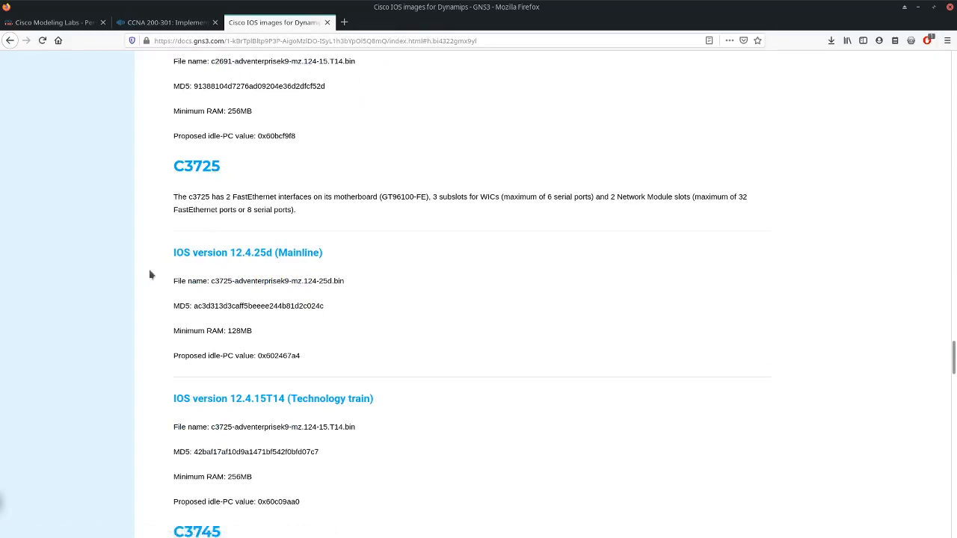
{"action": "left_click_drag", "start_coordinate": [212, 281], "coordinate": [214, 322]}
{"action": "scroll", "coordinate": [396, 342], "scroll_direction": "down", "scroll_amount": 3}
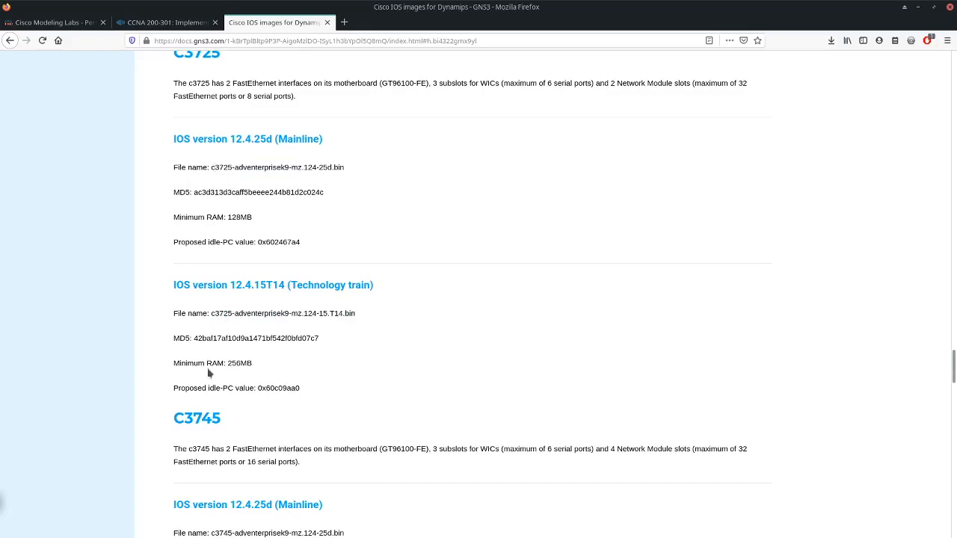
- Examine the minimum RAM and select the proposed idle-PC value for c3725 IOS version 12.4.15T14
{"action": "left_click_drag", "start_coordinate": [257, 366], "coordinate": [223, 365]}
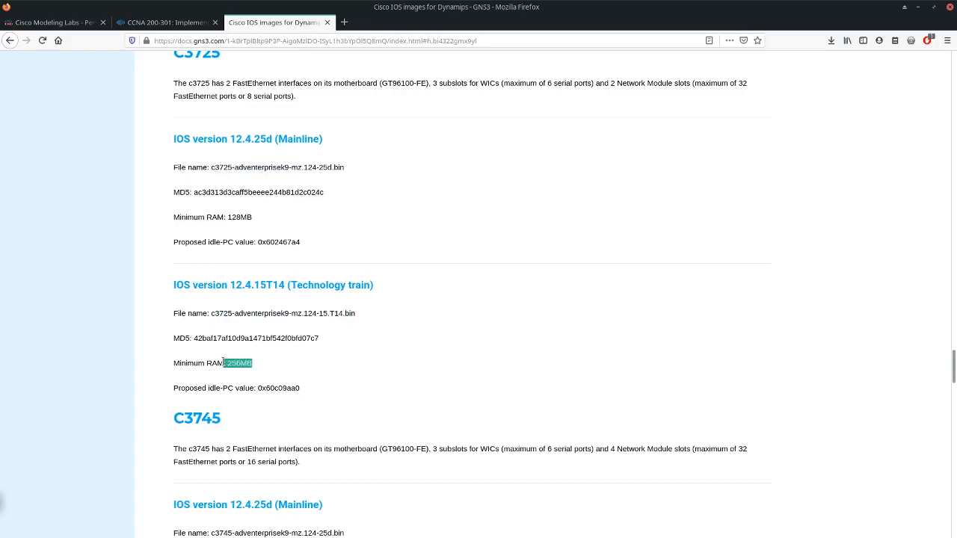
{"action": "left_click_drag", "start_coordinate": [258, 388], "coordinate": [317, 396]}
{"action": "left_click", "coordinate": [273, 399]}
{"action": "left_click_drag", "start_coordinate": [256, 388], "coordinate": [305, 390]}
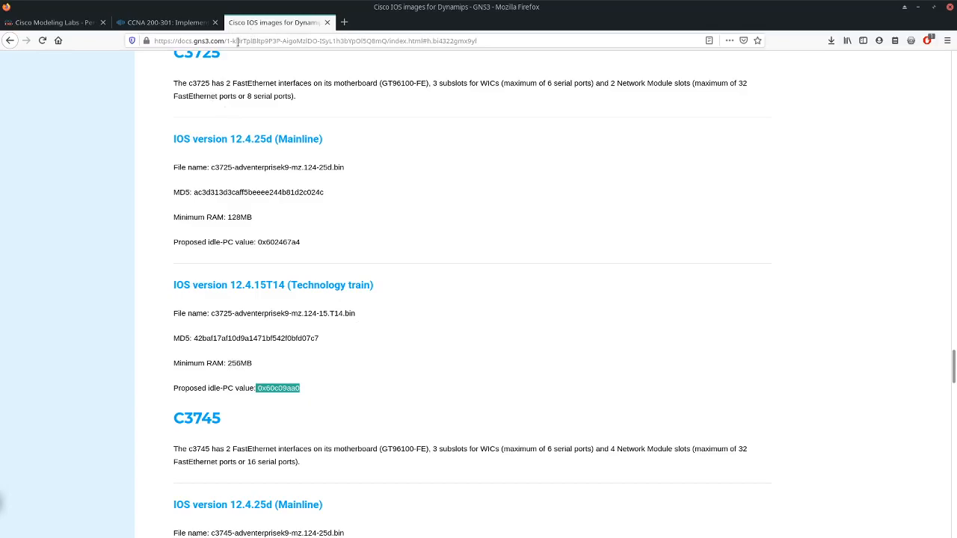
- Look over the introduction and series index of the Cisco IOS images page and return to the C3725 section
{"action": "scroll", "coordinate": [234, 136], "scroll_direction": "up", "scroll_amount": 3}
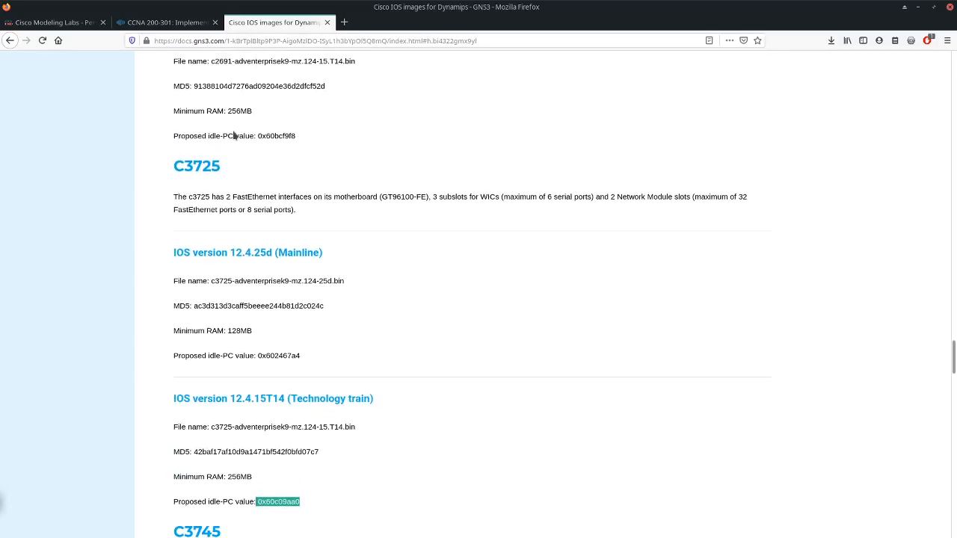
{"action": "scroll", "coordinate": [234, 135], "scroll_direction": "up", "scroll_amount": 2}
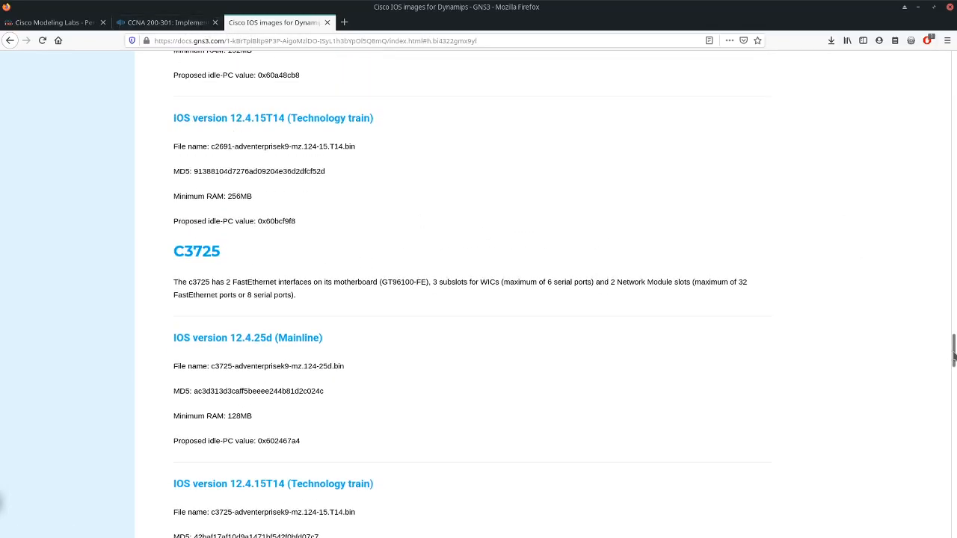
{"action": "left_click_drag", "start_coordinate": [953, 349], "coordinate": [948, 76]}
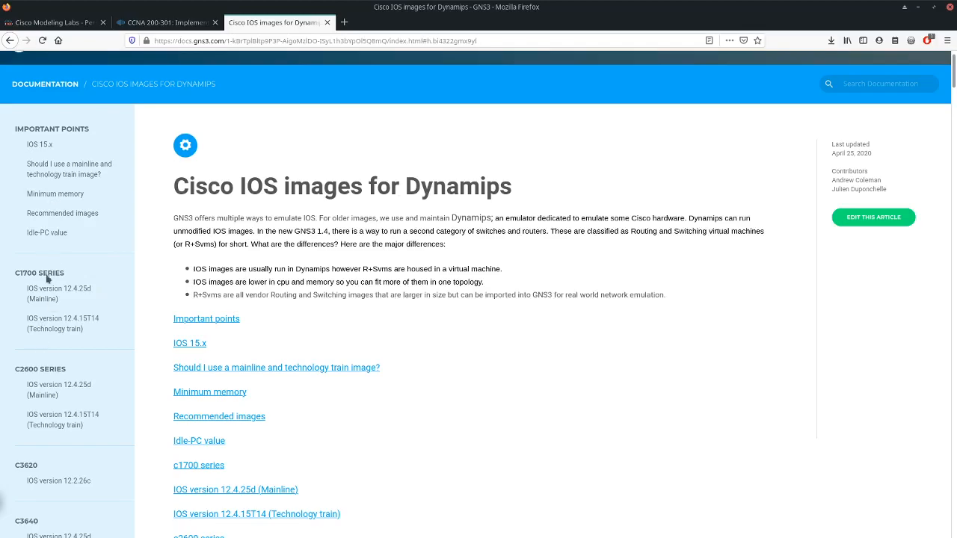
{"action": "scroll", "coordinate": [281, 394], "scroll_direction": "down", "scroll_amount": 3}
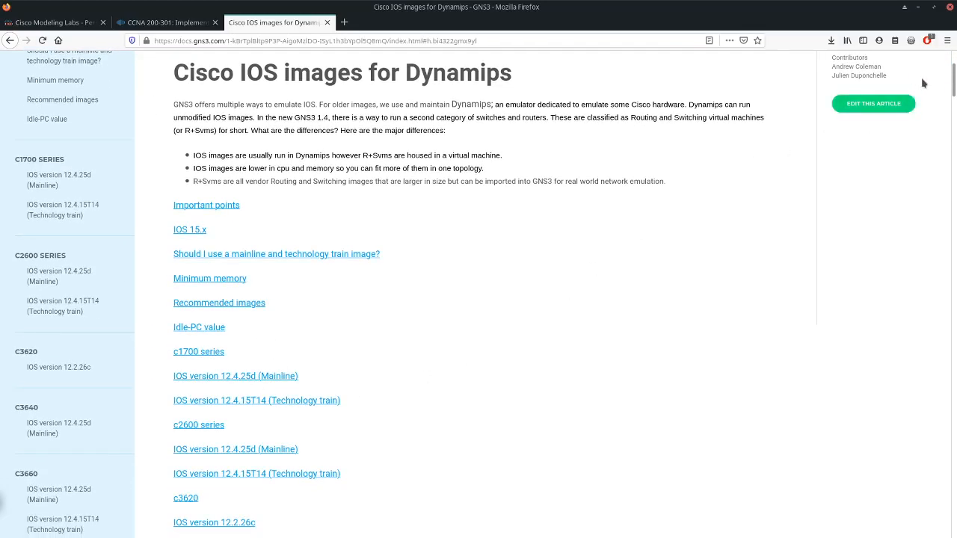
{"action": "left_click_drag", "start_coordinate": [953, 79], "coordinate": [954, 369]}
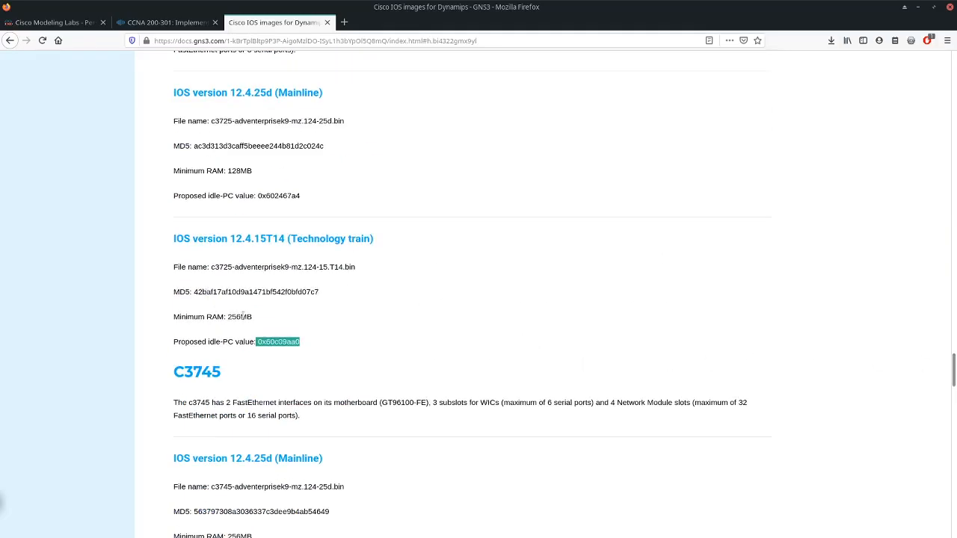
- Check the c3725 12.4.15T14 image's file name and minimum RAM, and reselect its proposed idle-PC value
{"action": "left_click_drag", "start_coordinate": [355, 267], "coordinate": [203, 267]}
{"action": "left_click_drag", "start_coordinate": [233, 316], "coordinate": [248, 316]}
{"action": "left_click", "coordinate": [320, 345]}
{"action": "double_click", "coordinate": [257, 342]}
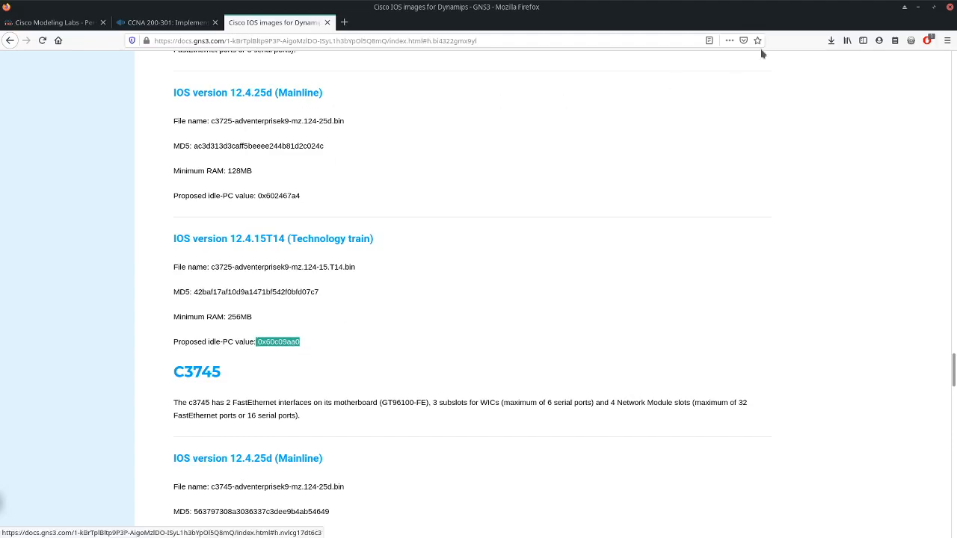
- Return to GNS3, set the router's default RAM to 256 MiB, and assign the NM-1FE-TX adapter to slot 1
{"action": "left_click", "coordinate": [918, 6]}
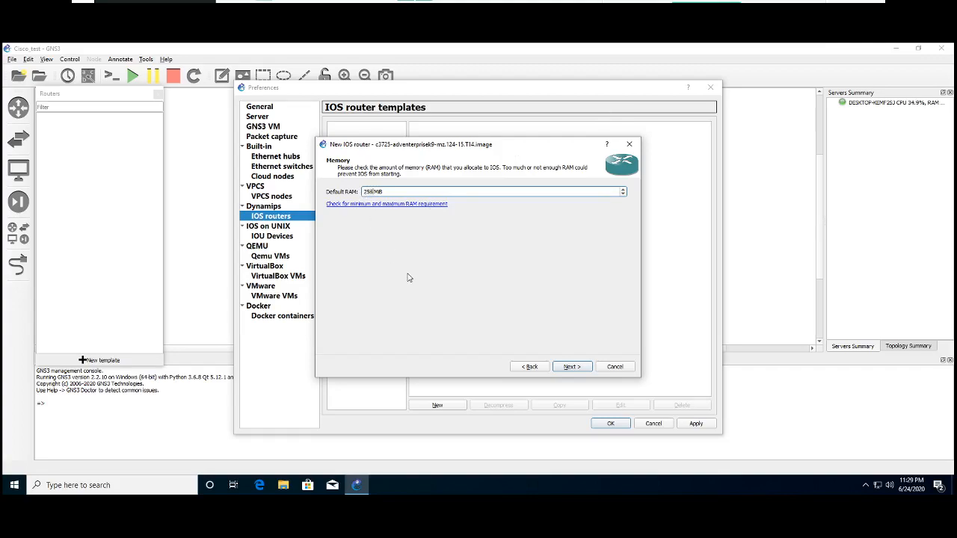
{"action": "left_click", "coordinate": [571, 368]}
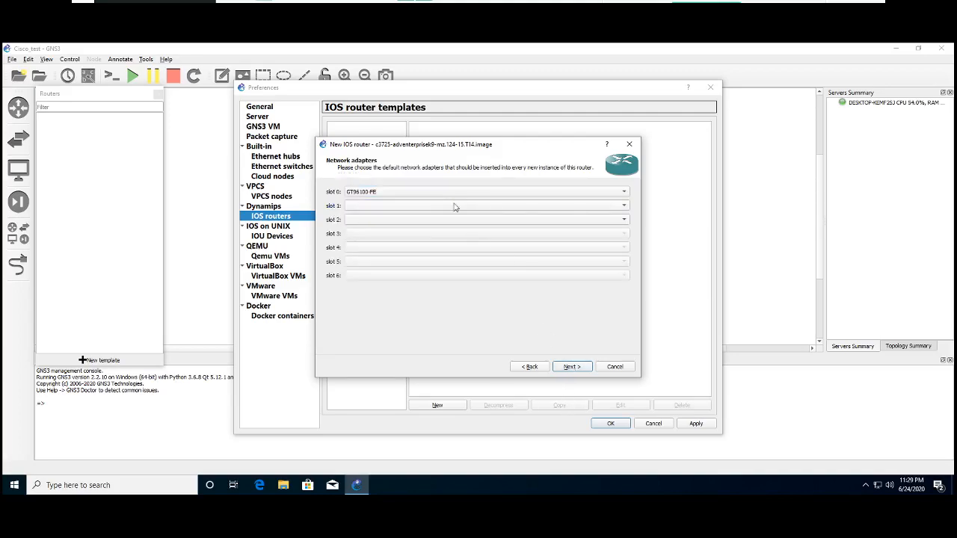
{"action": "left_click", "coordinate": [618, 207]}
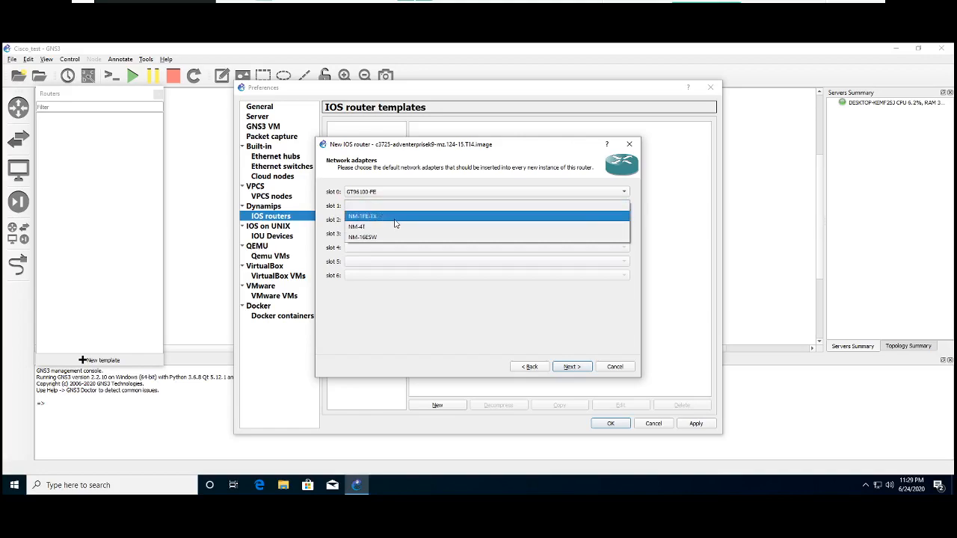
{"action": "left_click", "coordinate": [367, 218]}
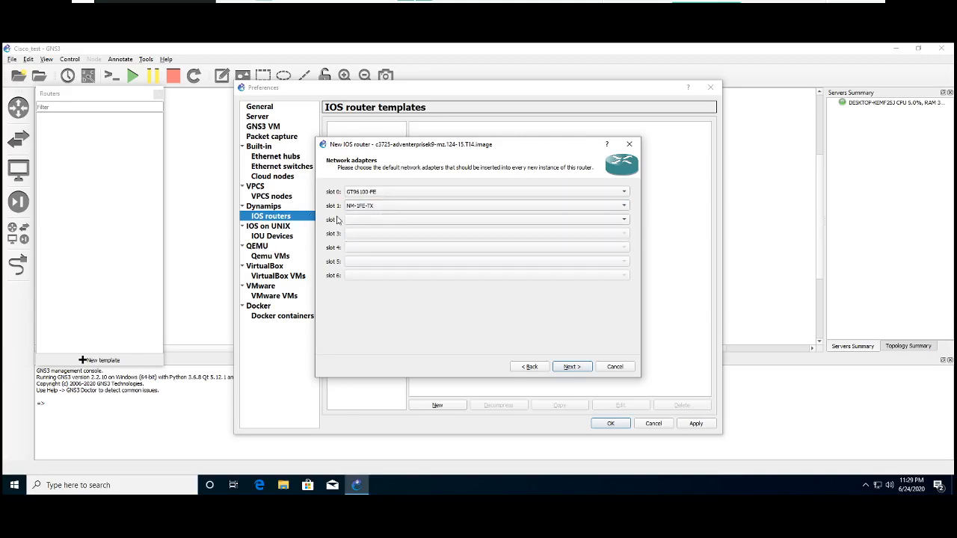
{"action": "left_click", "coordinate": [572, 368]}
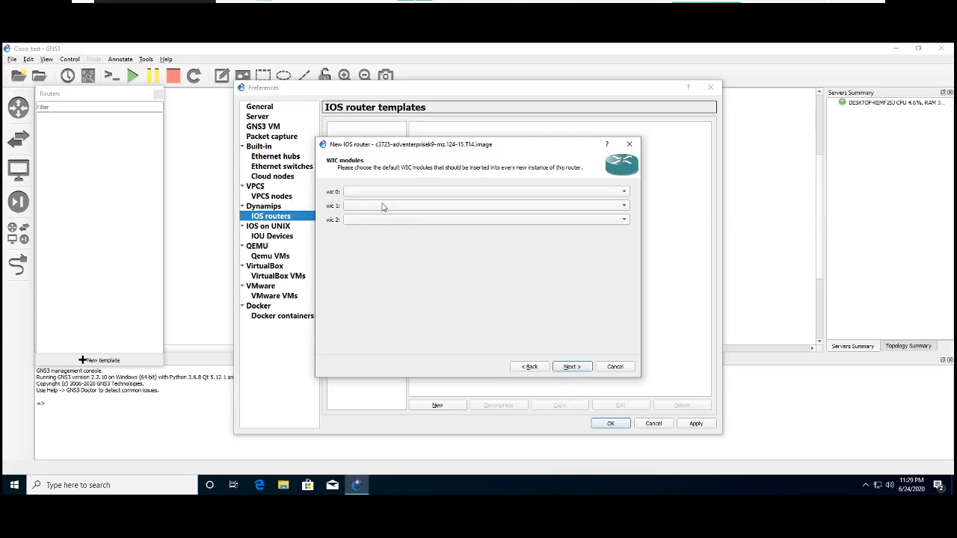
- Assign the WIC-1T module to wic 0 and continue to the Idle-PC settings
{"action": "left_click", "coordinate": [473, 190]}
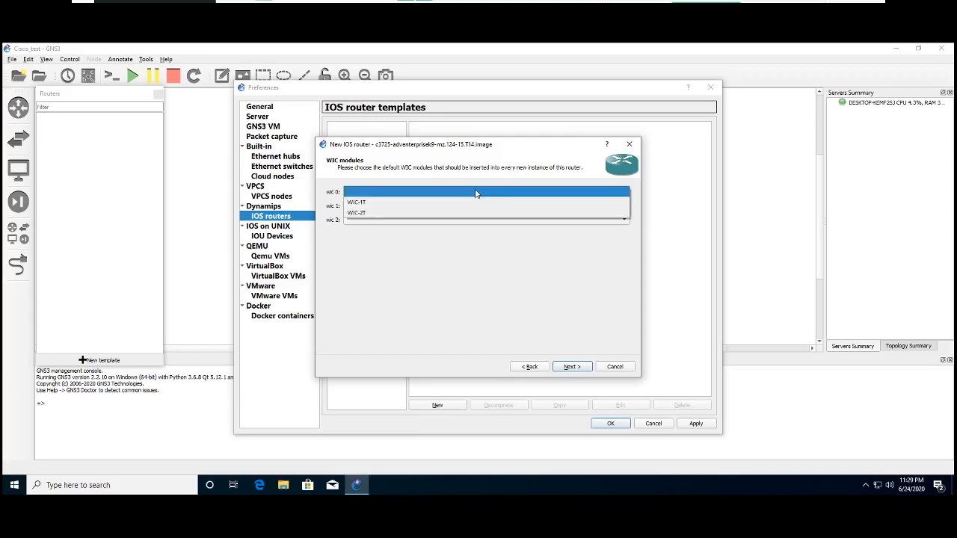
{"action": "left_click", "coordinate": [362, 205]}
{"action": "left_click", "coordinate": [571, 367]}
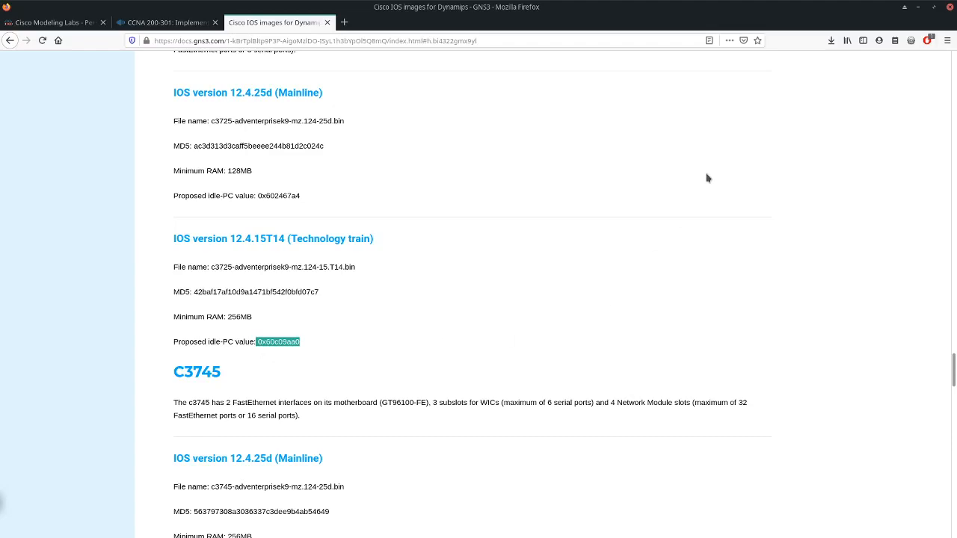
- Back in GNS3, set the idle-PC value to 0x60c09aa0, finish the c3725 template, and apply and close the preferences
{"action": "left_click", "coordinate": [918, 7]}
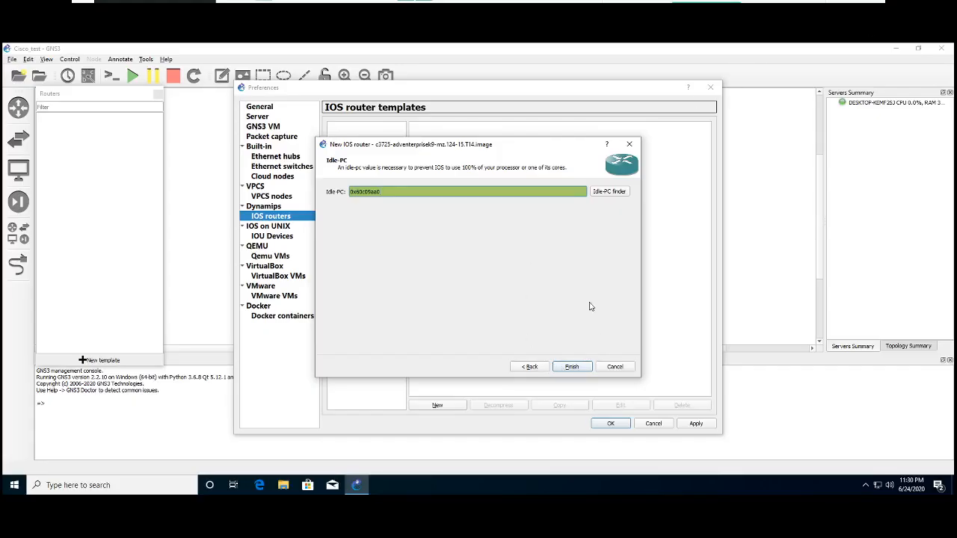
{"action": "left_click", "coordinate": [572, 367]}
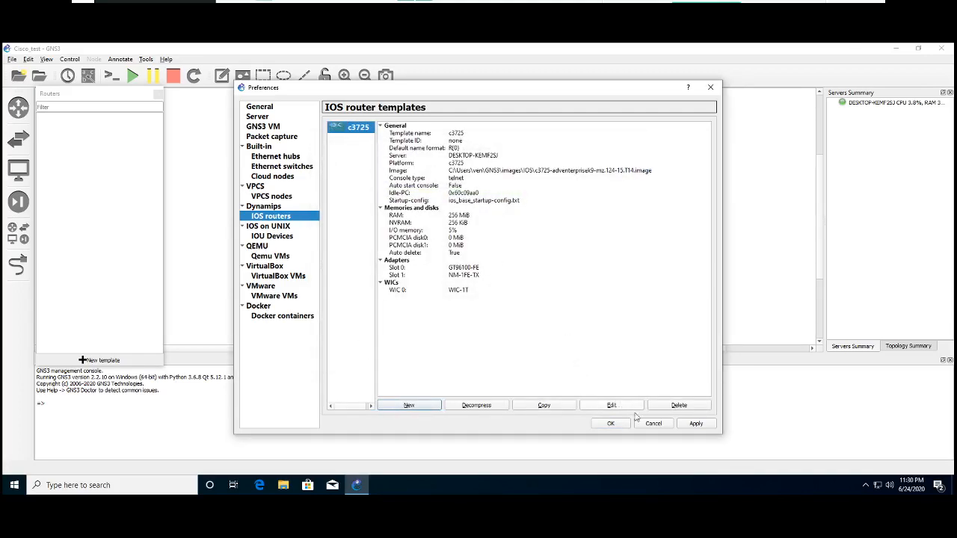
{"action": "left_click", "coordinate": [691, 424]}
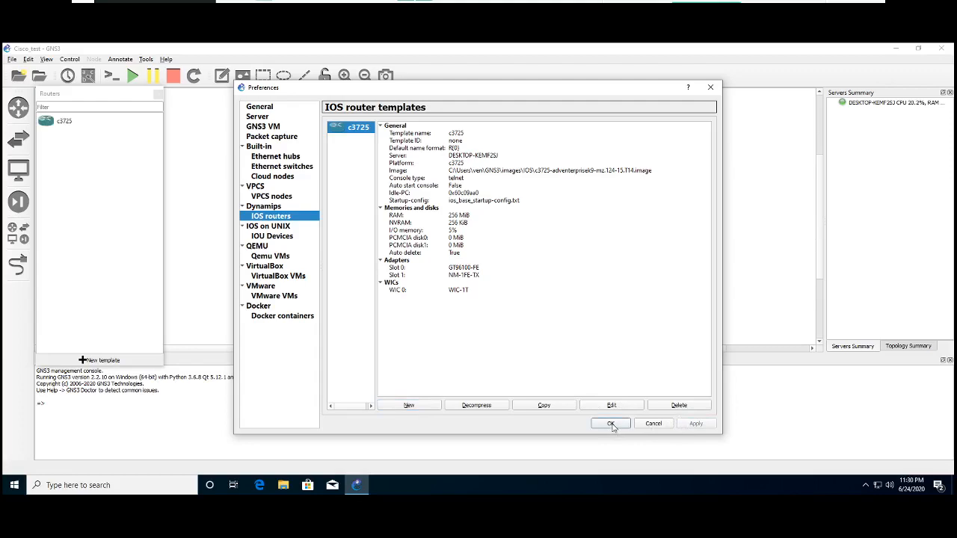
{"action": "left_click", "coordinate": [611, 424]}
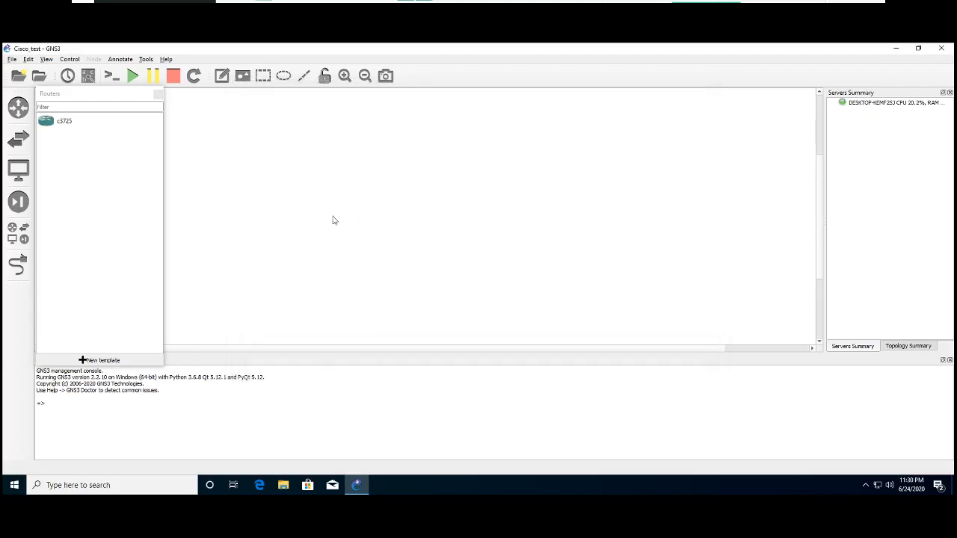
- Place one c3725 router in the upper middle of the Cisco_test workspace
{"action": "left_click", "coordinate": [54, 125]}
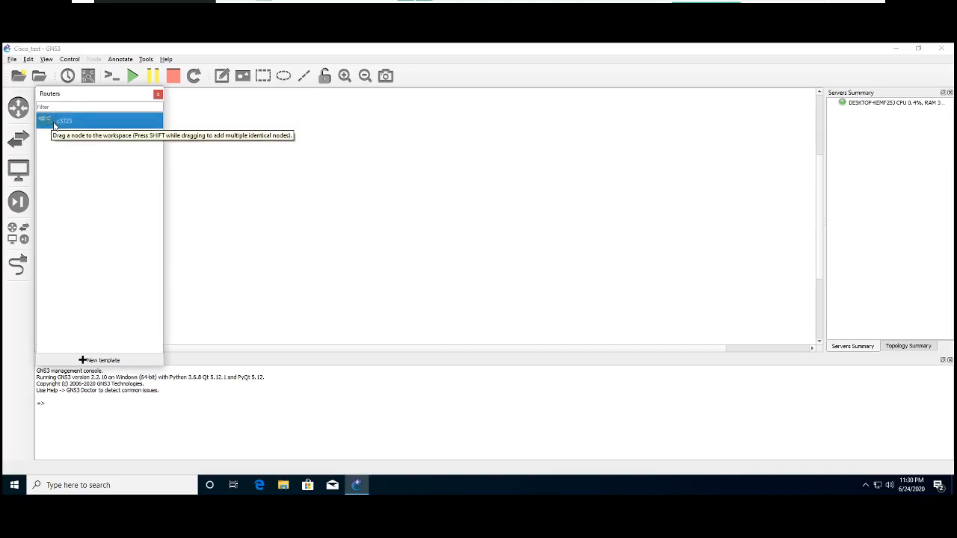
{"action": "left_click_drag", "start_coordinate": [50, 124], "coordinate": [438, 178]}
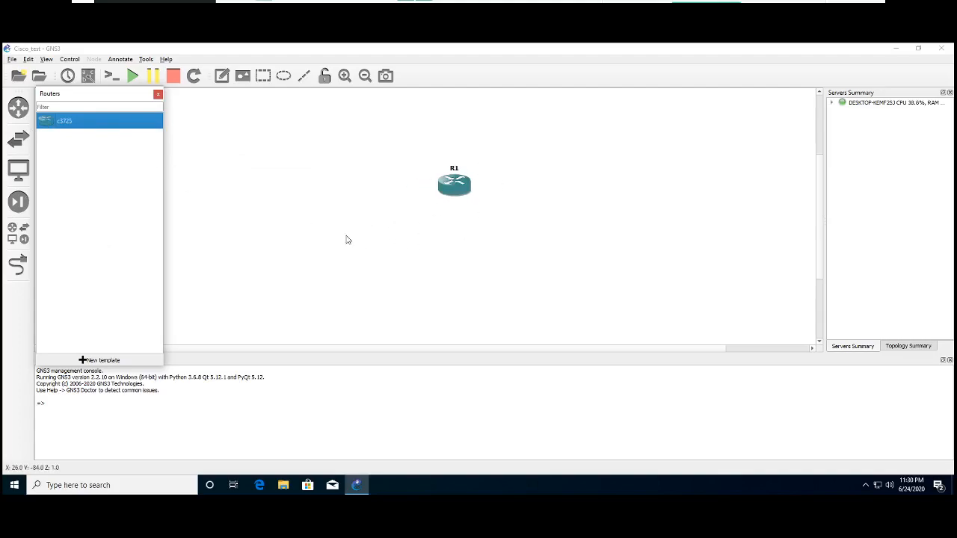
- Place a VPCS end device in the workspace, below and to the left of router R1
{"action": "left_click", "coordinate": [19, 169]}
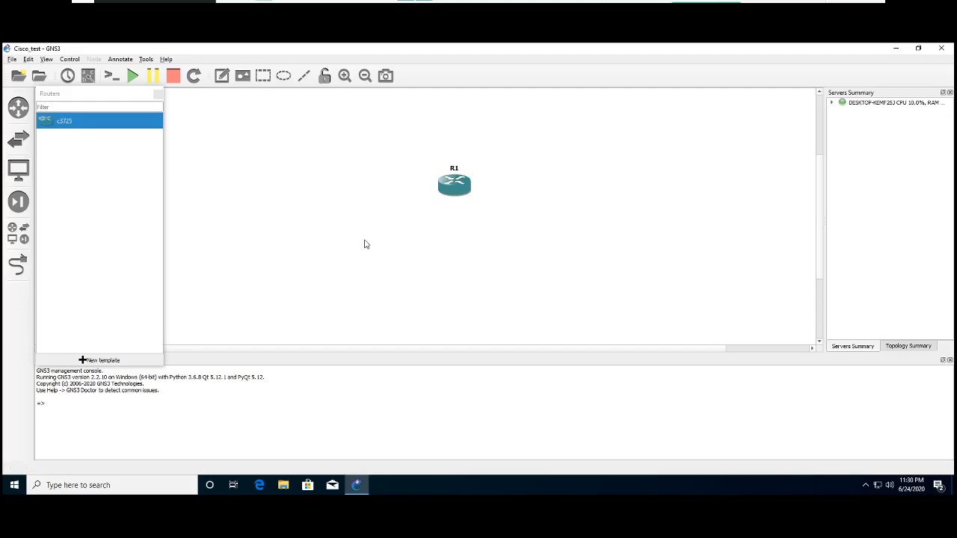
{"action": "left_click", "coordinate": [19, 170]}
{"action": "left_click_drag", "start_coordinate": [60, 155], "coordinate": [359, 274]}
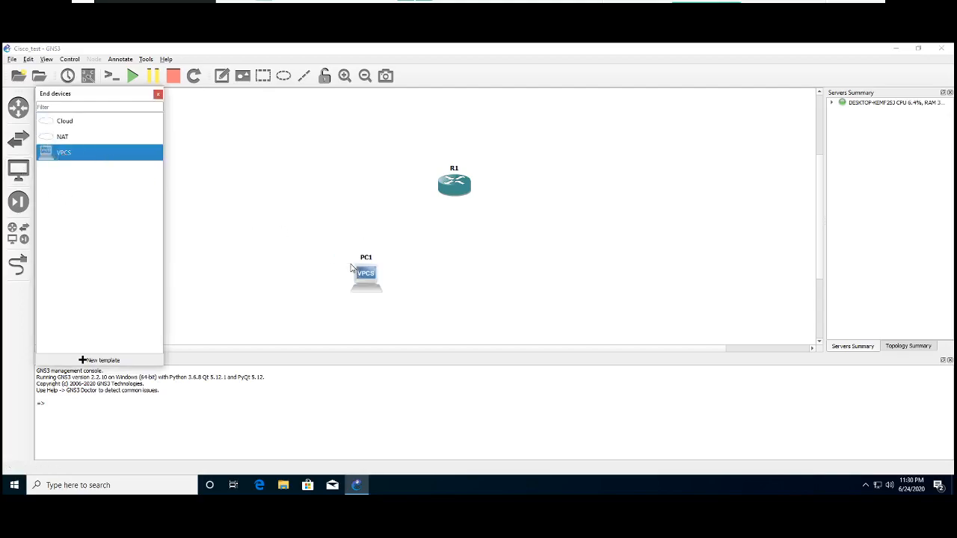
- Link PC1's e0 port to FastEthernet0/0 on router R1
{"action": "left_click", "coordinate": [18, 265]}
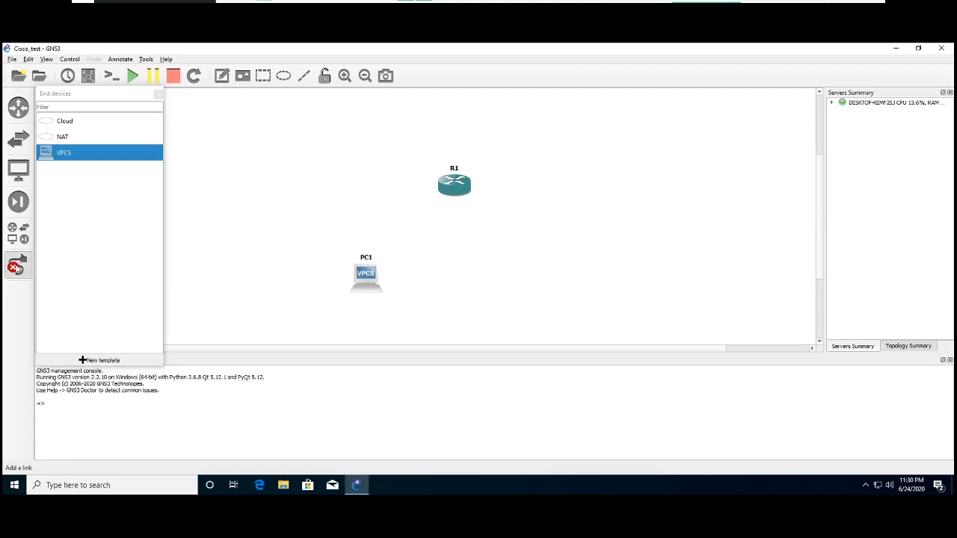
{"action": "left_click", "coordinate": [376, 278]}
{"action": "left_click", "coordinate": [392, 280]}
{"action": "left_click", "coordinate": [449, 189]}
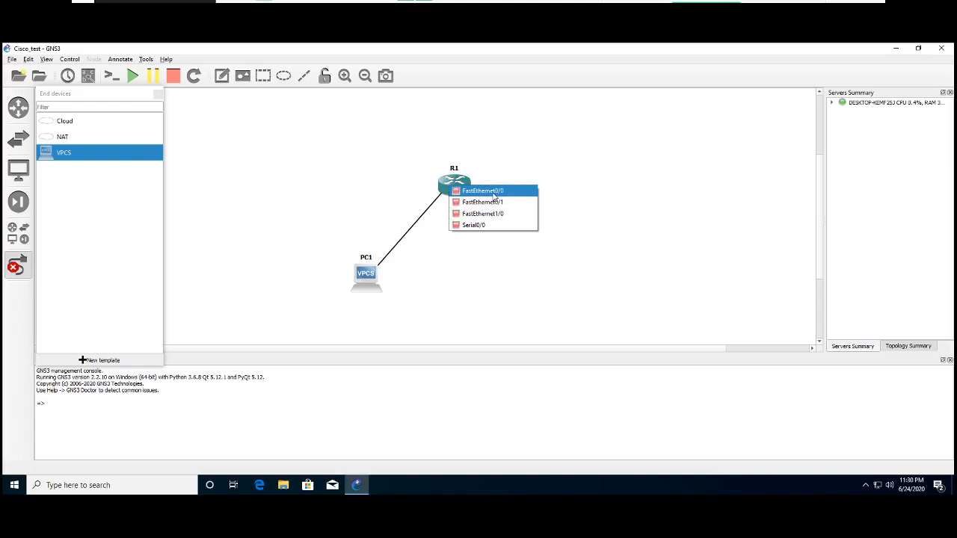
{"action": "left_click", "coordinate": [492, 193]}
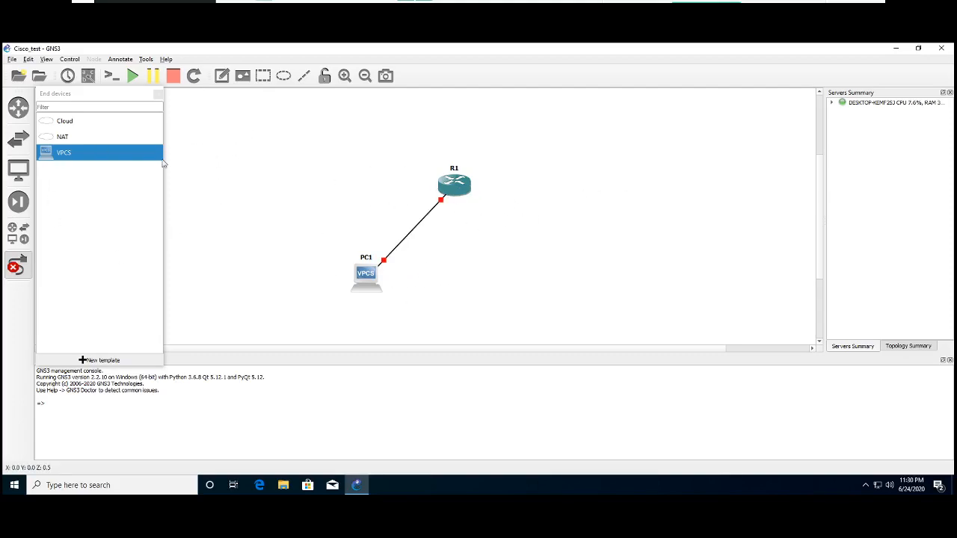
- Reset the interface labels and show them on the link between PC1 and R1
{"action": "left_click", "coordinate": [46, 60]}
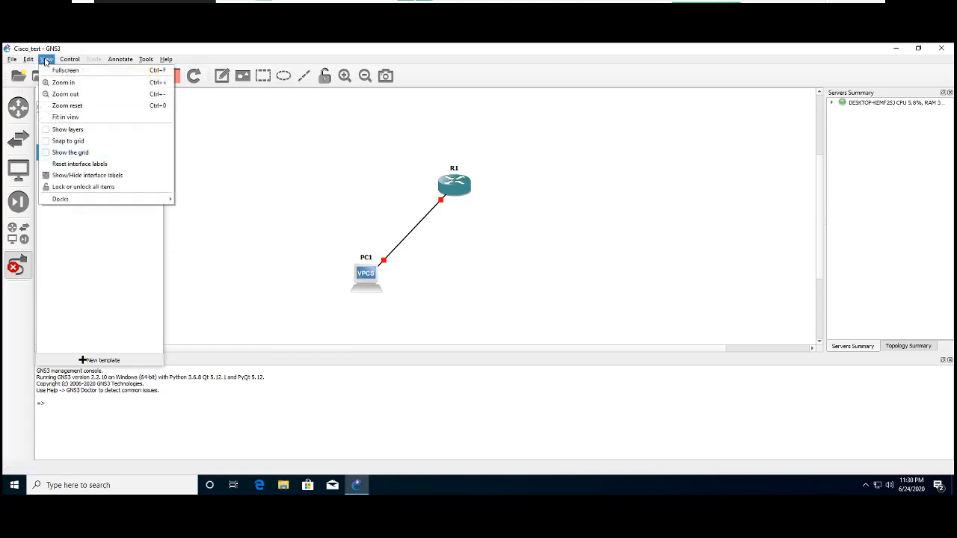
{"action": "left_click", "coordinate": [57, 164]}
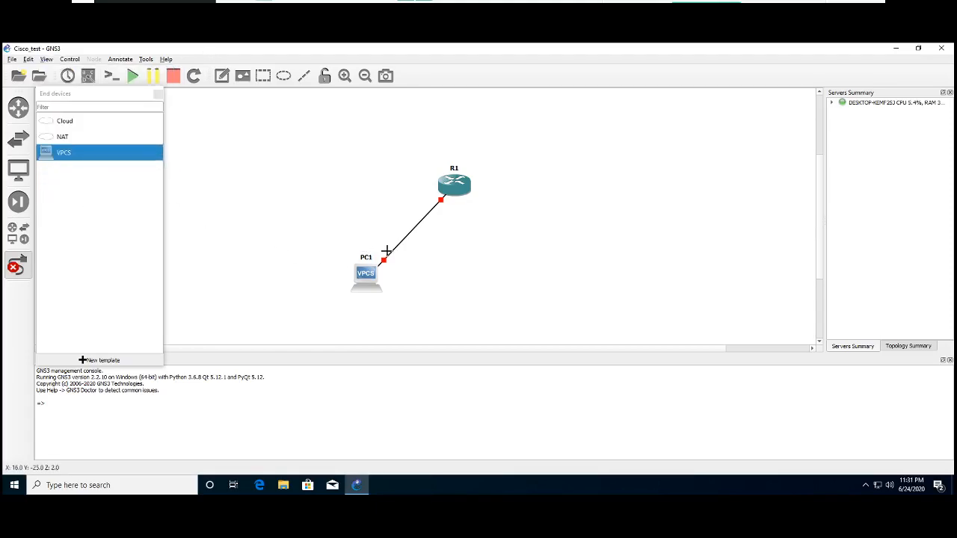
{"action": "left_click", "coordinate": [46, 60]}
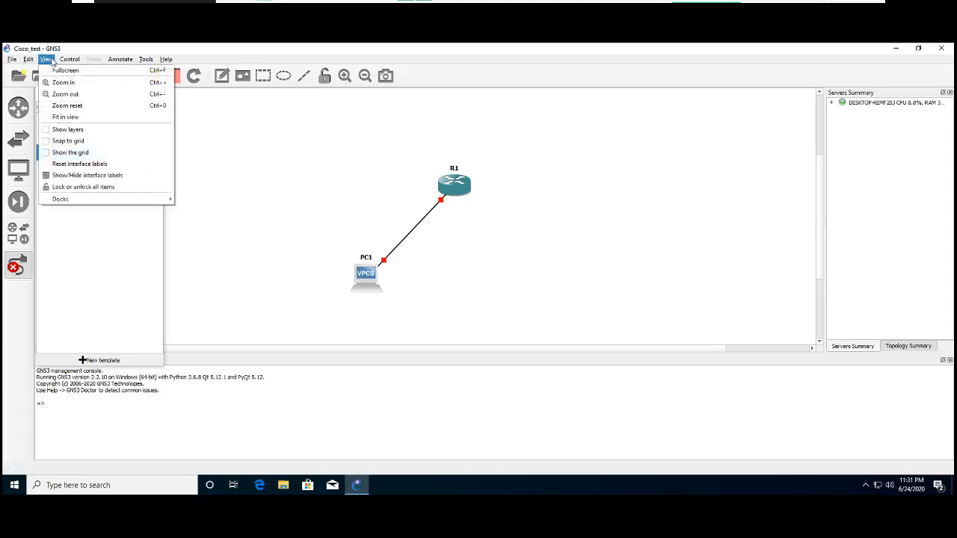
{"action": "left_click", "coordinate": [45, 177]}
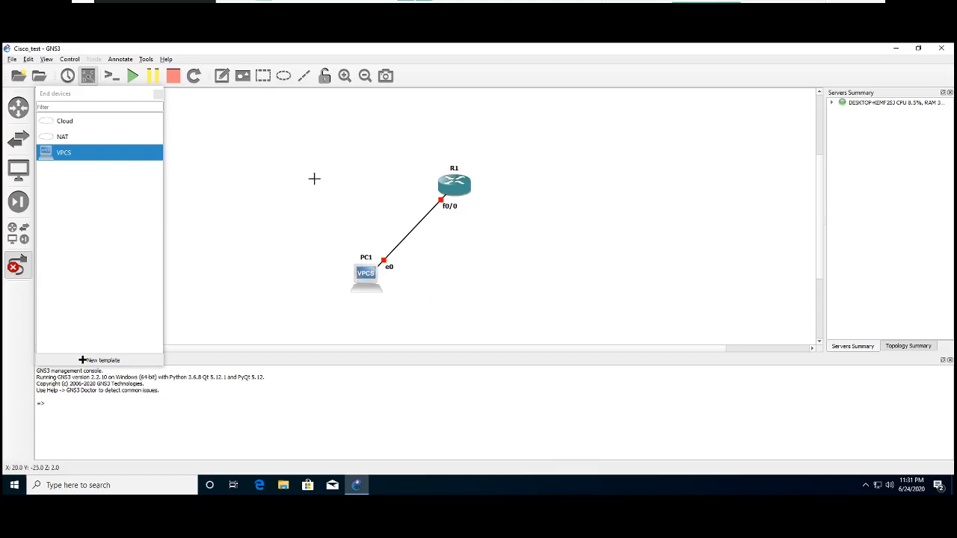
- Start all devices in the topology, move R1's console window aside, and bring up the router's command prompt
{"action": "left_click", "coordinate": [132, 75]}
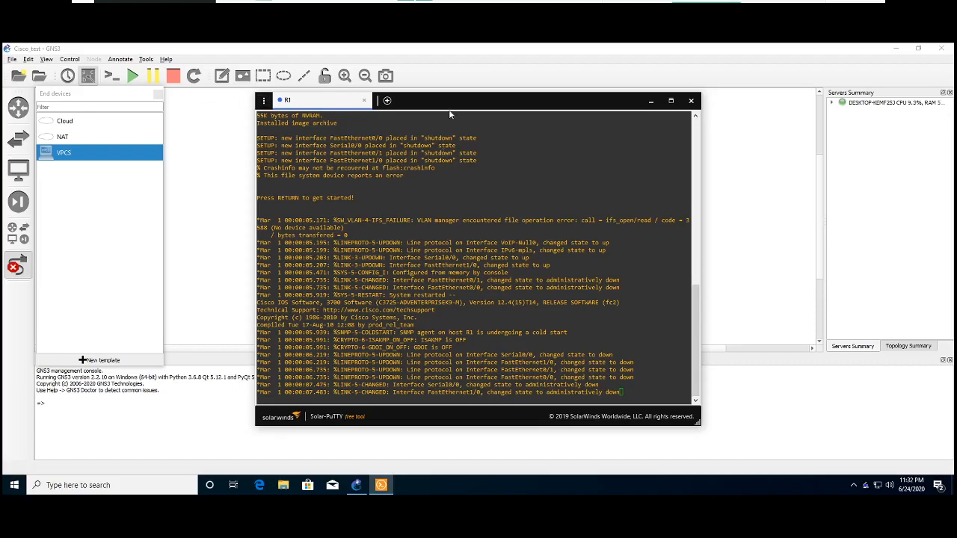
{"action": "left_click_drag", "start_coordinate": [449, 106], "coordinate": [583, 118]}
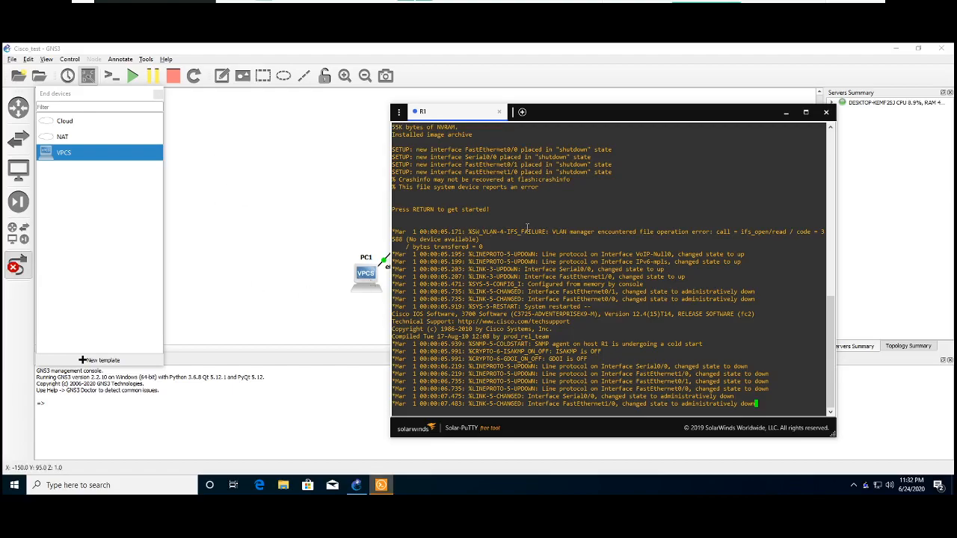
{"action": "key", "text": "Return"}
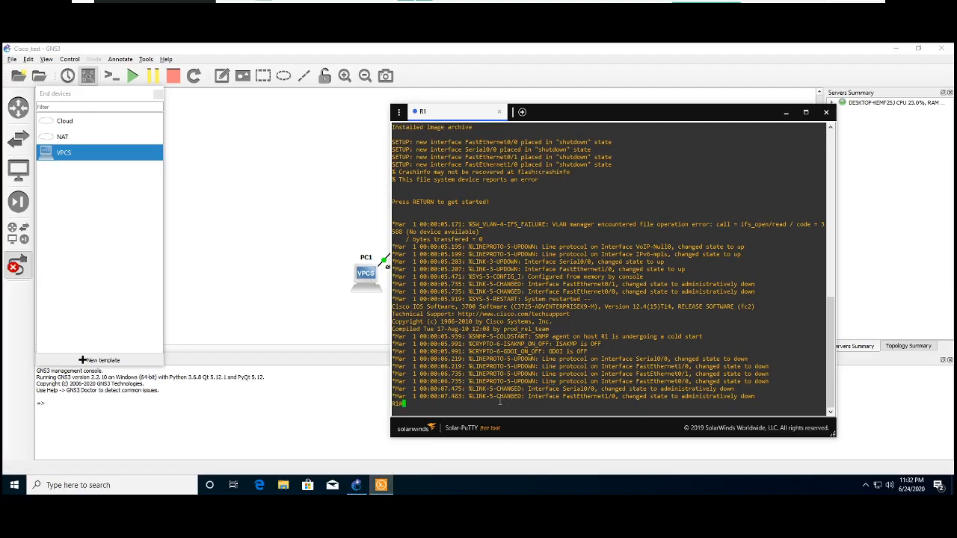
- Run show flash in R1's console and list the available exec commands with ?
{"action": "type", "text": "show flash"}
{"action": "key", "text": "Return"}
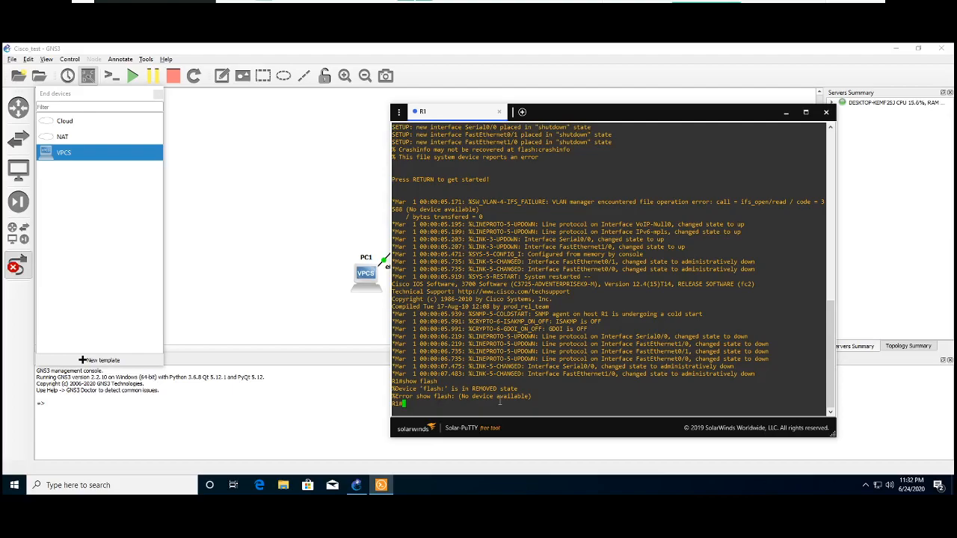
{"action": "type", "text": "?"}
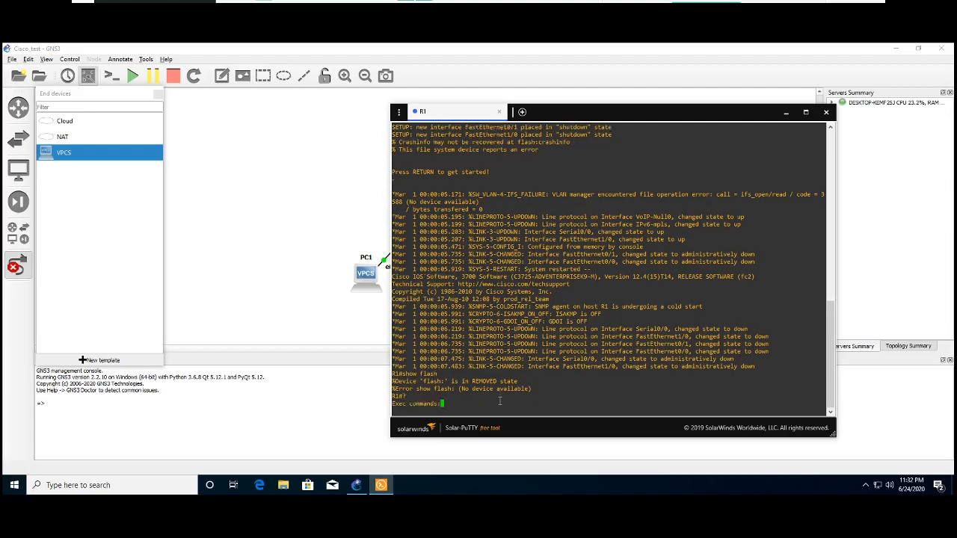